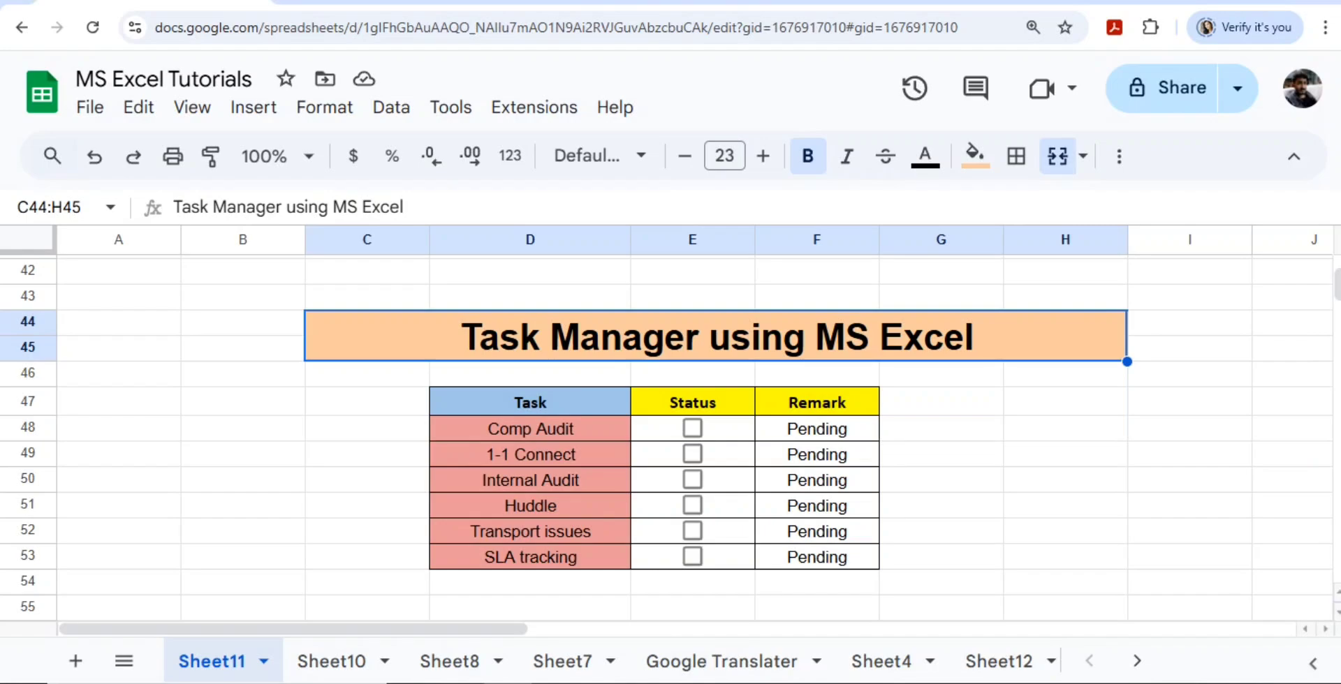
{"action": "left_click", "coordinate": [531, 429]}
{"action": "key", "text": "shift+Down"}
{"action": "key", "text": "shift+Down"}
{"action": "key", "text": "shift+Down"}
{"action": "key", "text": "shift+Down"}
{"action": "key", "text": "shift+Down"}
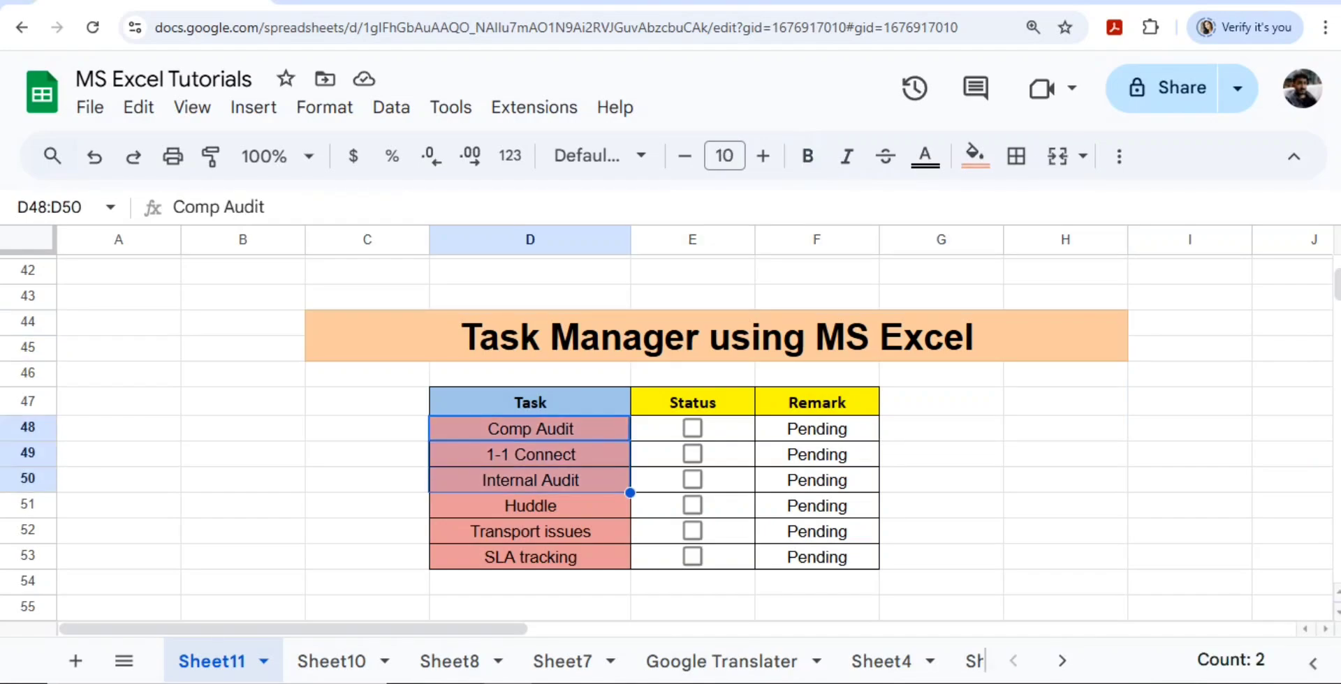
{"action": "key", "text": "shift+Right"}
{"action": "key", "text": "shift+Right"}
{"action": "key", "text": "shift+Left"}
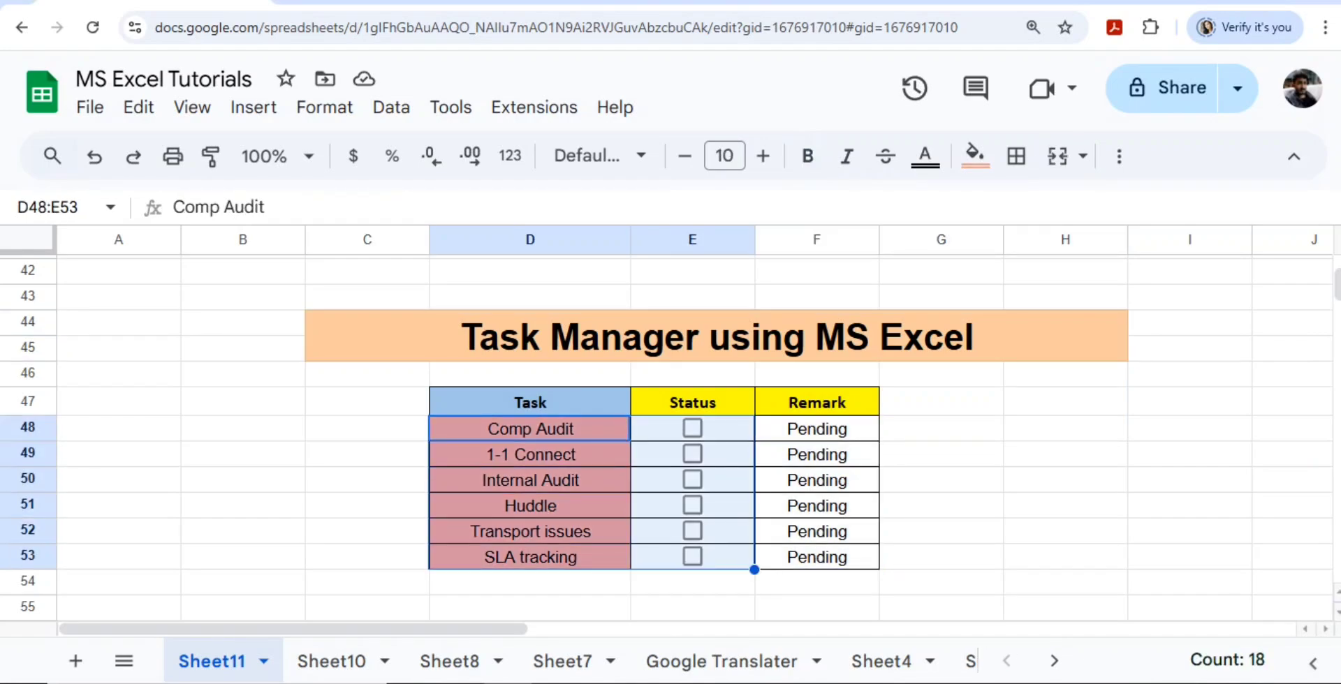
{"action": "left_click", "coordinate": [530, 429]}
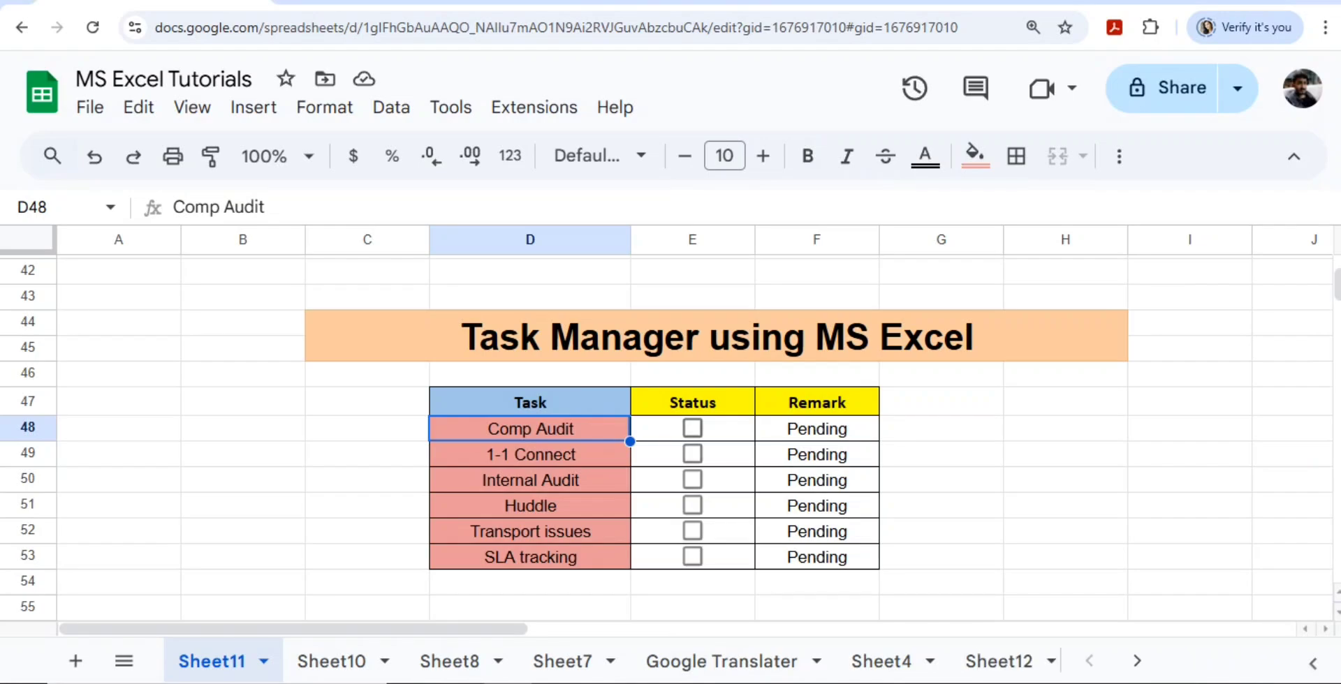
Test the Status checkboxes by ticking Comp Audit, Internal Audit and Transport issues and clearing each of them again
{"action": "left_click", "coordinate": [692, 428]}
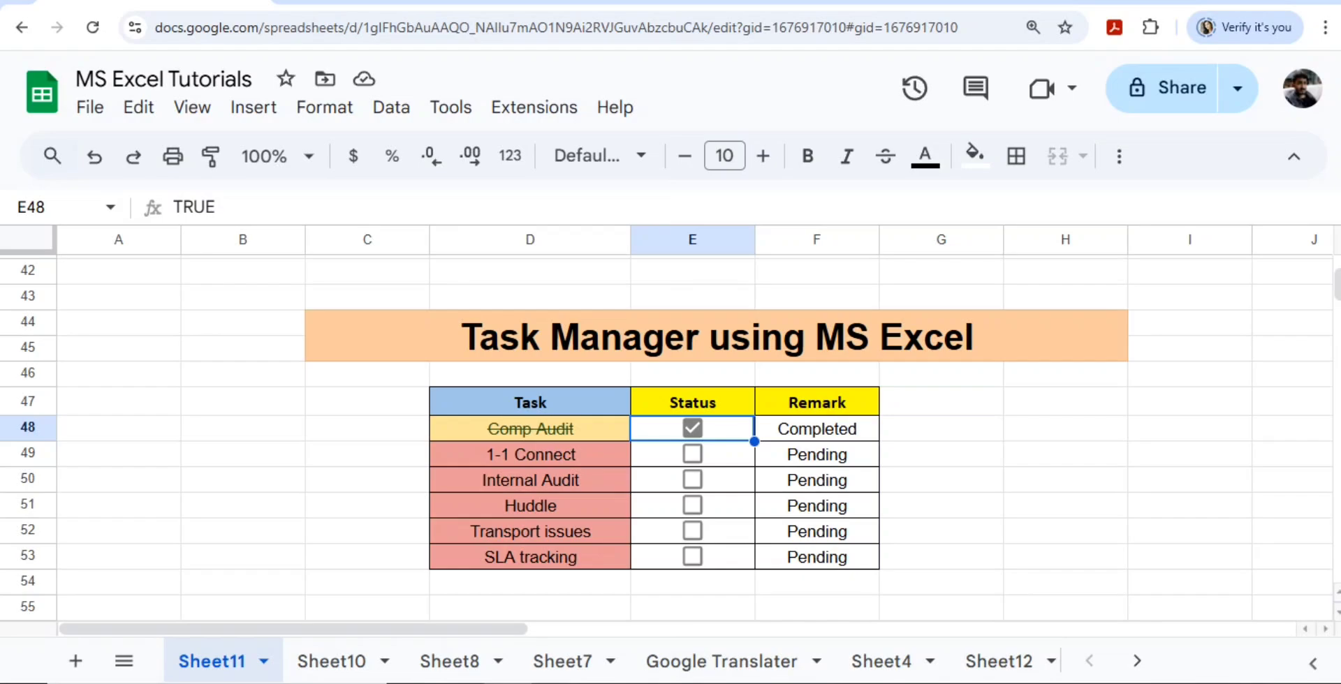
{"action": "left_click", "coordinate": [692, 480]}
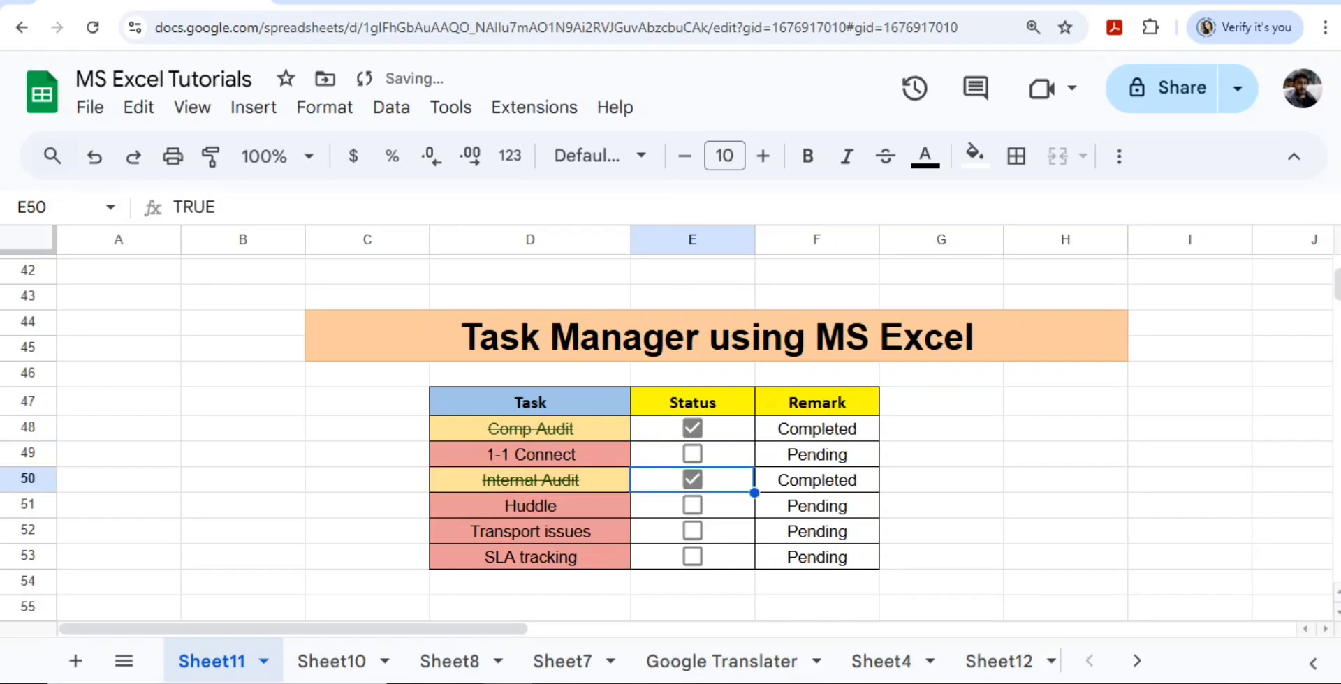
{"action": "left_click", "coordinate": [692, 531]}
{"action": "left_click", "coordinate": [692, 532]}
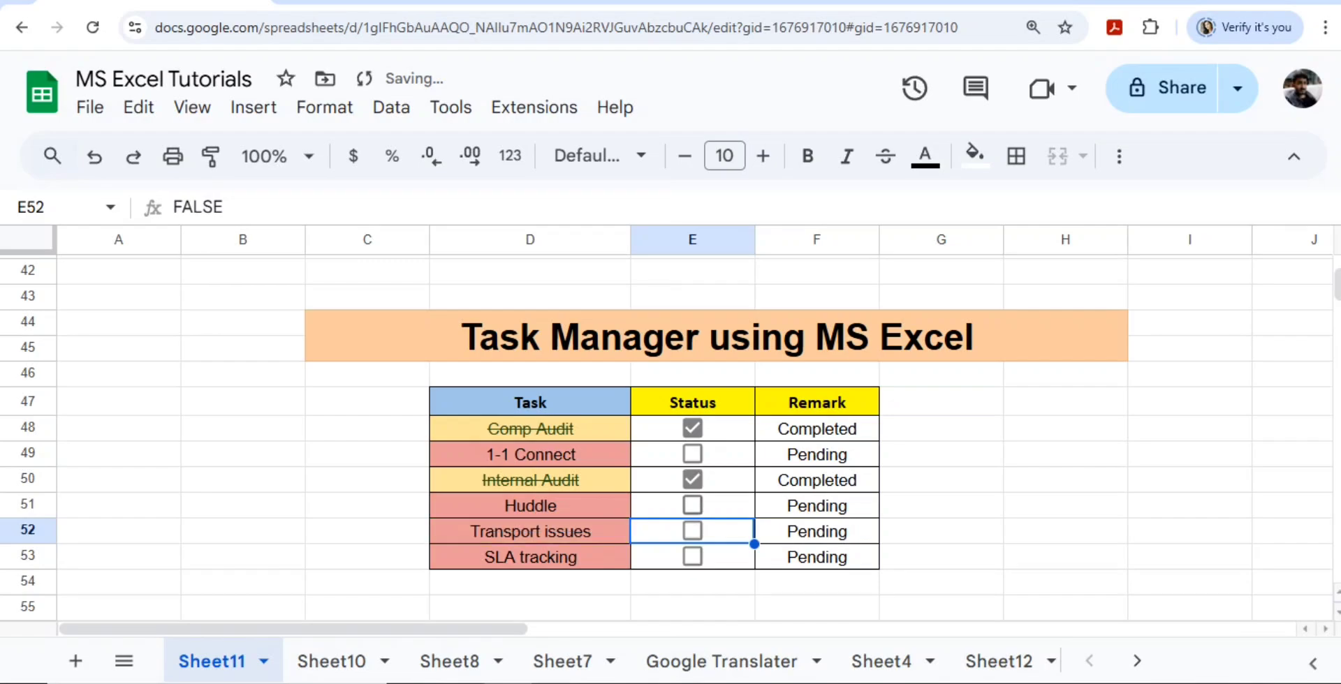
{"action": "left_click", "coordinate": [692, 479]}
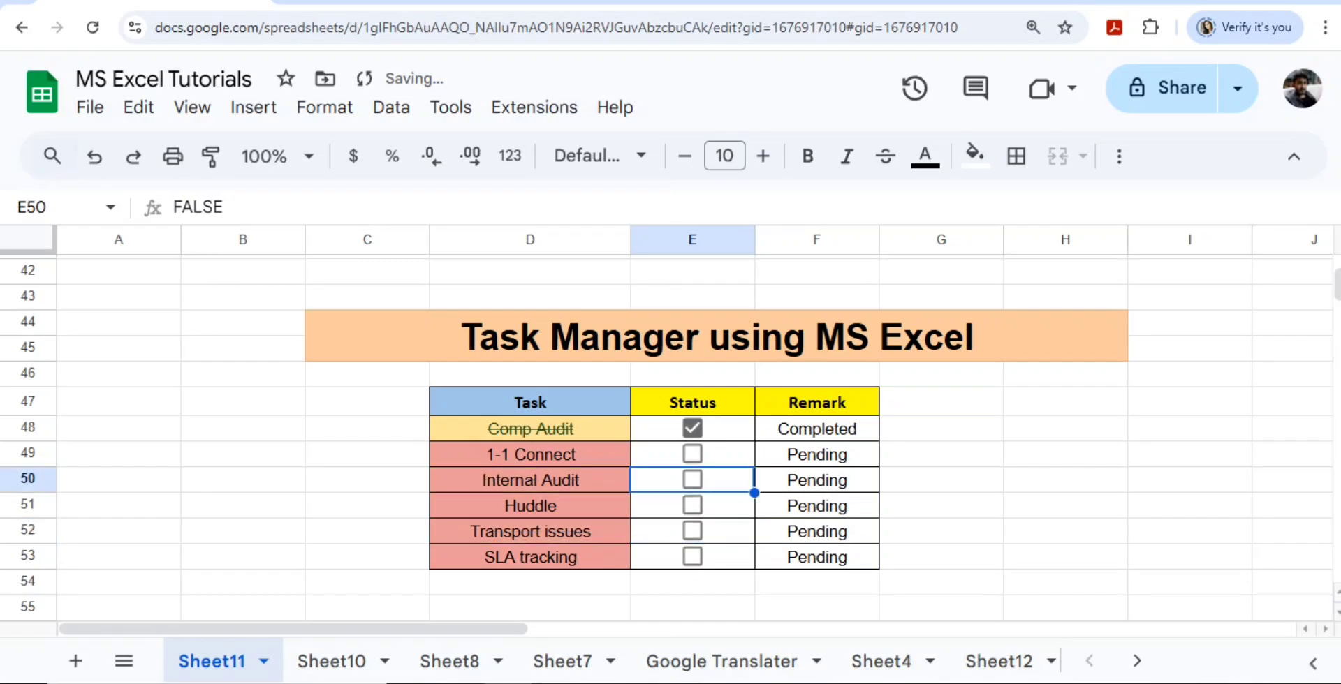
{"action": "left_click", "coordinate": [692, 429]}
{"action": "key", "text": "Left"}
{"action": "key", "text": "Up"}
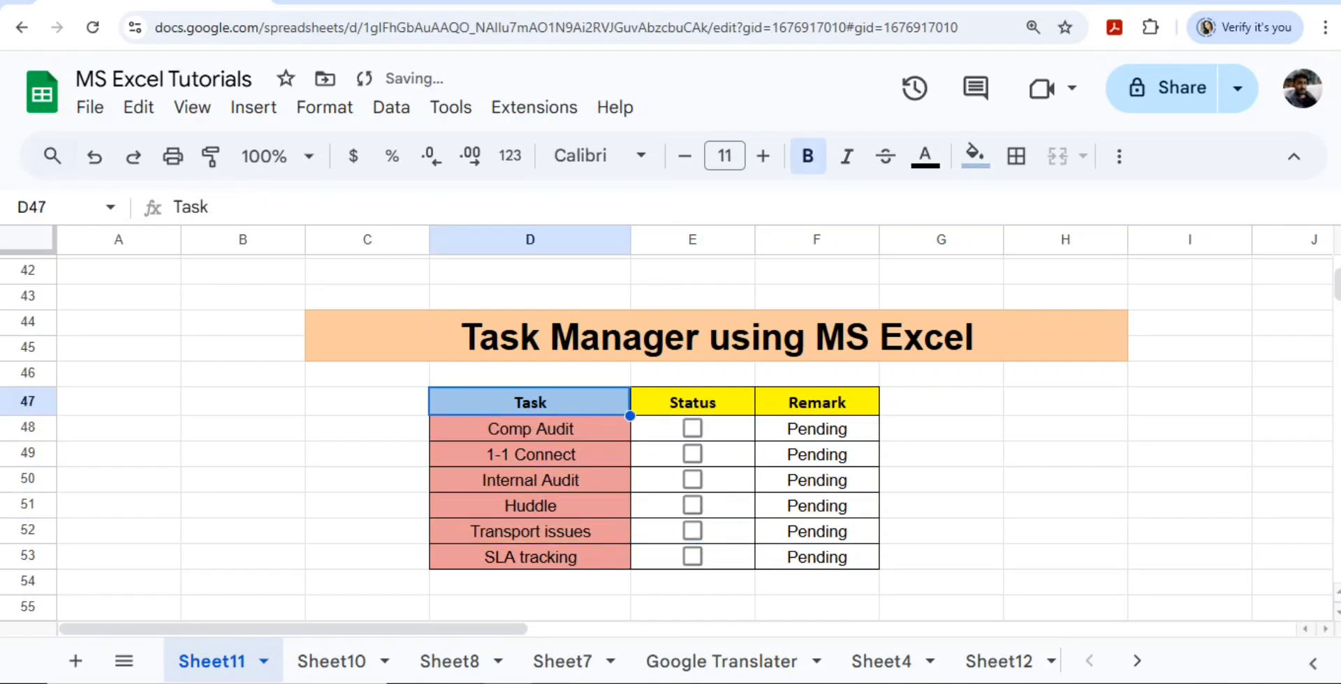
{"action": "key", "text": "Down"}
{"action": "key", "text": "Down"}
{"action": "key", "text": "Up"}
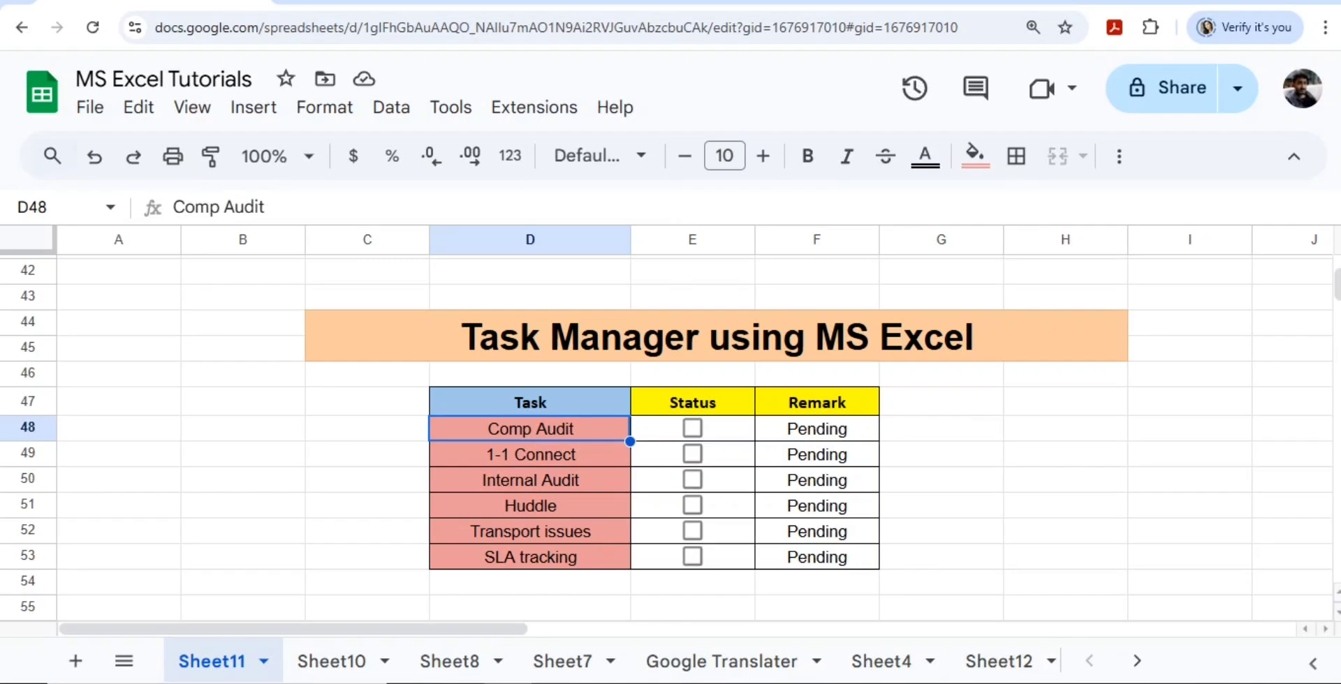
{"action": "key", "text": "Up"}
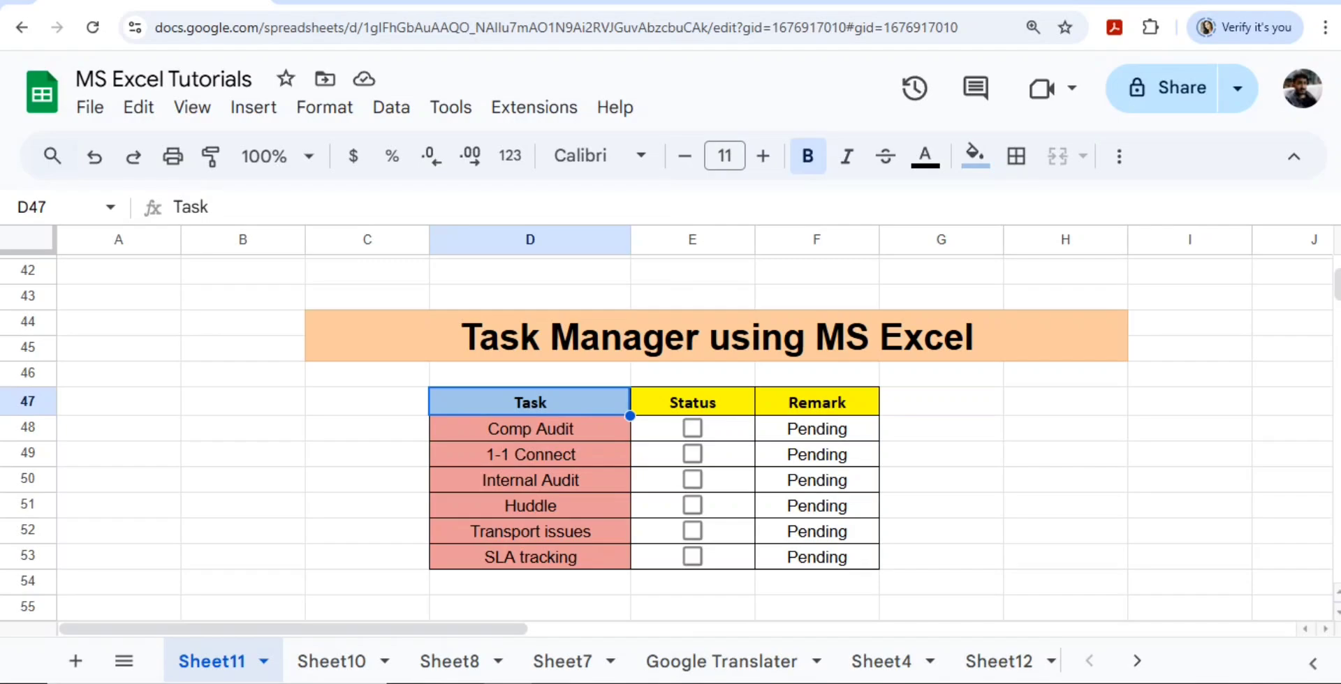
{"action": "key", "text": "Down"}
Blank out the table body D48:F53 by pasting the empty cell C48 over it, and undo the paste
{"action": "key", "text": "Left"}
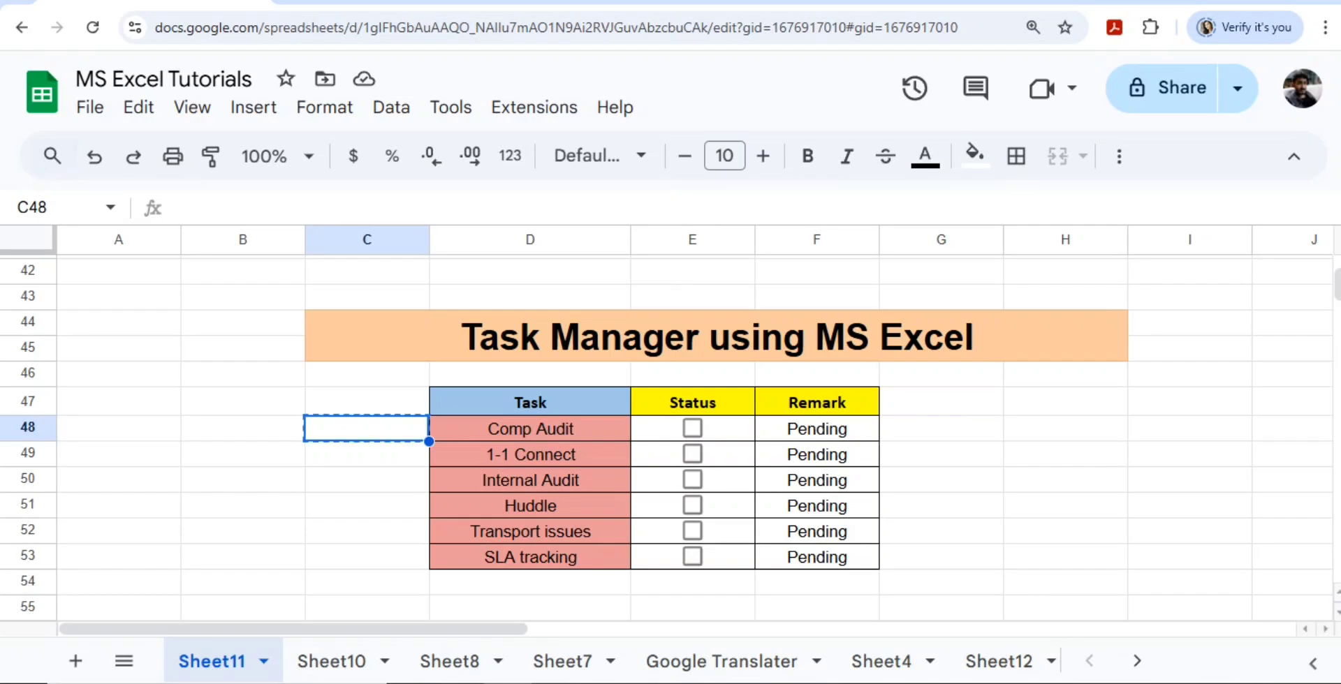
{"action": "key", "text": "Right"}
{"action": "key", "text": "ctrl+shift+Down"}
{"action": "key", "text": "ctrl+shift+Right"}
{"action": "key", "text": "ctrl+v"}
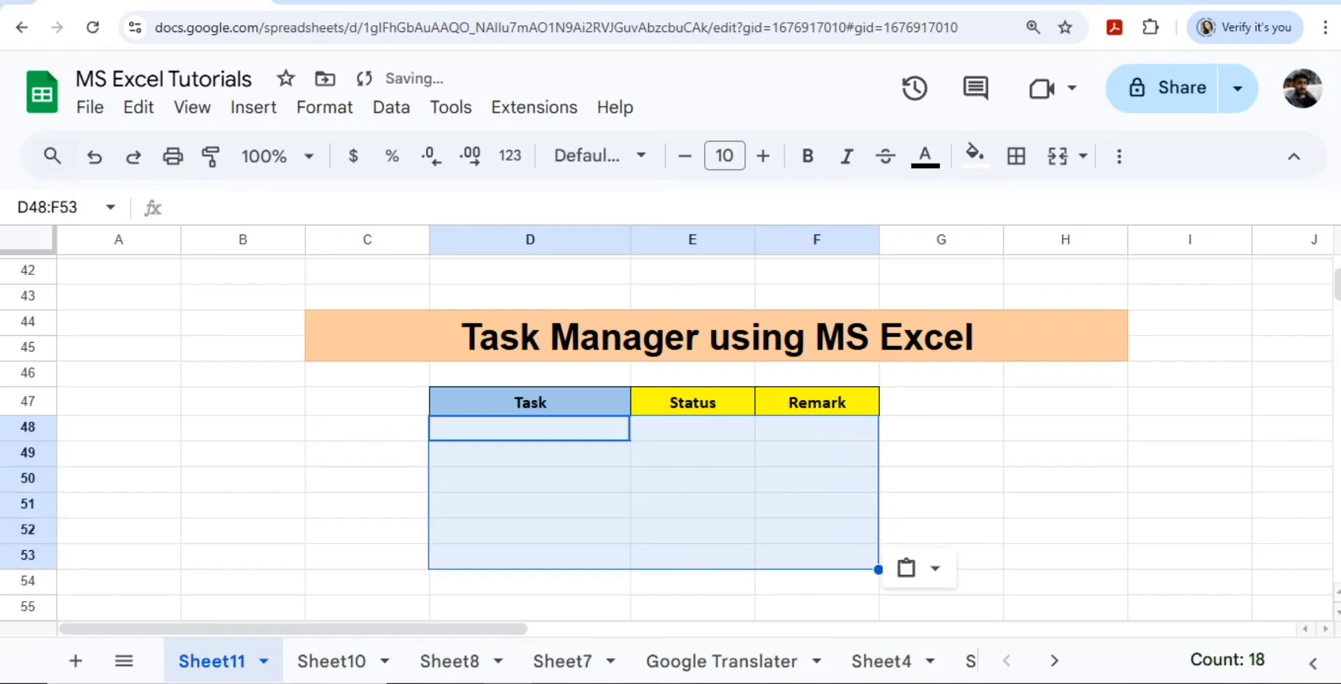
{"action": "key", "text": "Left"}
{"action": "key", "text": "Right"}
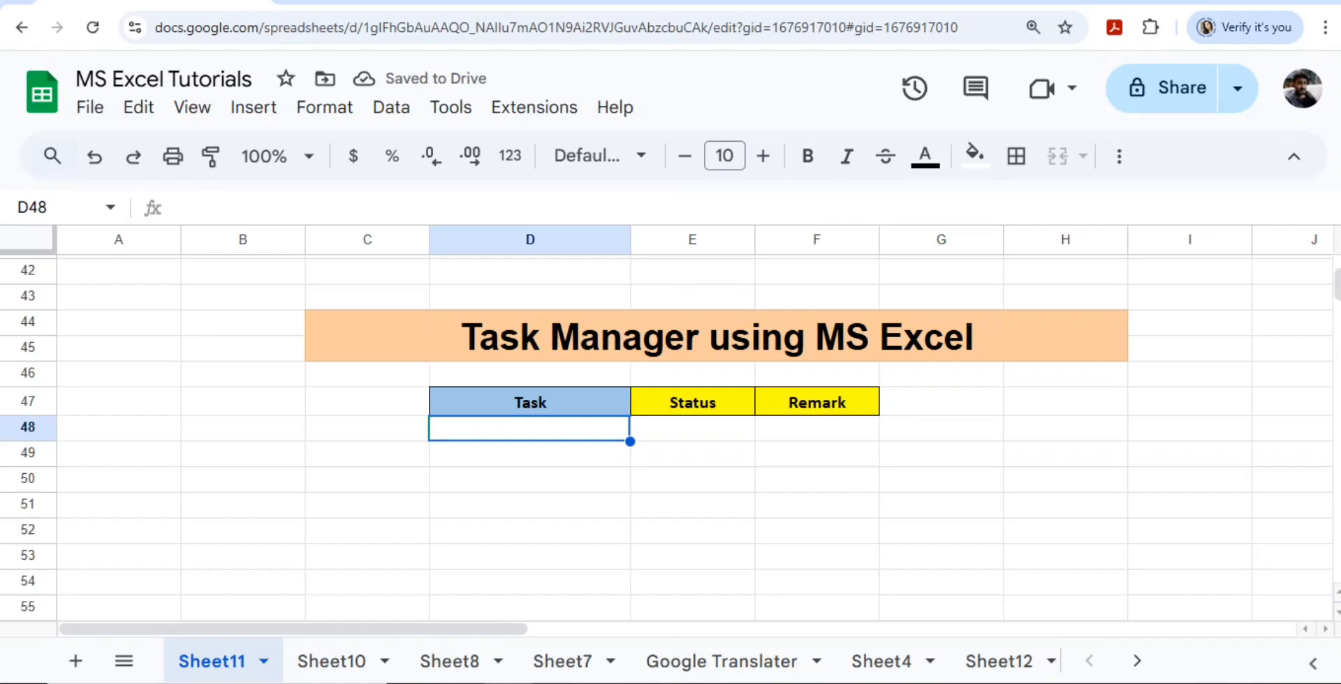
{"action": "key", "text": "ctrl+z"}
{"action": "key", "text": "Left"}
{"action": "key", "text": "Right"}
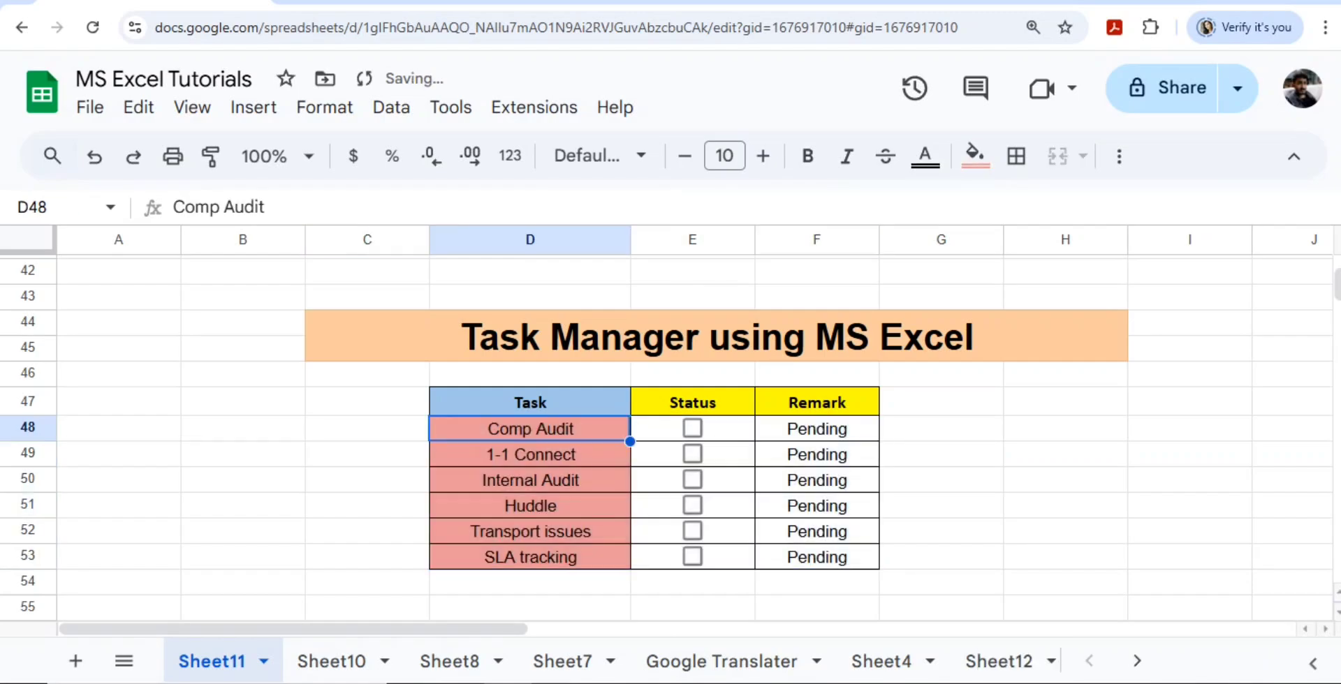
{"action": "key", "text": "Left"}
{"action": "key", "text": "Left"}
{"action": "key", "text": "Right"}
{"action": "key", "text": "Right"}
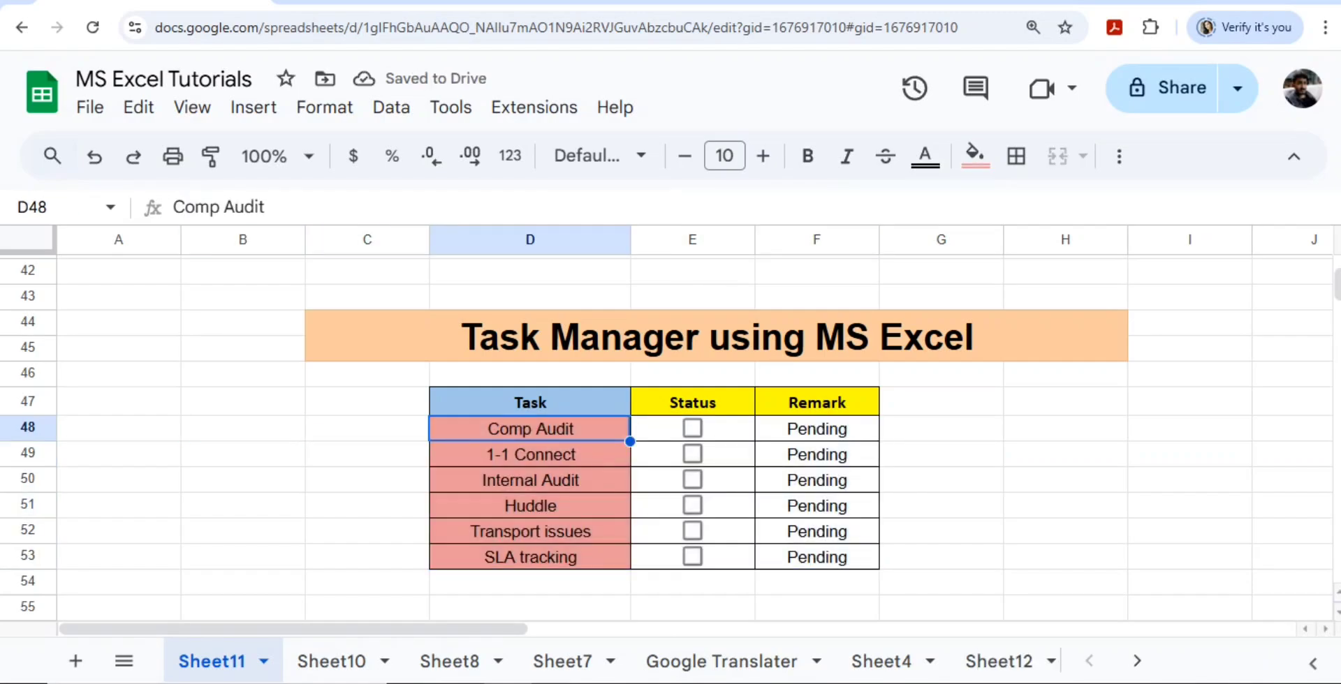
Fill the task name cells D48:D53 with a stronger shade of light red
{"action": "key", "text": "ctrl+shift+Down"}
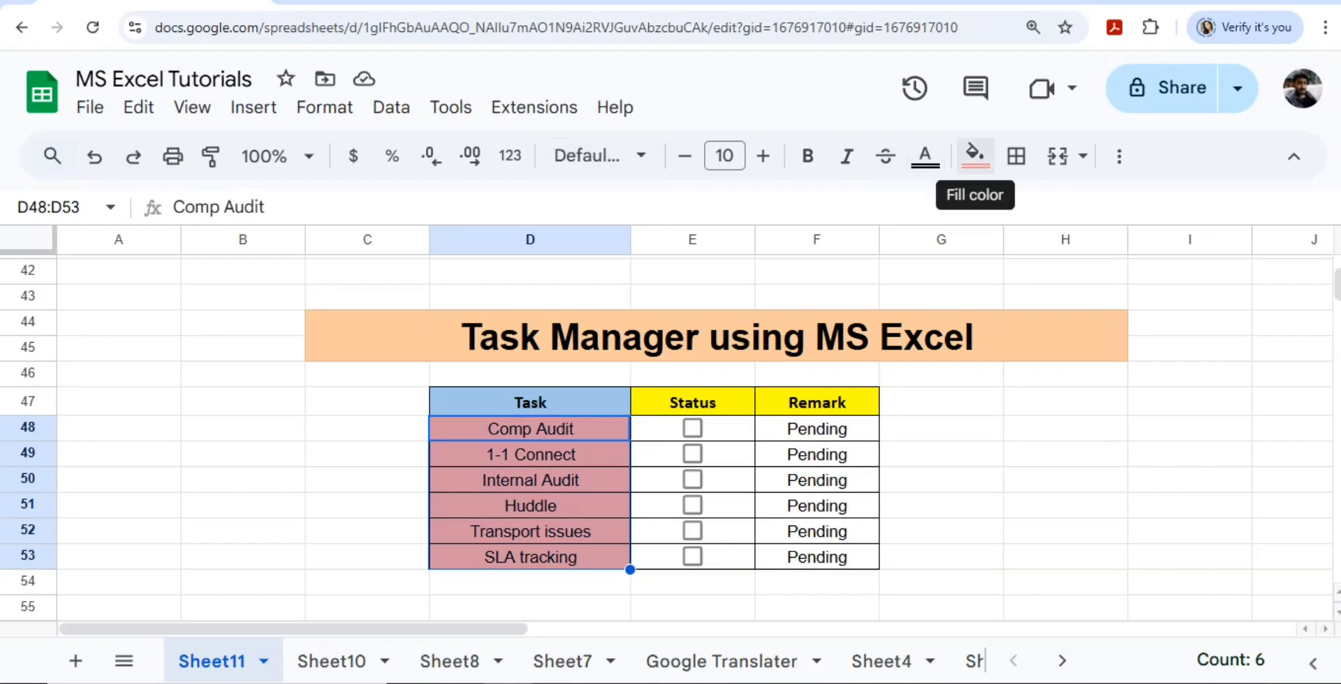
{"action": "left_click", "coordinate": [975, 155]}
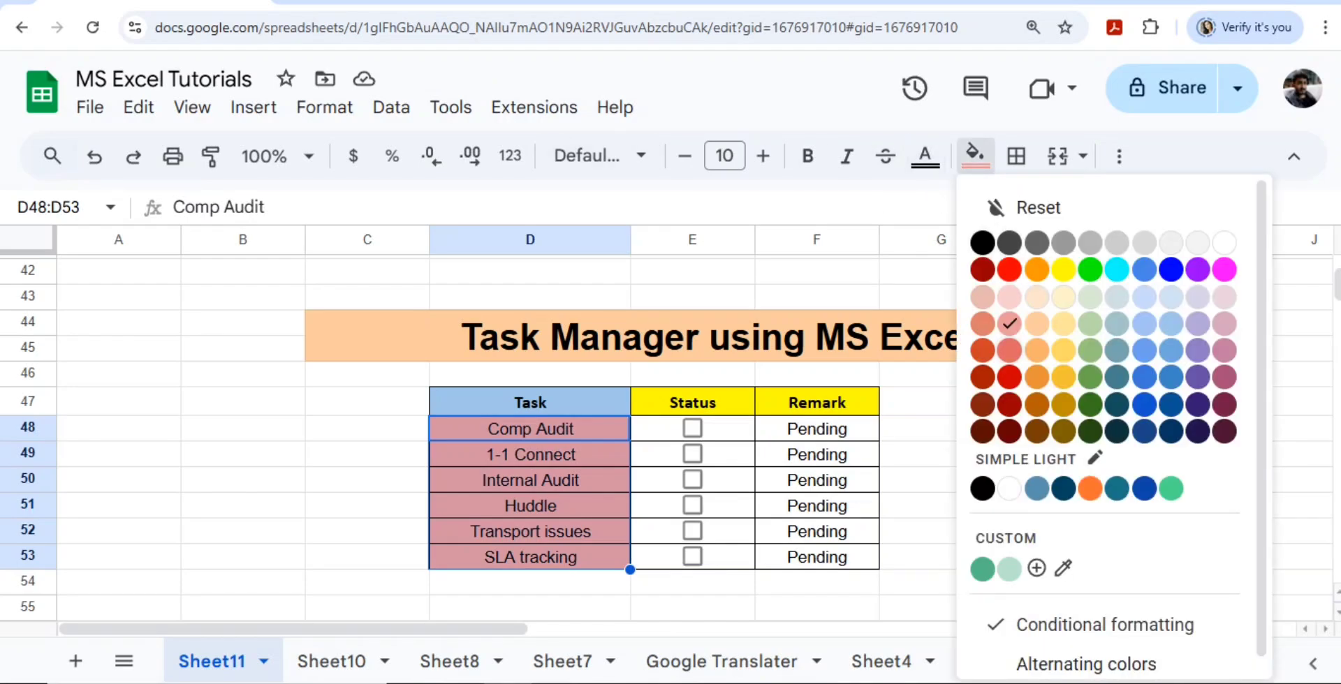
{"action": "left_click", "coordinate": [1009, 351]}
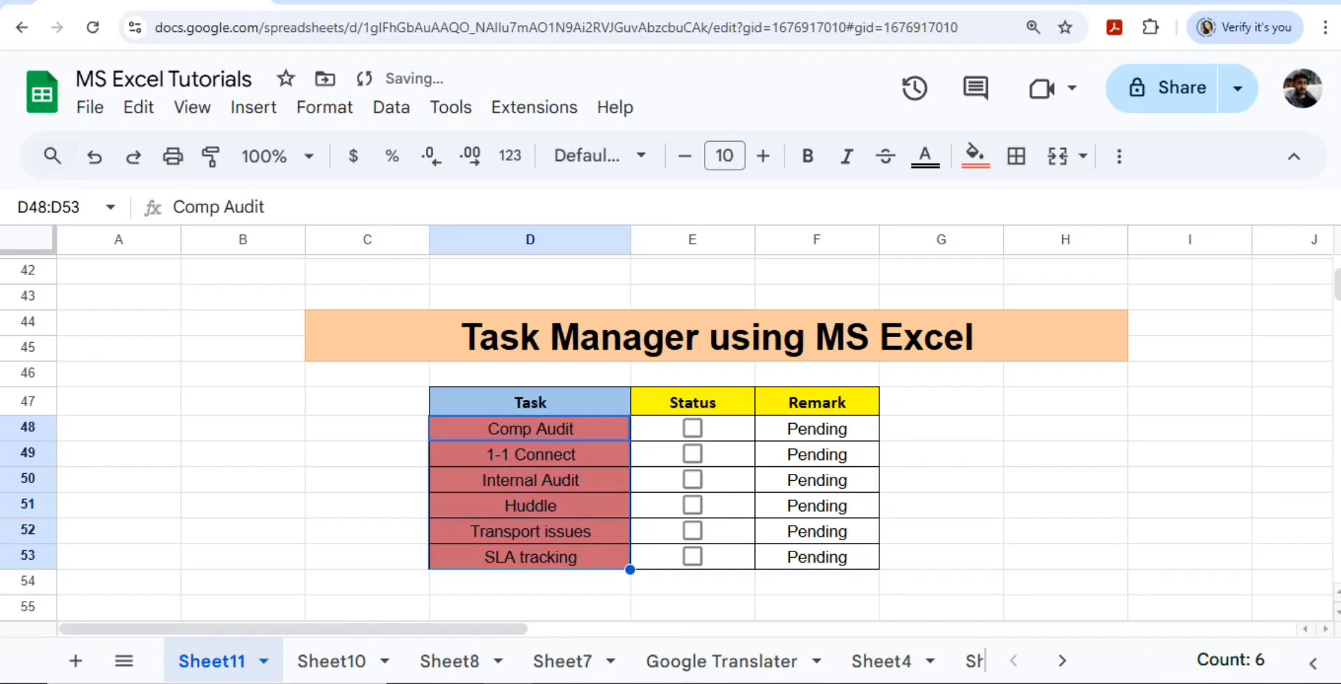
Remove the checkboxes from the Status cells E48:E53 by pasting the blank cell G48 over them
{"action": "left_click", "coordinate": [693, 428]}
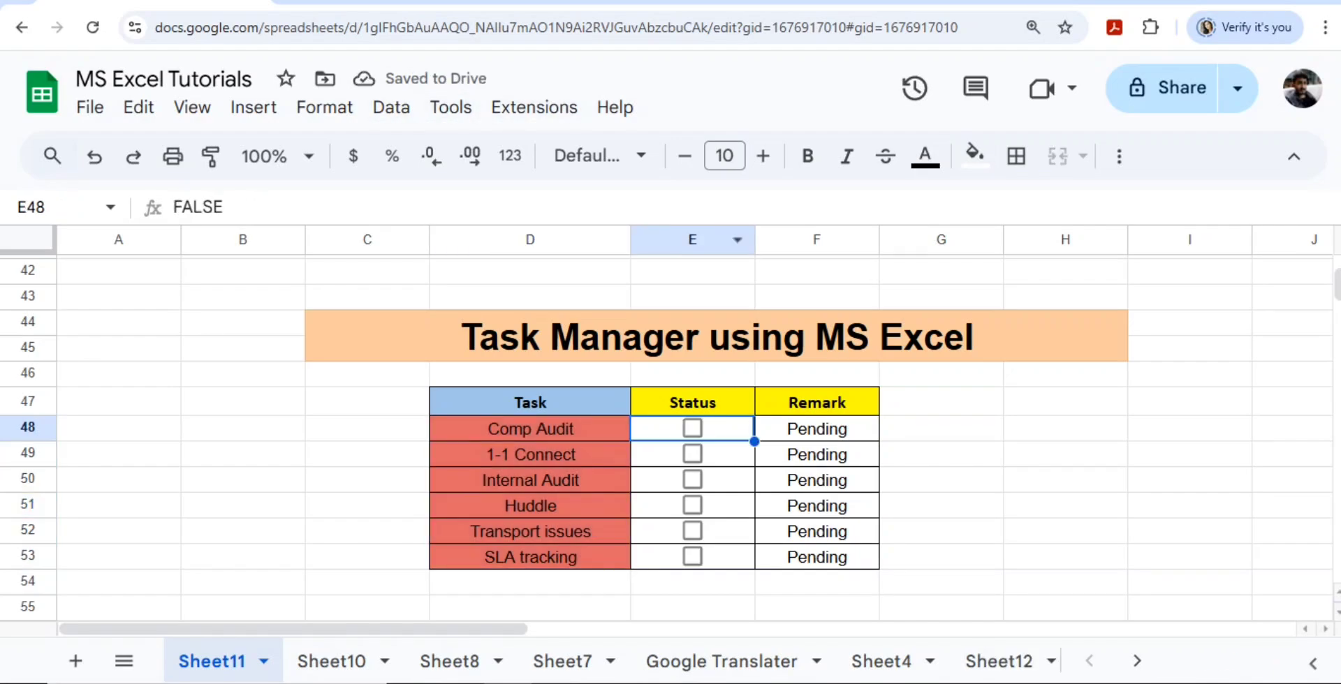
{"action": "left_click", "coordinate": [816, 429]}
{"action": "key", "text": "Right"}
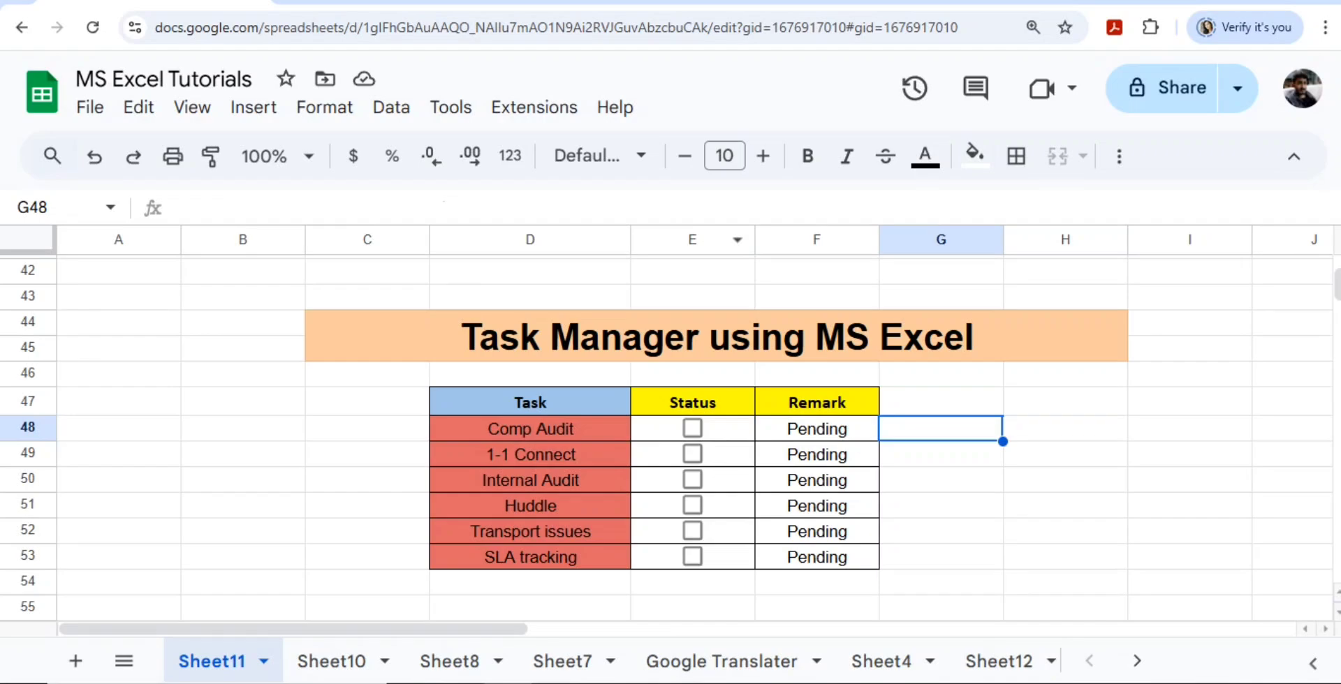
{"action": "key", "text": "Left"}
{"action": "key", "text": "Left"}
{"action": "key", "text": "shift+Down"}
{"action": "key", "text": "shift+Down"}
{"action": "key", "text": "shift+Down"}
{"action": "key", "text": "shift+Down"}
{"action": "key", "text": "shift+Down"}
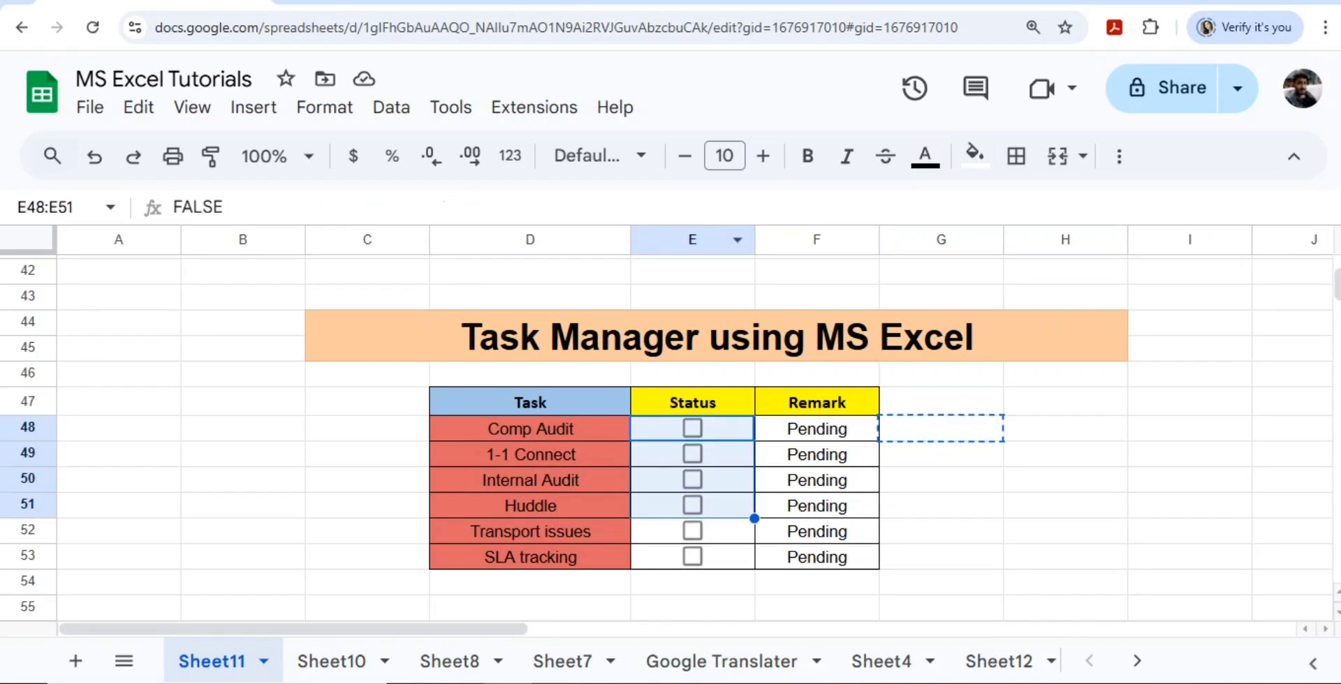
{"action": "key", "text": "ctrl+v"}
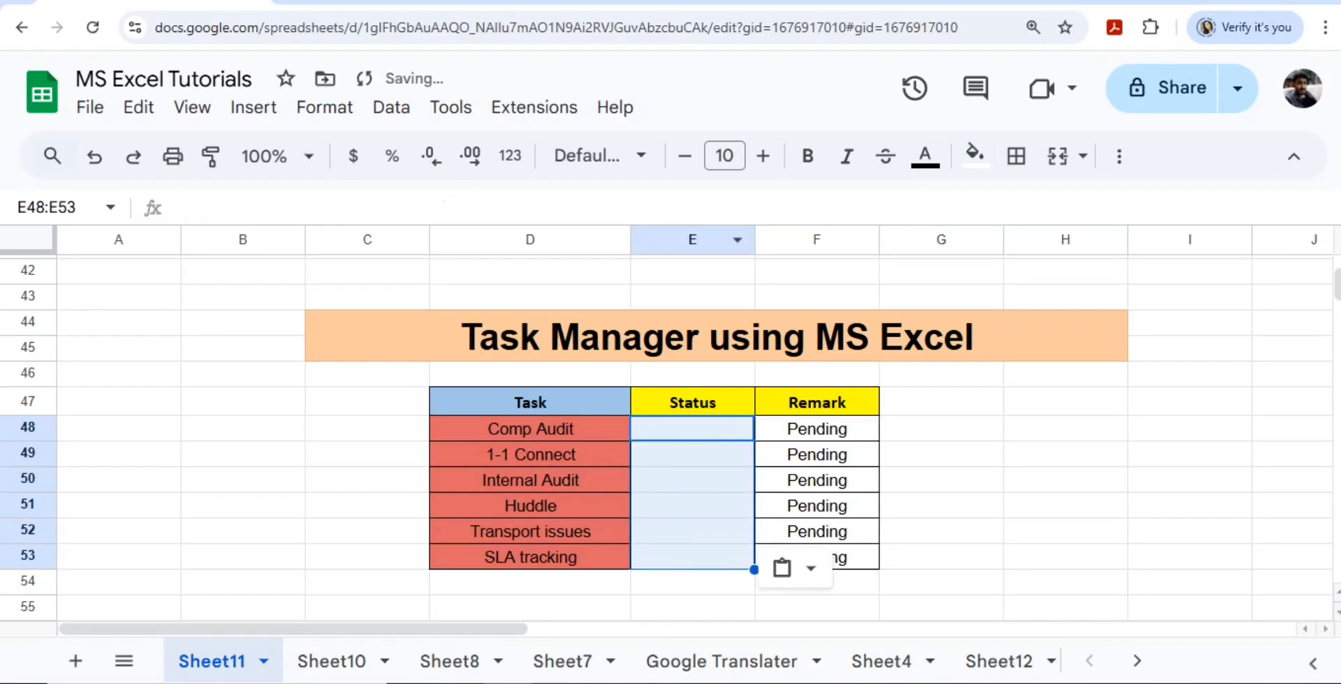
{"action": "key", "text": "Left"}
{"action": "key", "text": "Right"}
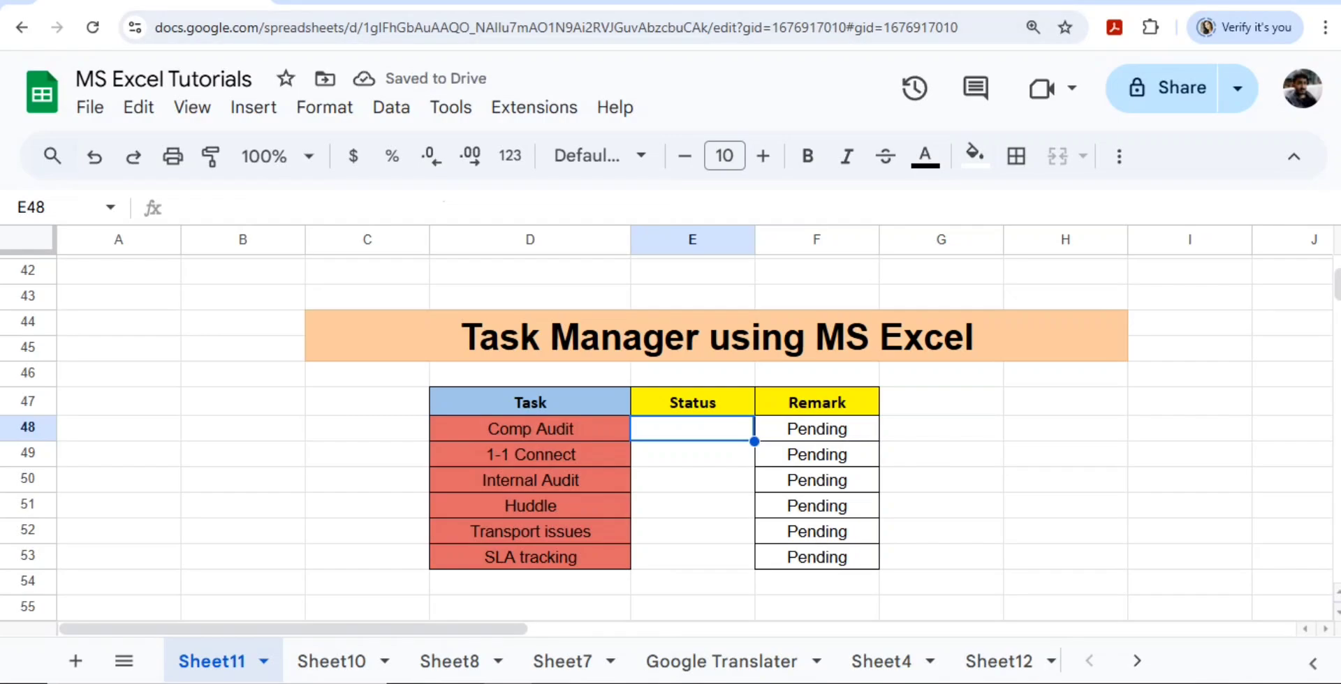
Insert a checkbox in E48 and copy it to the Status cells down to E53
{"action": "left_click", "coordinate": [253, 107]}
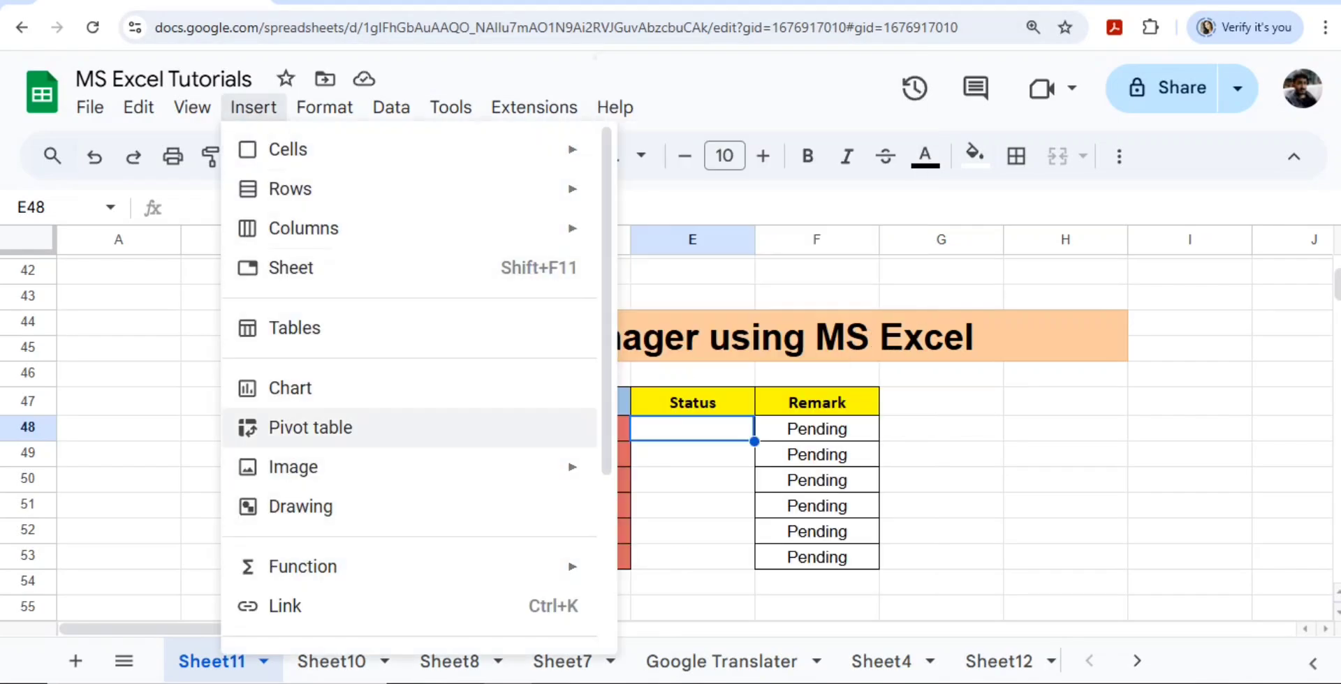
{"action": "scroll", "coordinate": [412, 433], "scroll_direction": "down", "scroll_amount": 3}
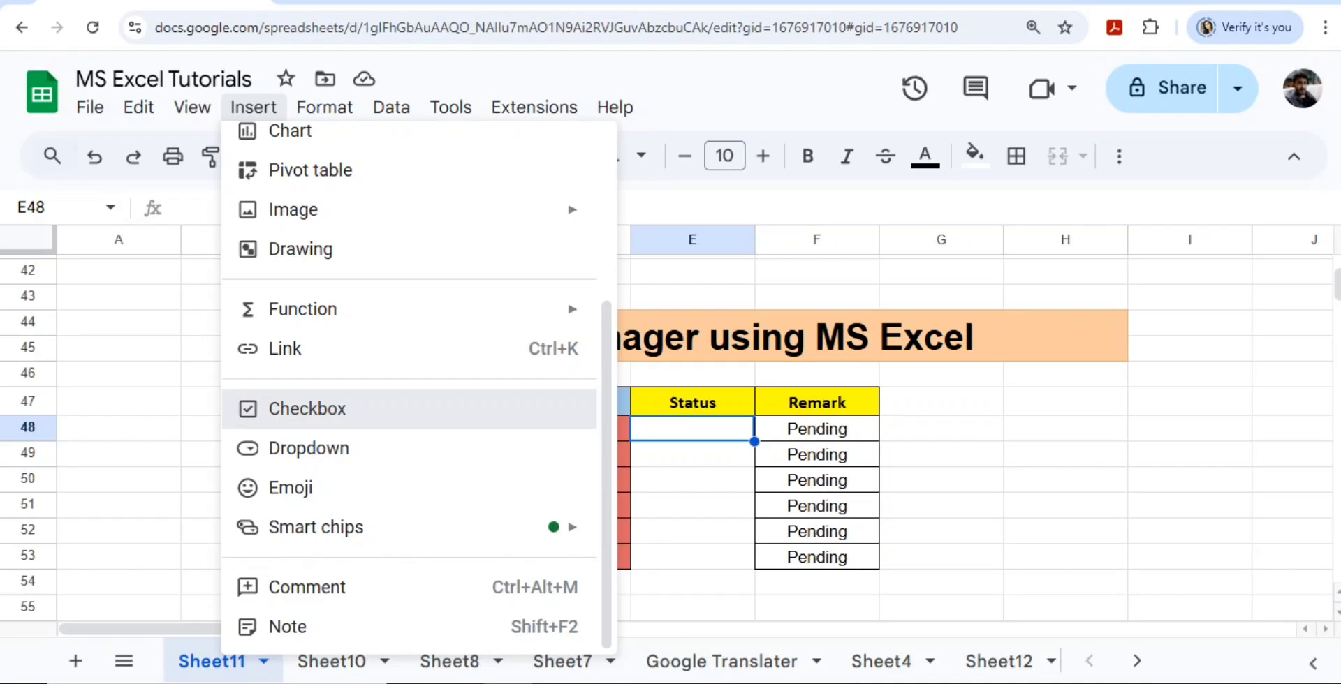
{"action": "left_click", "coordinate": [308, 408]}
{"action": "key", "text": "ctrl+c"}
{"action": "key", "text": "shift+Down"}
{"action": "key", "text": "shift+Down"}
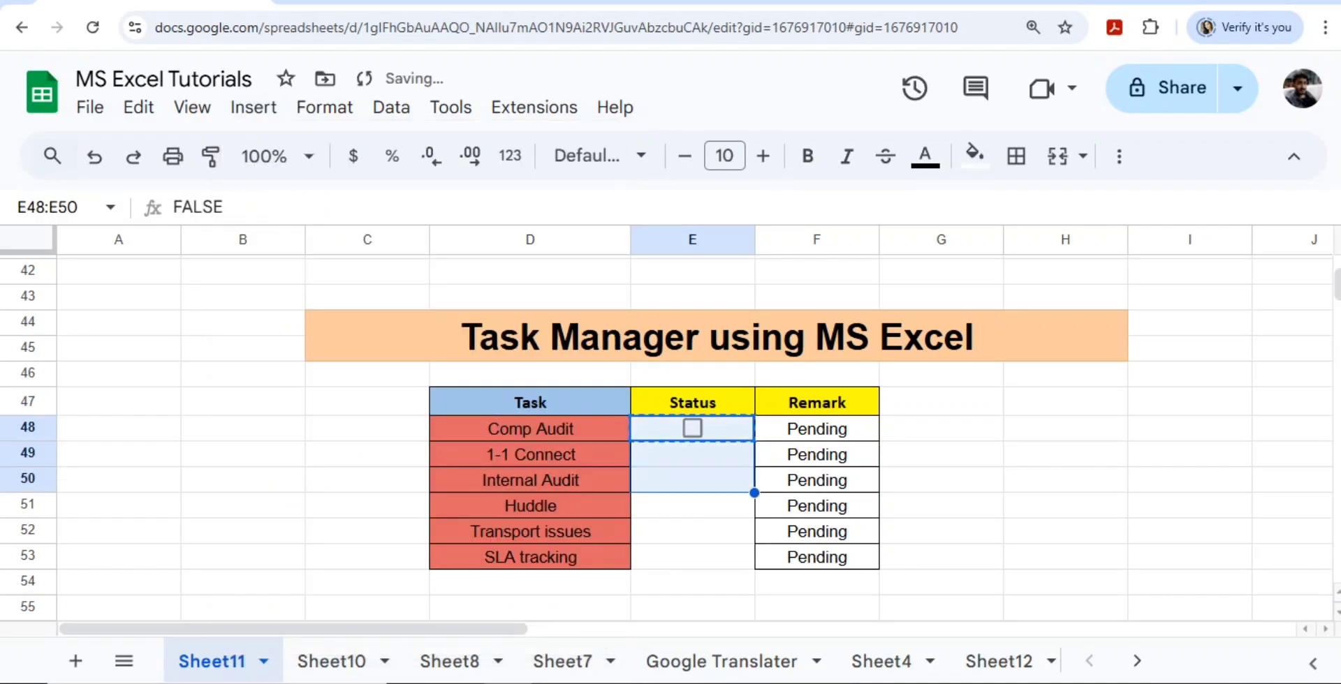
{"action": "key", "text": "shift+Down"}
{"action": "key", "text": "shift+Down"}
{"action": "key", "text": "shift+Down"}
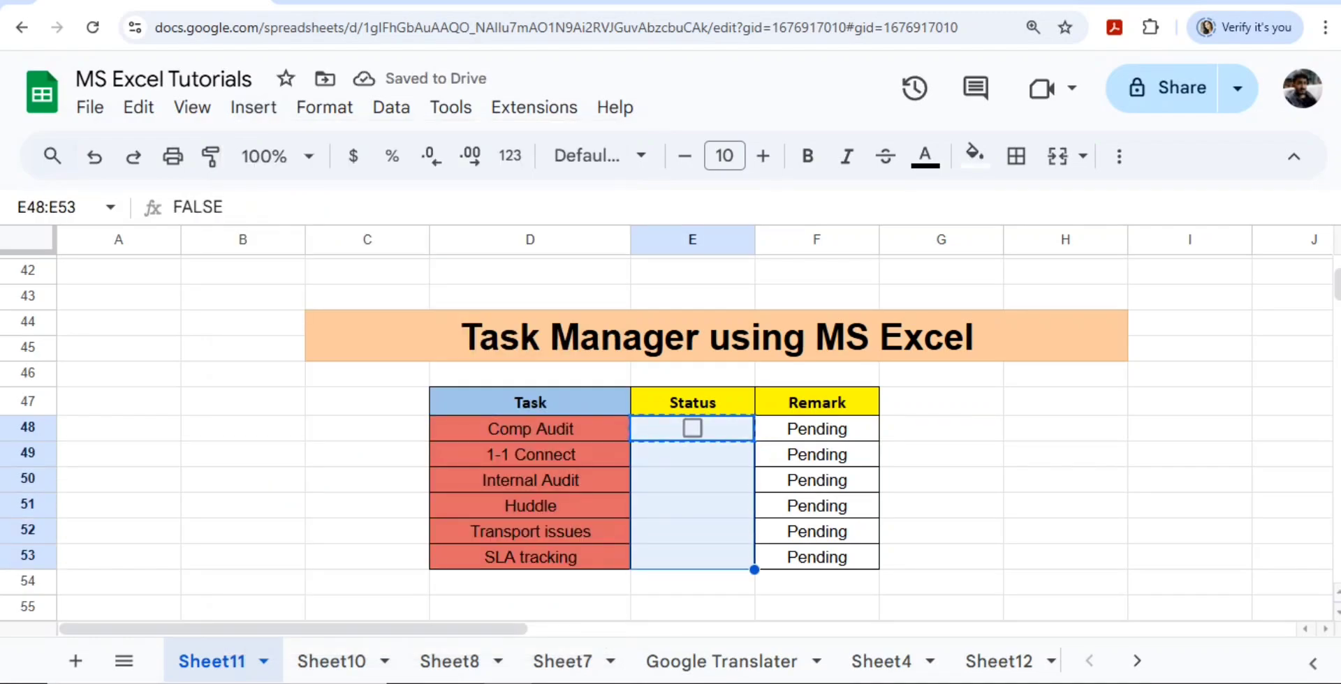
{"action": "key", "text": "ctrl+v"}
{"action": "key", "text": "Left"}
{"action": "key", "text": "Right"}
Delete the existing formulas from the Remark cells F48:F53
{"action": "key", "text": "Right"}
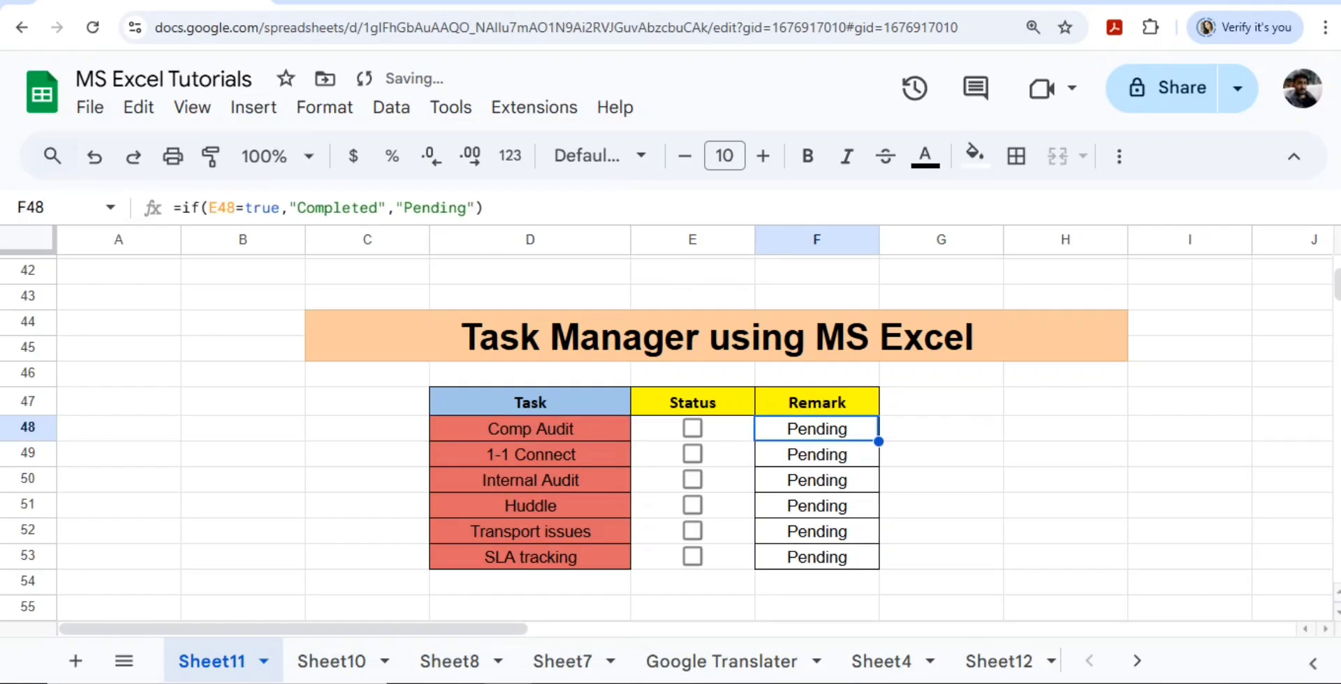
{"action": "key", "text": "shift+Down"}
{"action": "key", "text": "shift+Down"}
{"action": "key", "text": "shift+Down"}
{"action": "key", "text": "shift+Down"}
{"action": "key", "text": "shift+Down"}
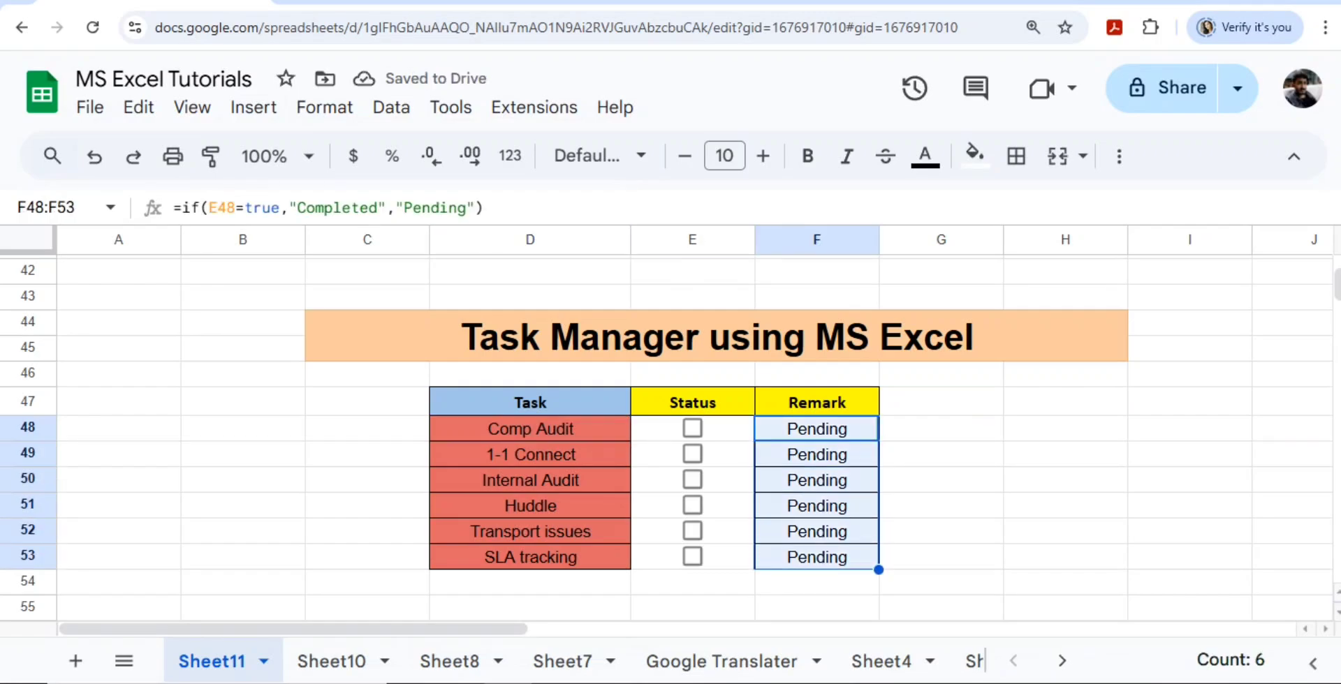
{"action": "key", "text": "Delete"}
{"action": "key", "text": "Left"}
{"action": "key", "text": "Right"}
Enter the formula =if(E48=true,"completed","pending") in the first Remark cell F48
{"action": "type", "text": "="}
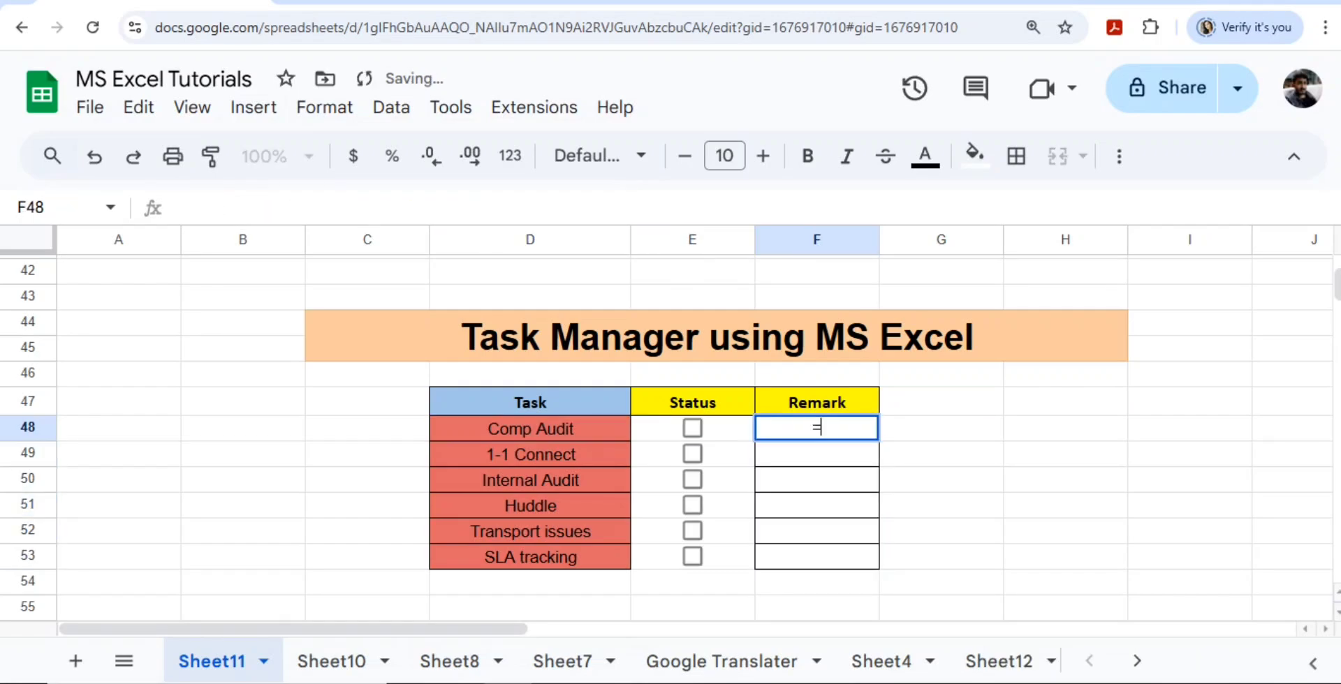
{"action": "key", "text": "Left"}
{"action": "key", "text": "BackSpace"}
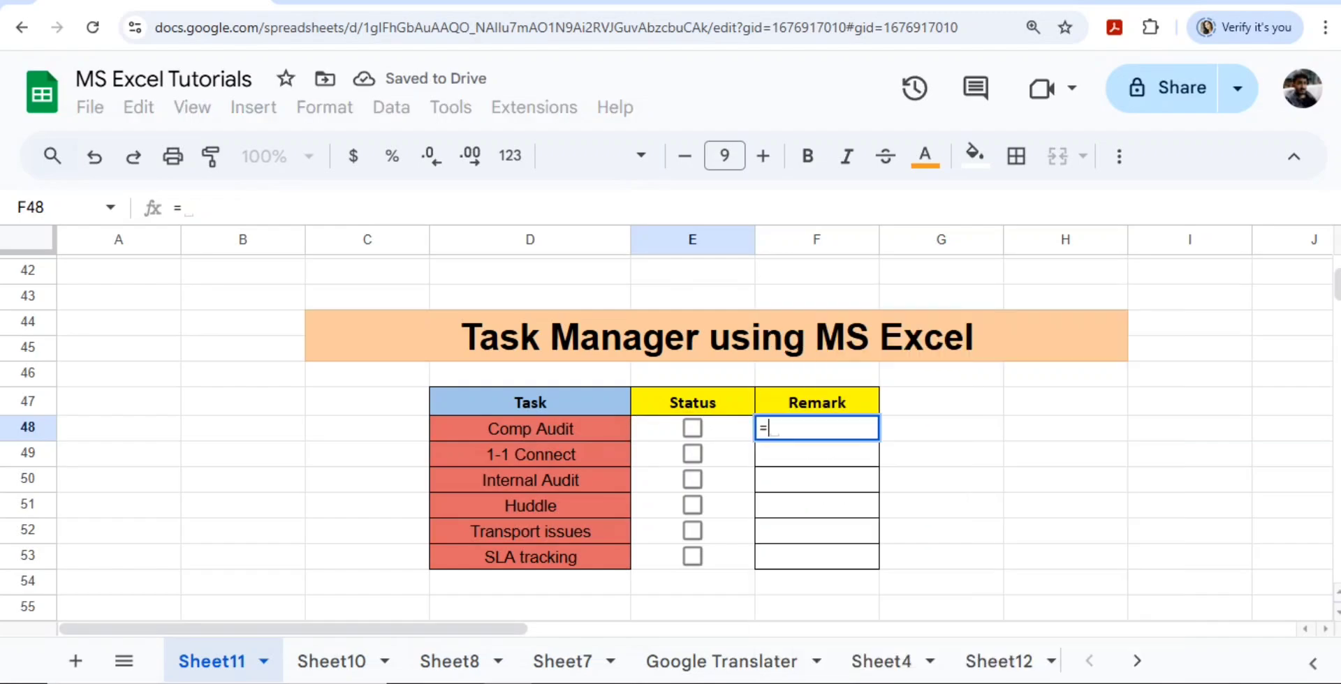
{"action": "type", "text": "io"}
{"action": "key", "text": "BackSpace"}
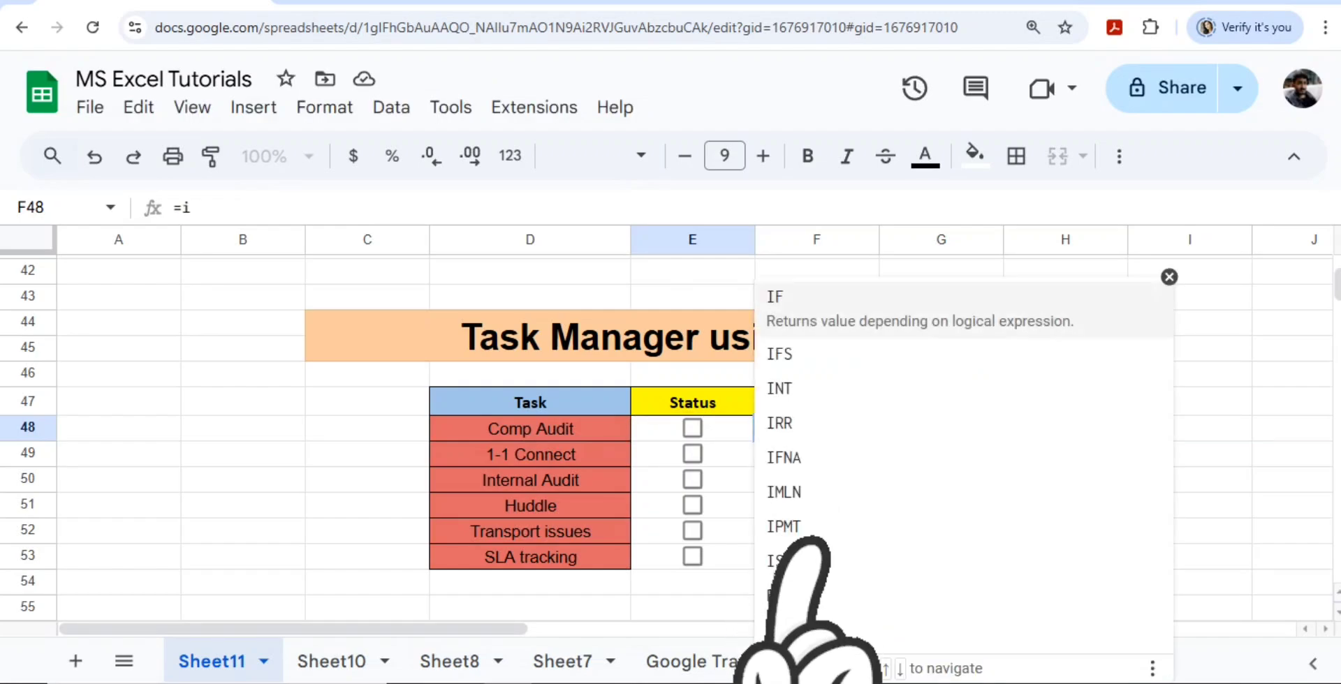
{"action": "type", "text": "f("}
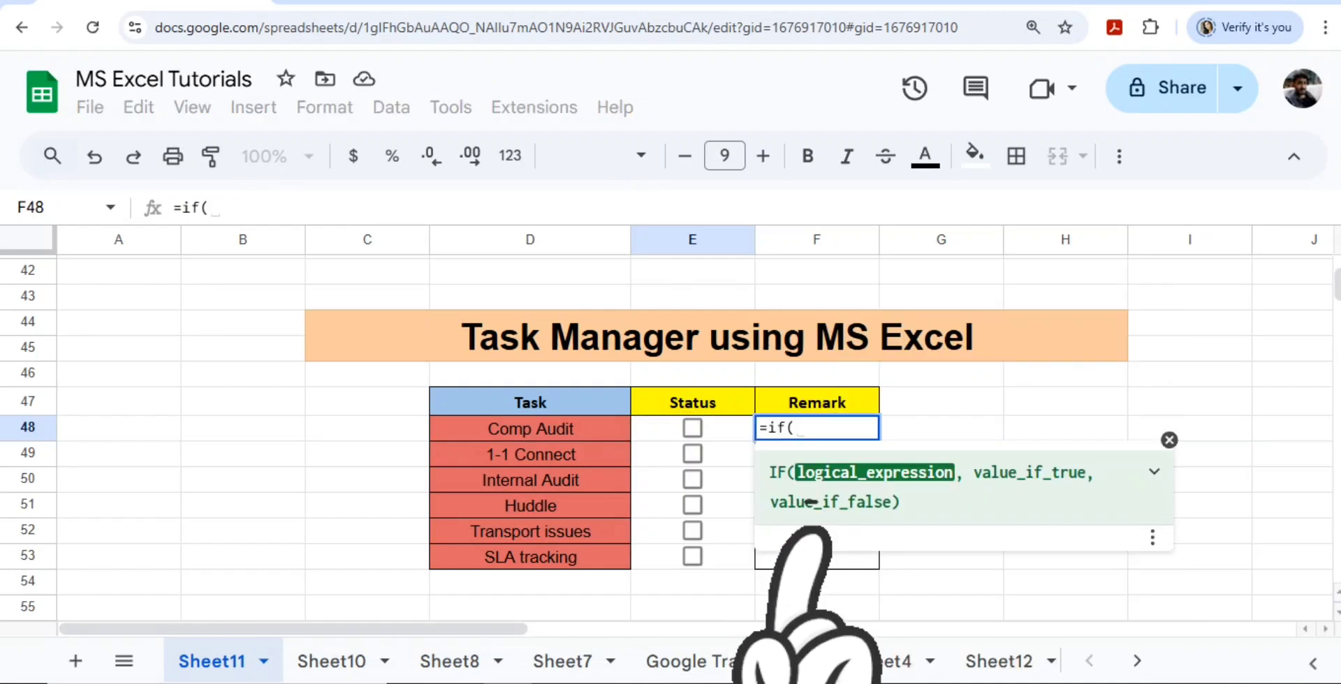
{"action": "key", "text": "Left"}
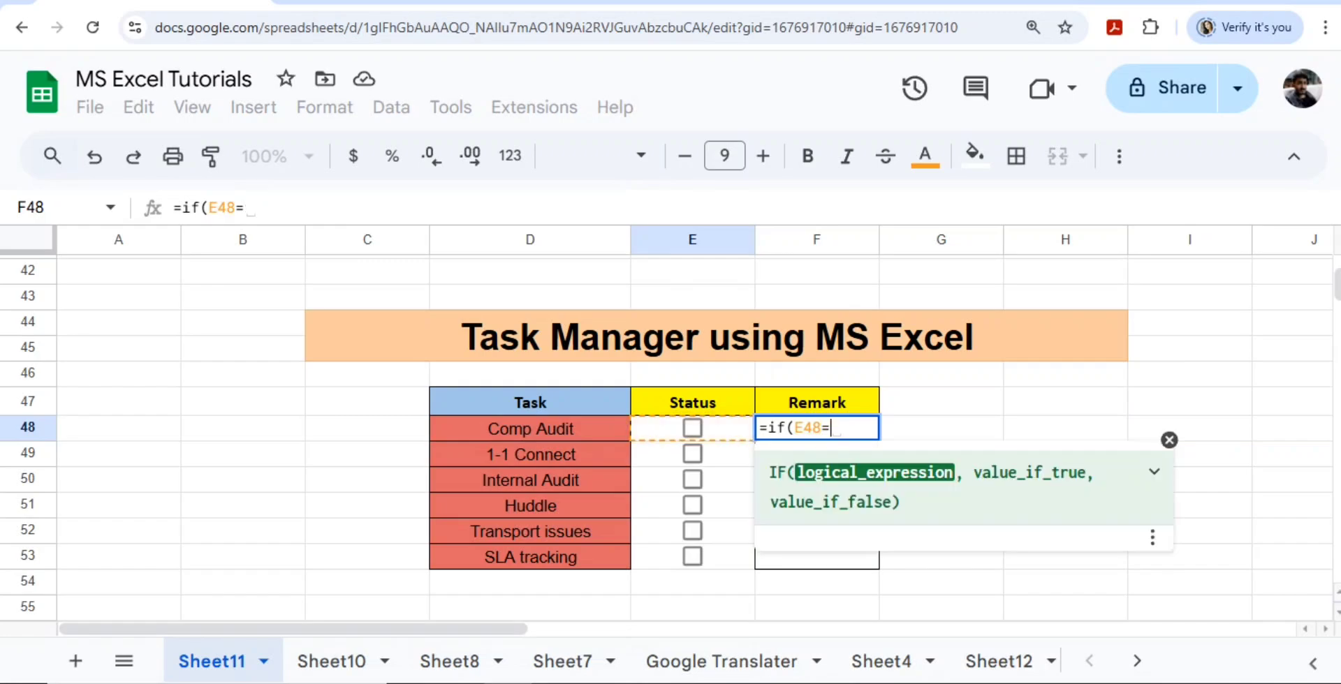
{"action": "type", "text": "=true"}
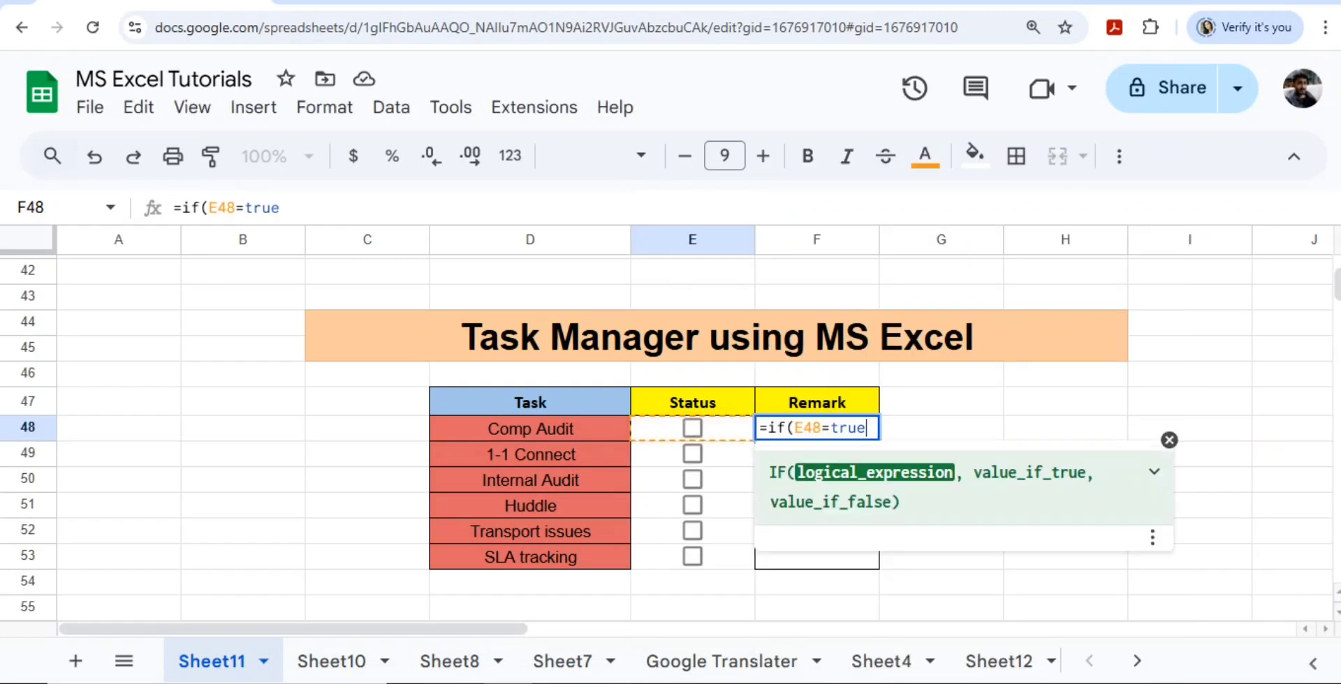
{"action": "type", "text": ","}
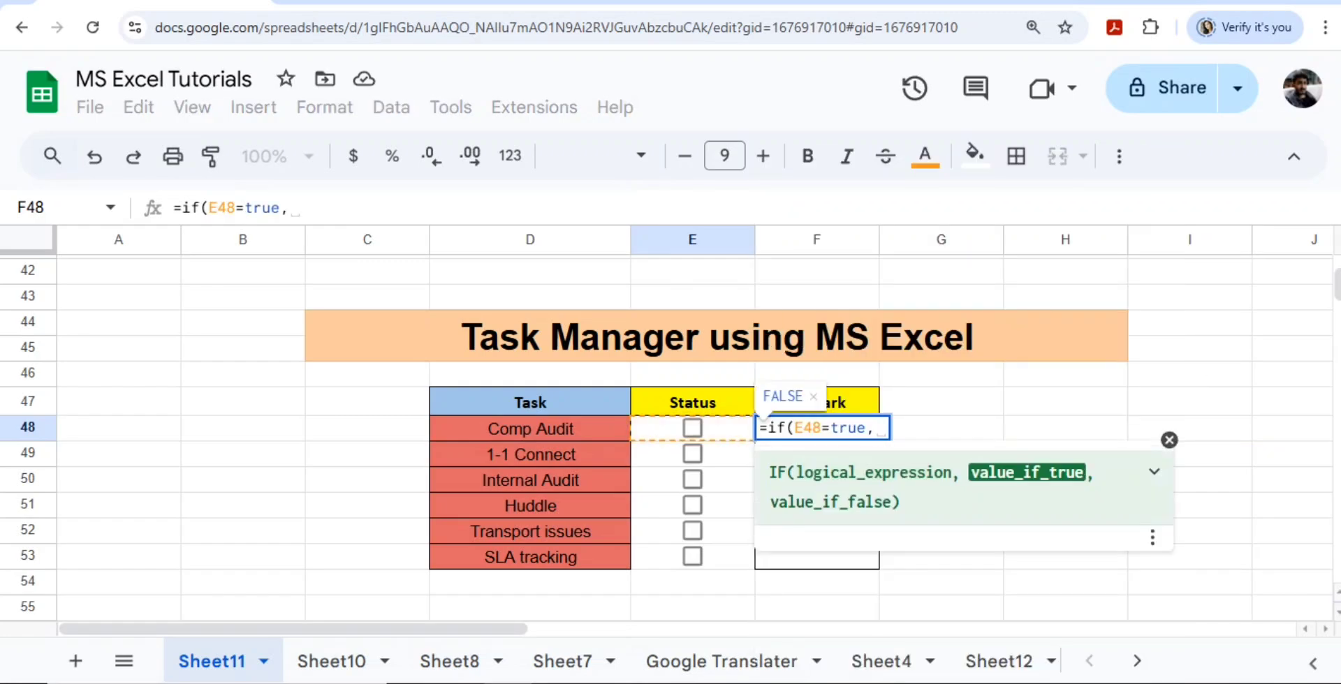
{"action": "type", "text": "\"compl"}
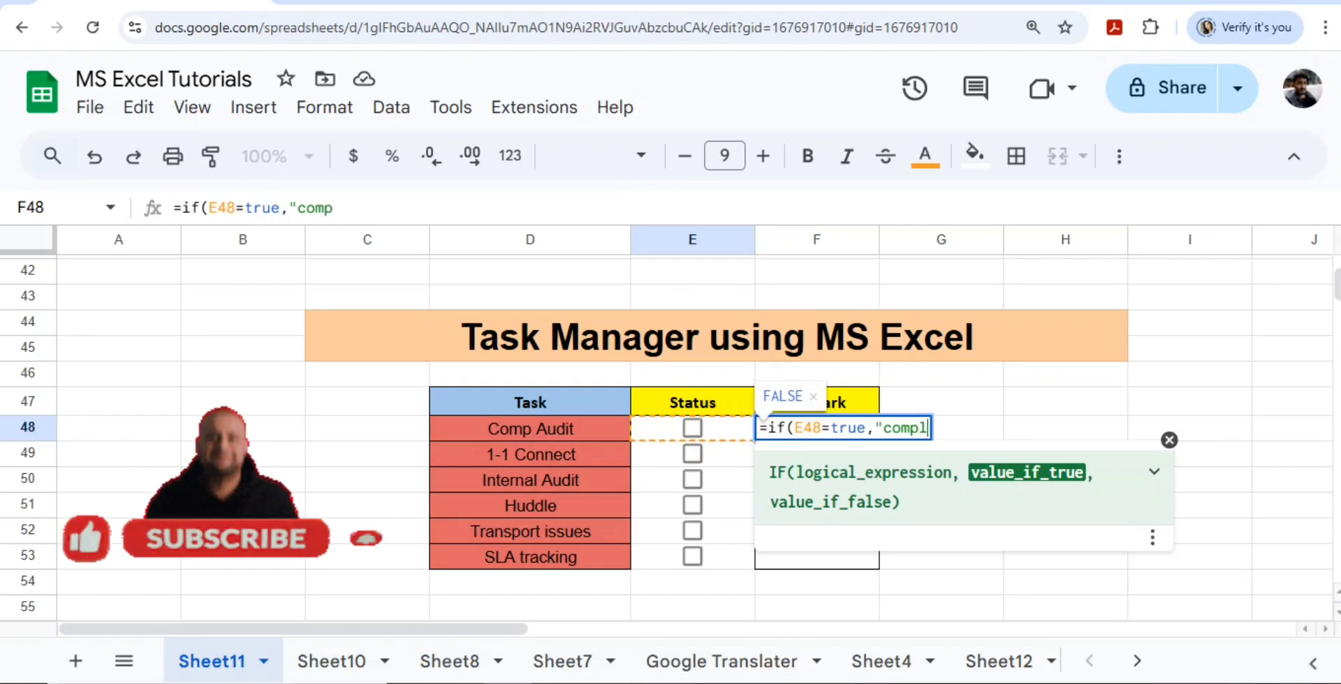
{"action": "type", "text": "ete"}
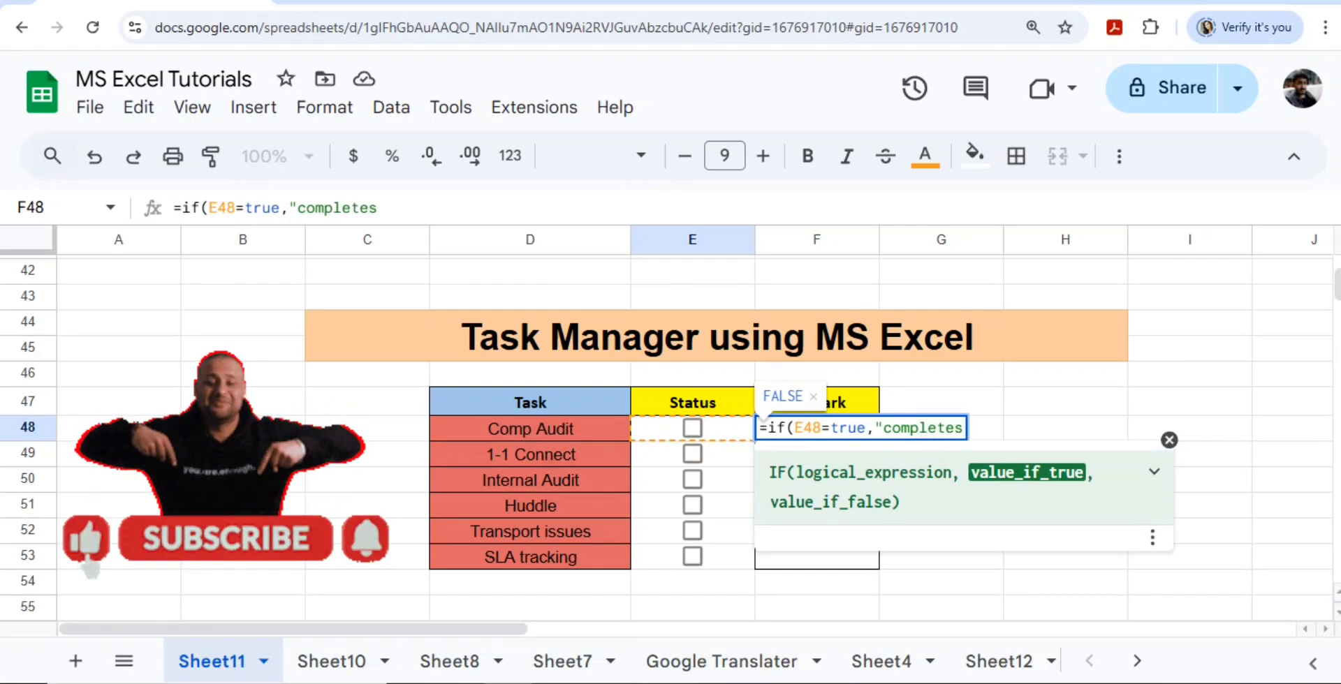
{"action": "type", "text": "d\""}
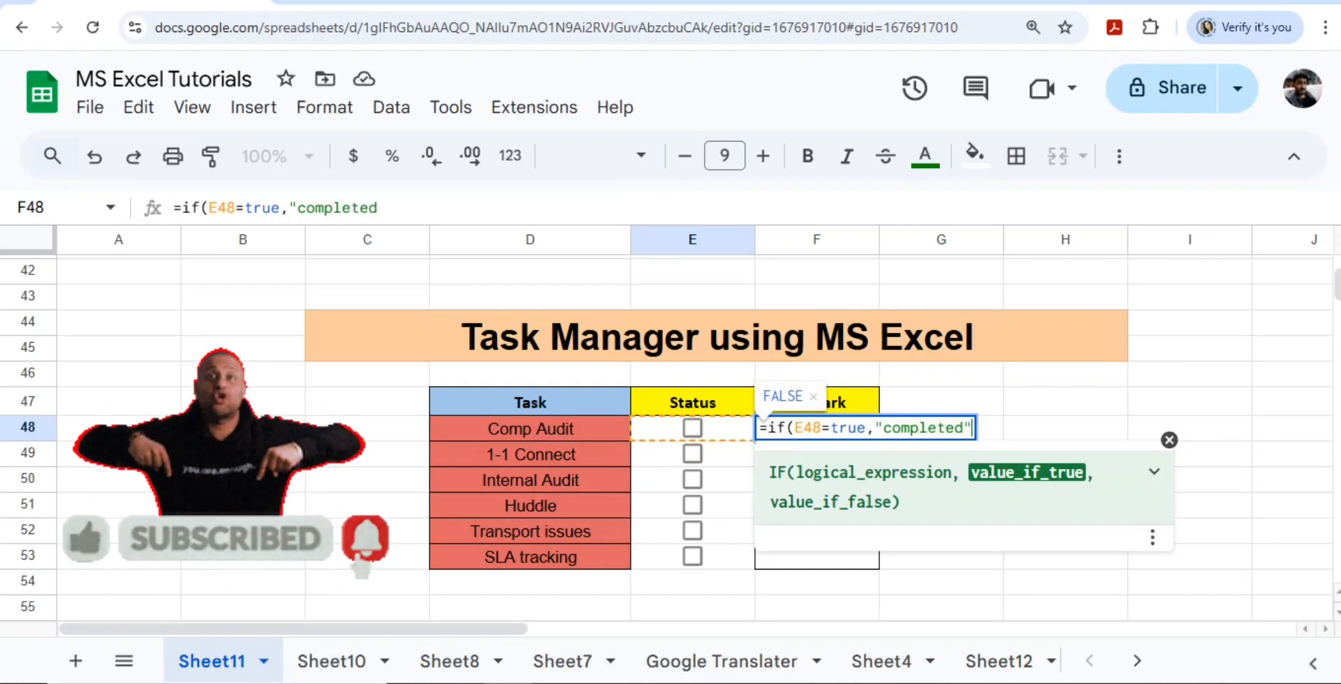
{"action": "type", "text": ",p"}
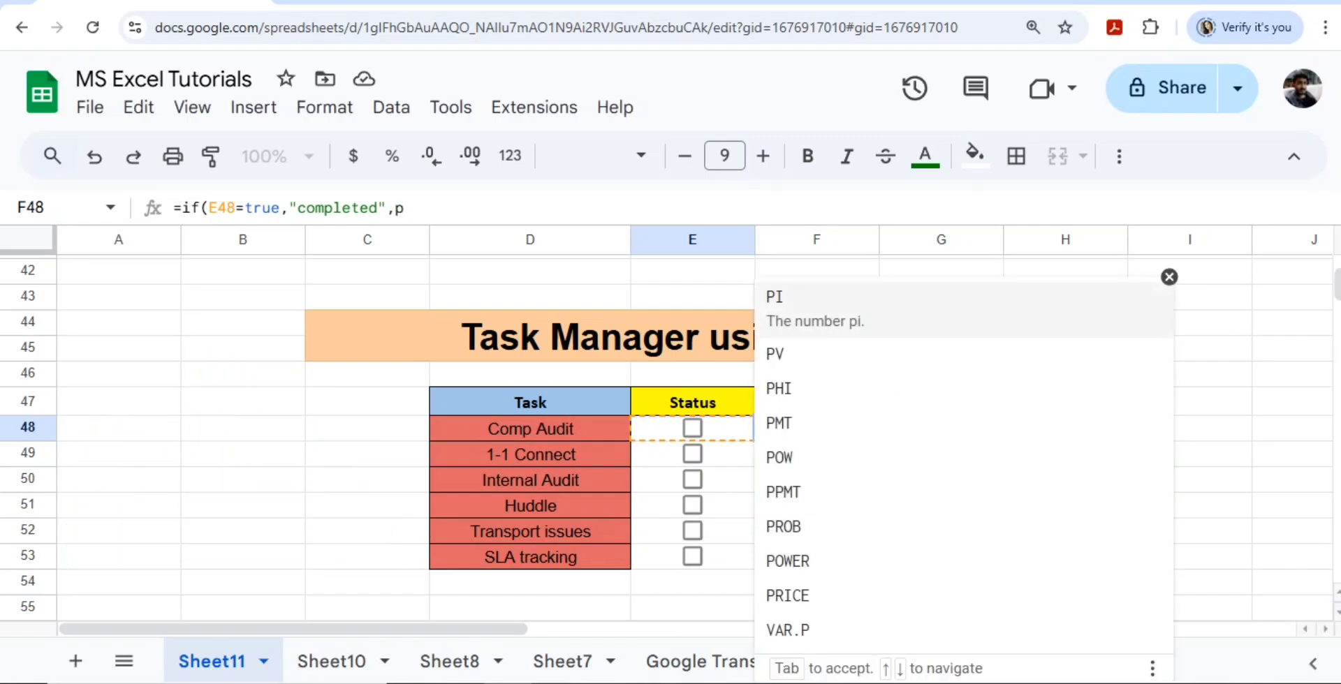
{"action": "key", "text": "BackSpace"}
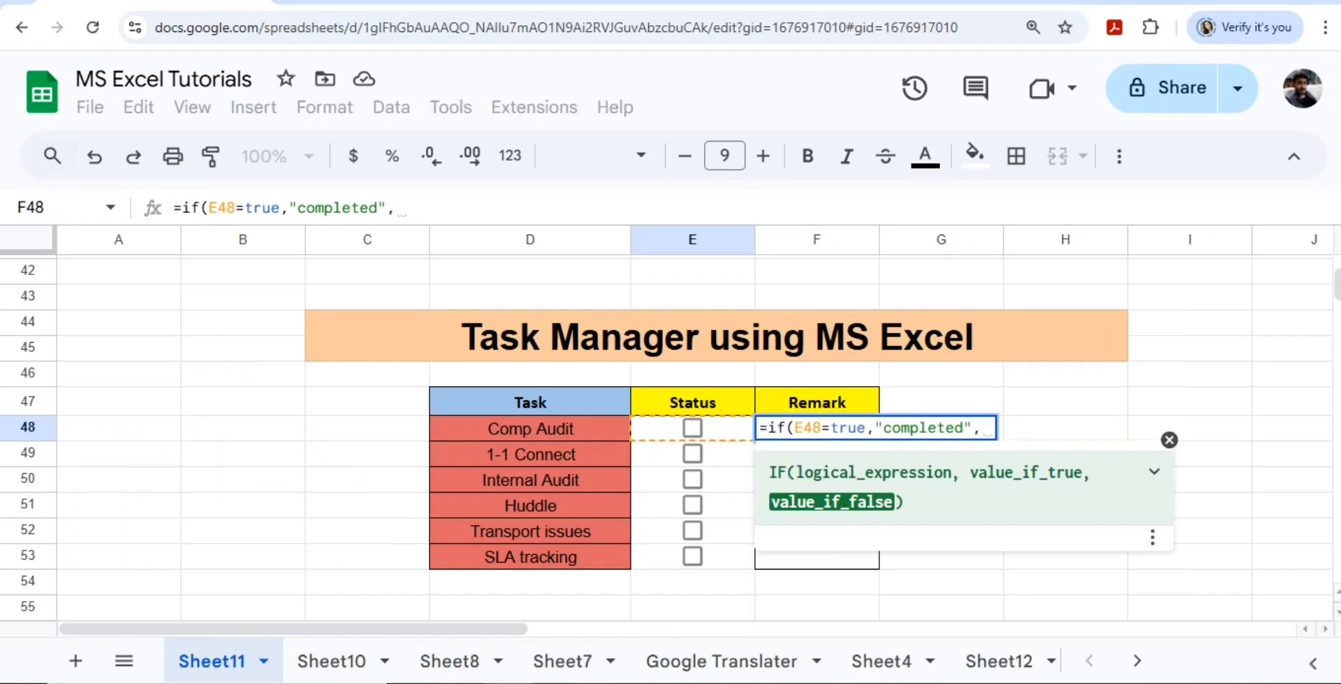
{"action": "type", "text": "\"p"}
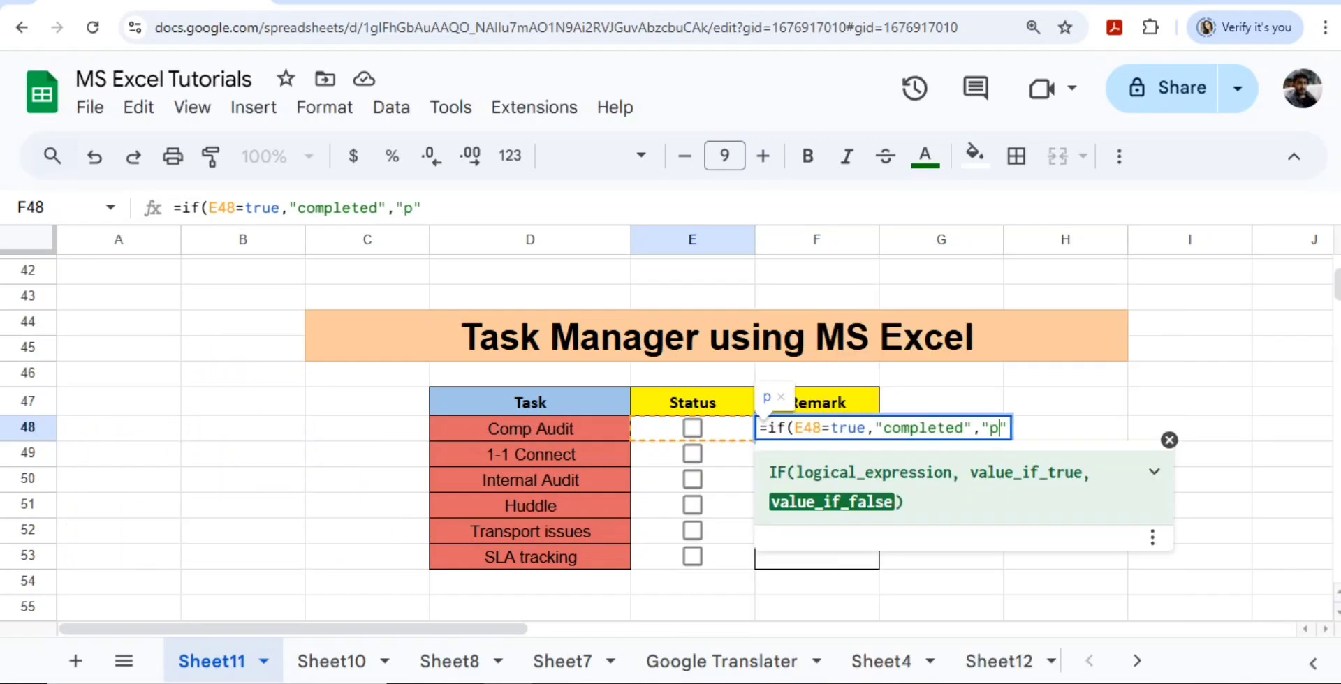
{"action": "type", "text": "endin"}
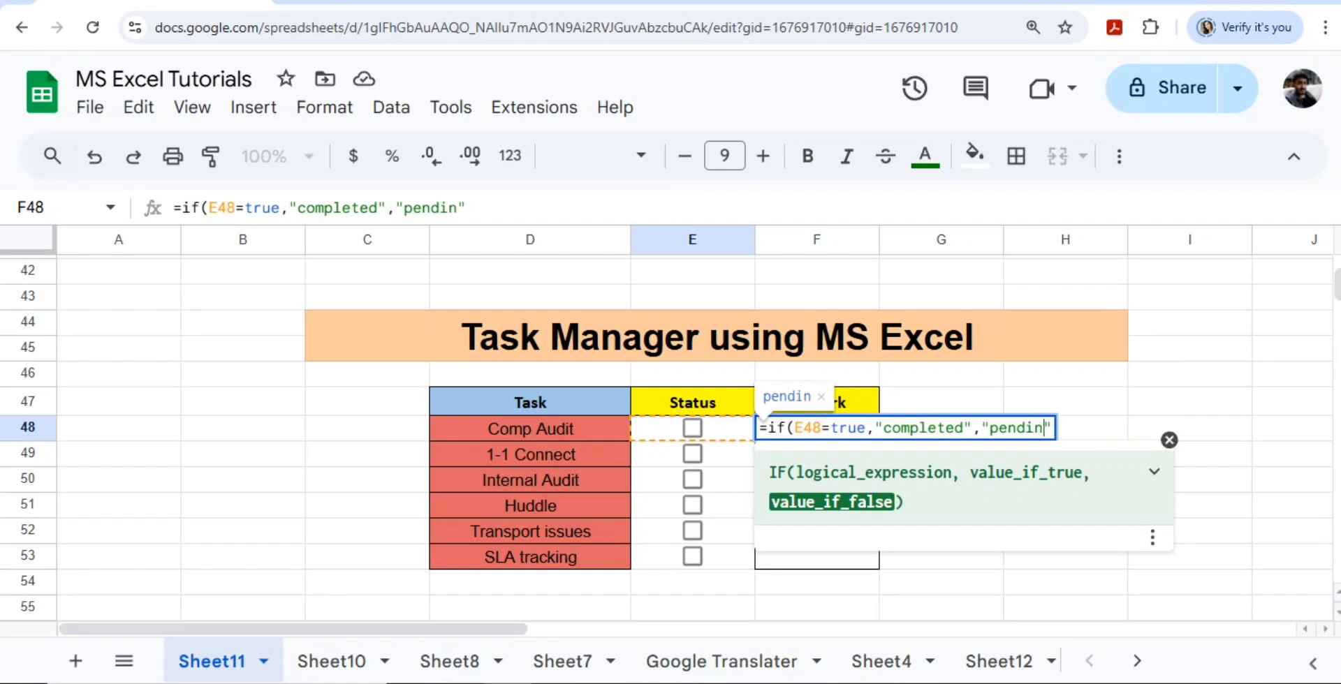
{"action": "type", "text": "g"}
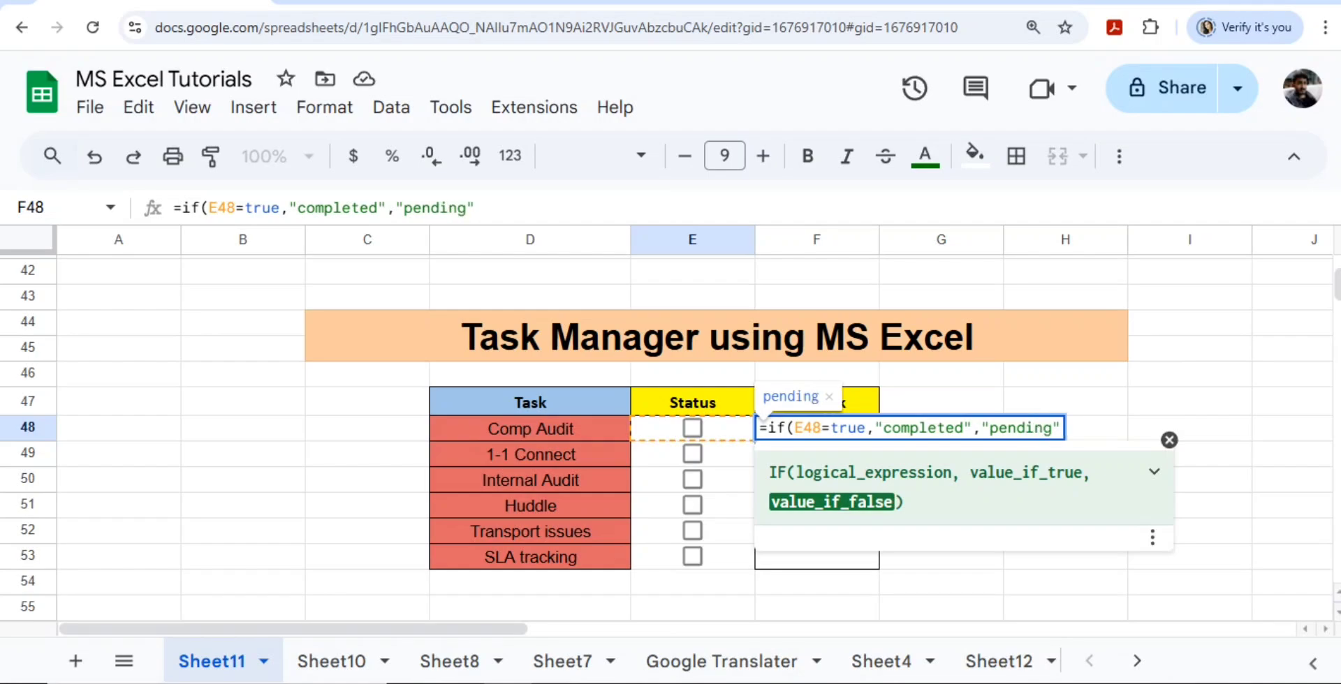
{"action": "type", "text": "\")"}
{"action": "key", "text": "Return"}
{"action": "key", "text": "Up"}
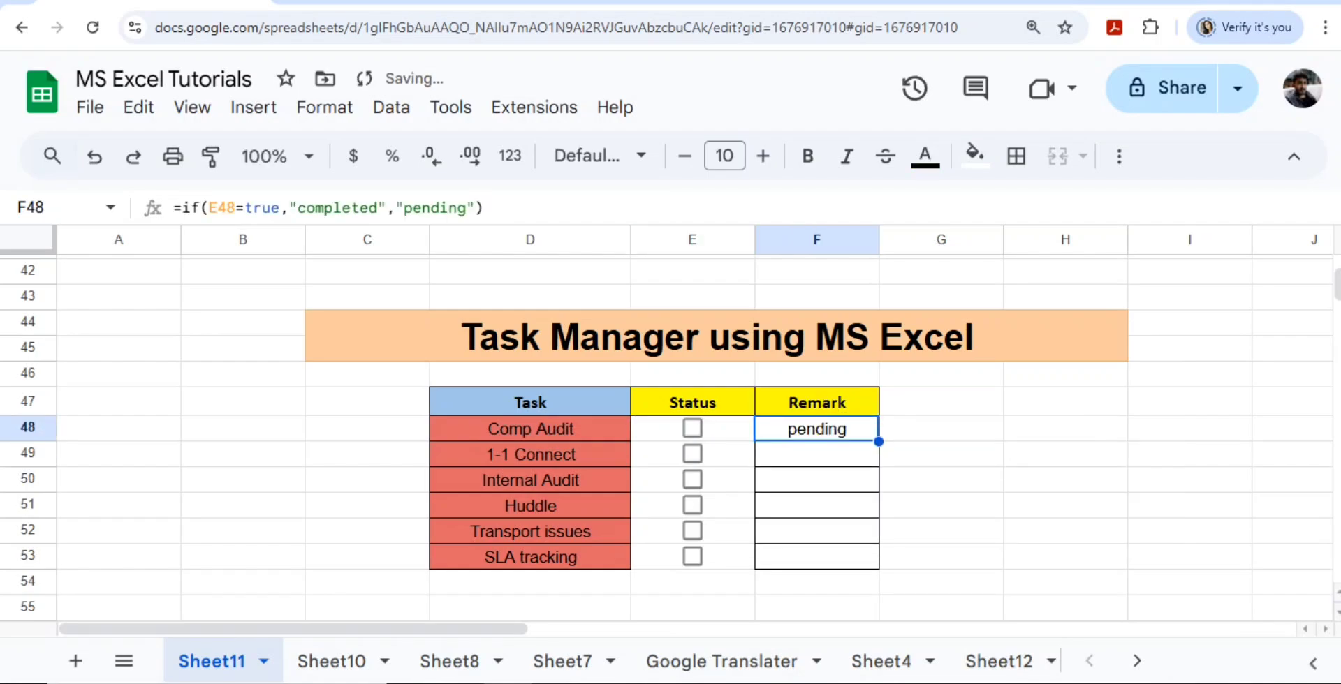
Tick and untick the Comp Audit checkbox in E48 to test the Remark formula
{"action": "left_click", "coordinate": [692, 428]}
{"action": "left_click", "coordinate": [692, 428]}
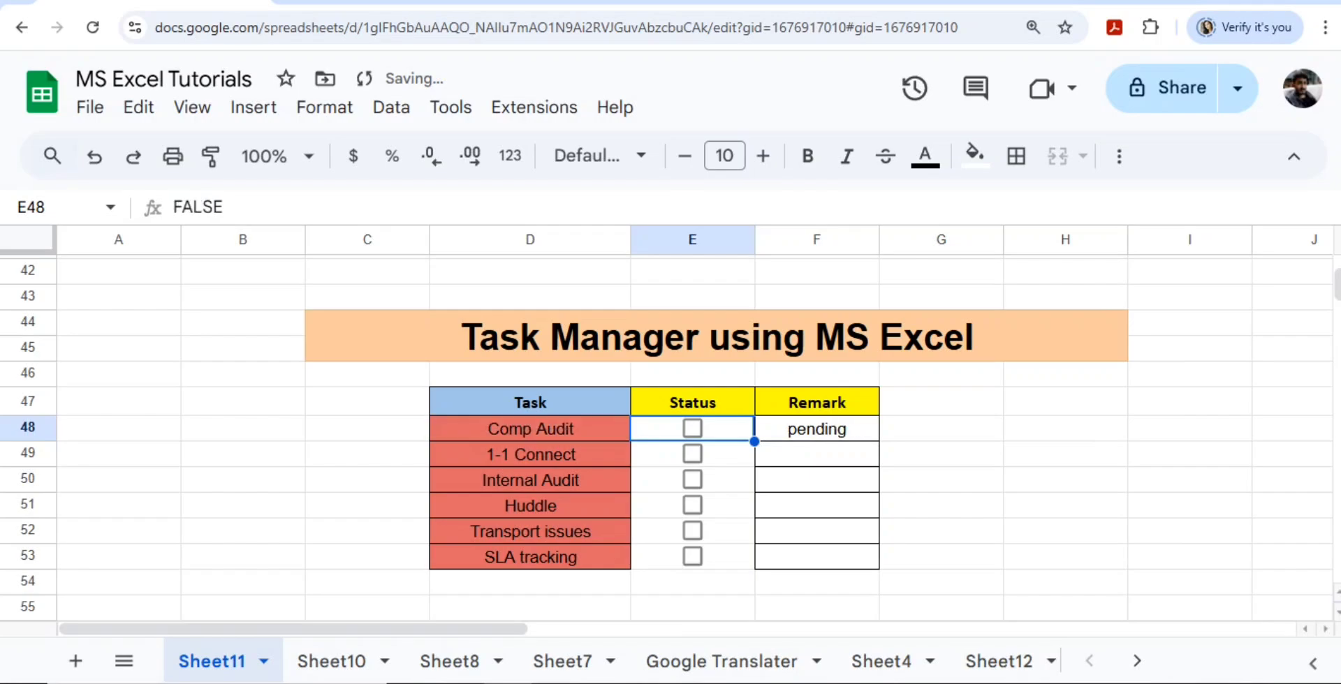
{"action": "left_click", "coordinate": [693, 428]}
{"action": "left_click", "coordinate": [692, 428]}
{"action": "left_click", "coordinate": [692, 428]}
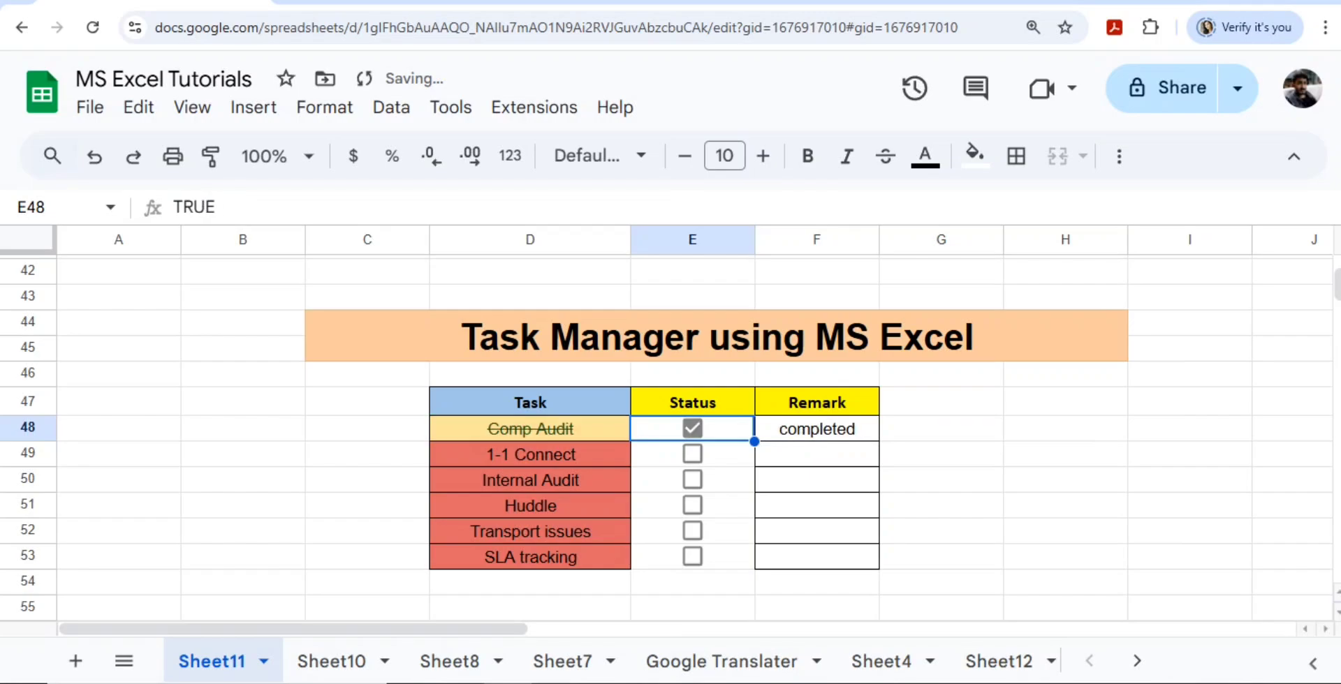
{"action": "key", "text": "space"}
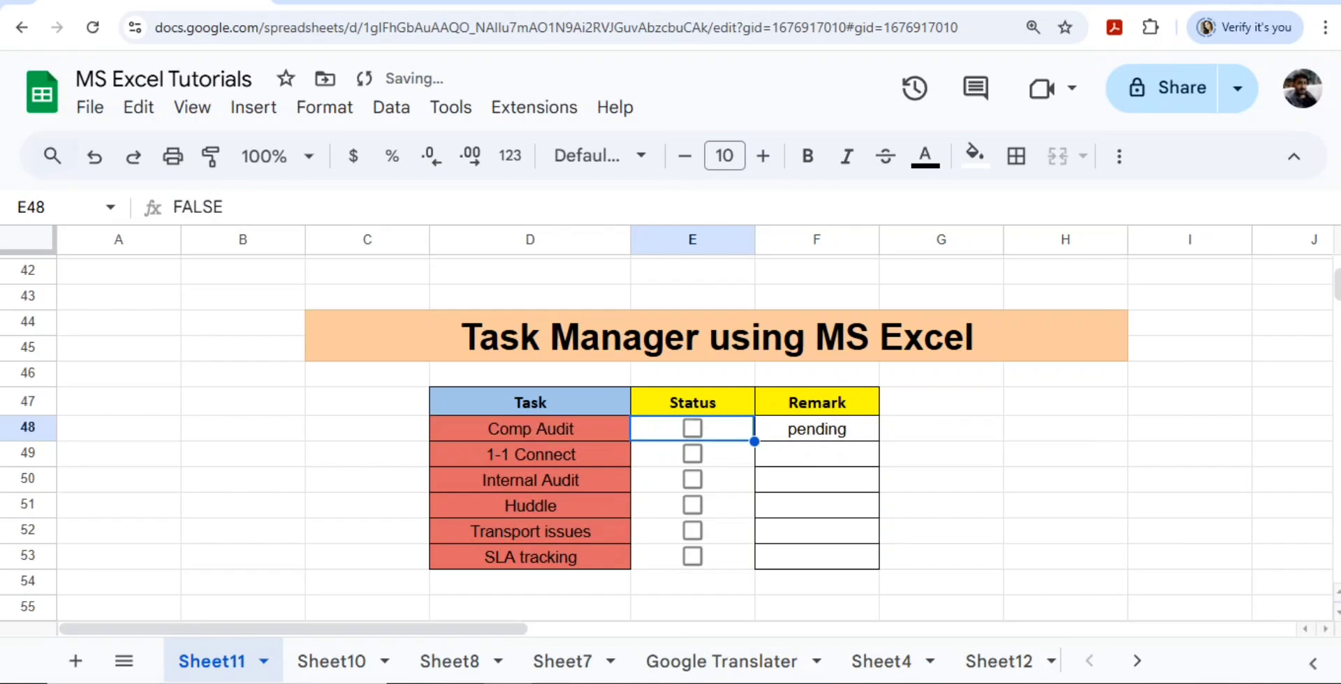
Fill the IF formula from F48 down through the remaining Remark cells to F53
{"action": "left_click", "coordinate": [816, 429]}
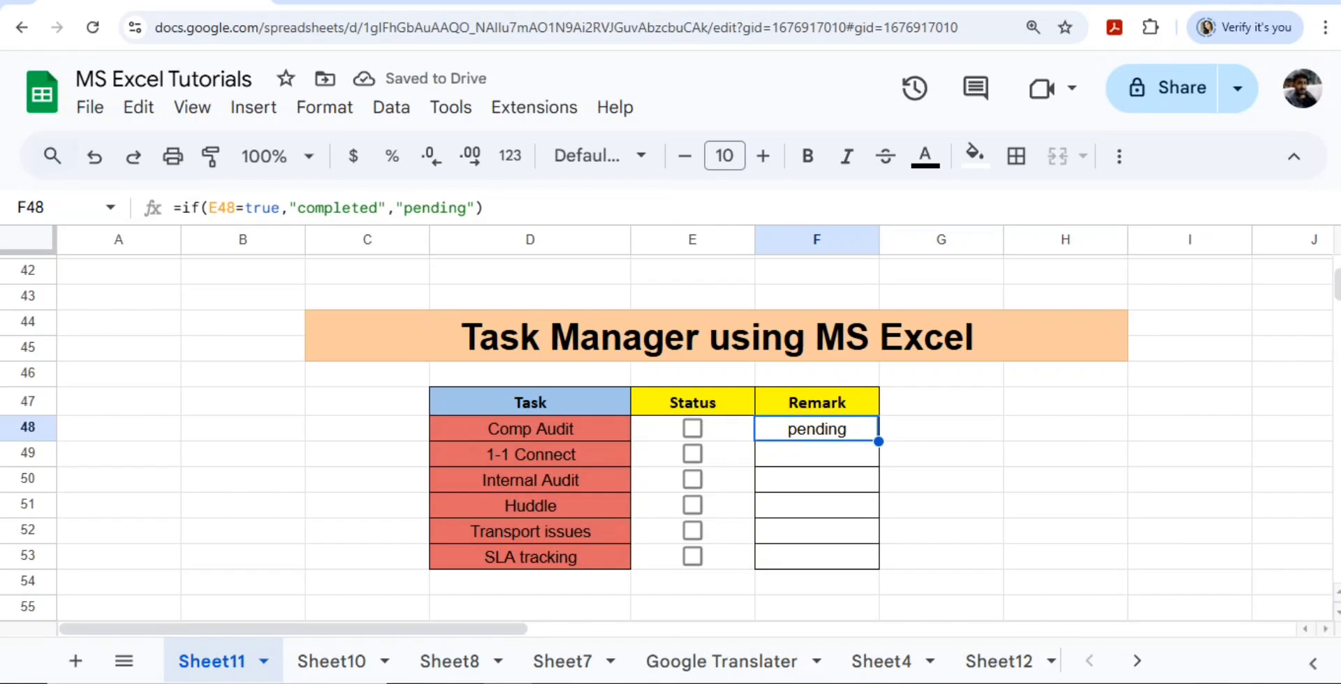
{"action": "double_click", "coordinate": [878, 442]}
{"action": "left_click", "coordinate": [692, 429]}
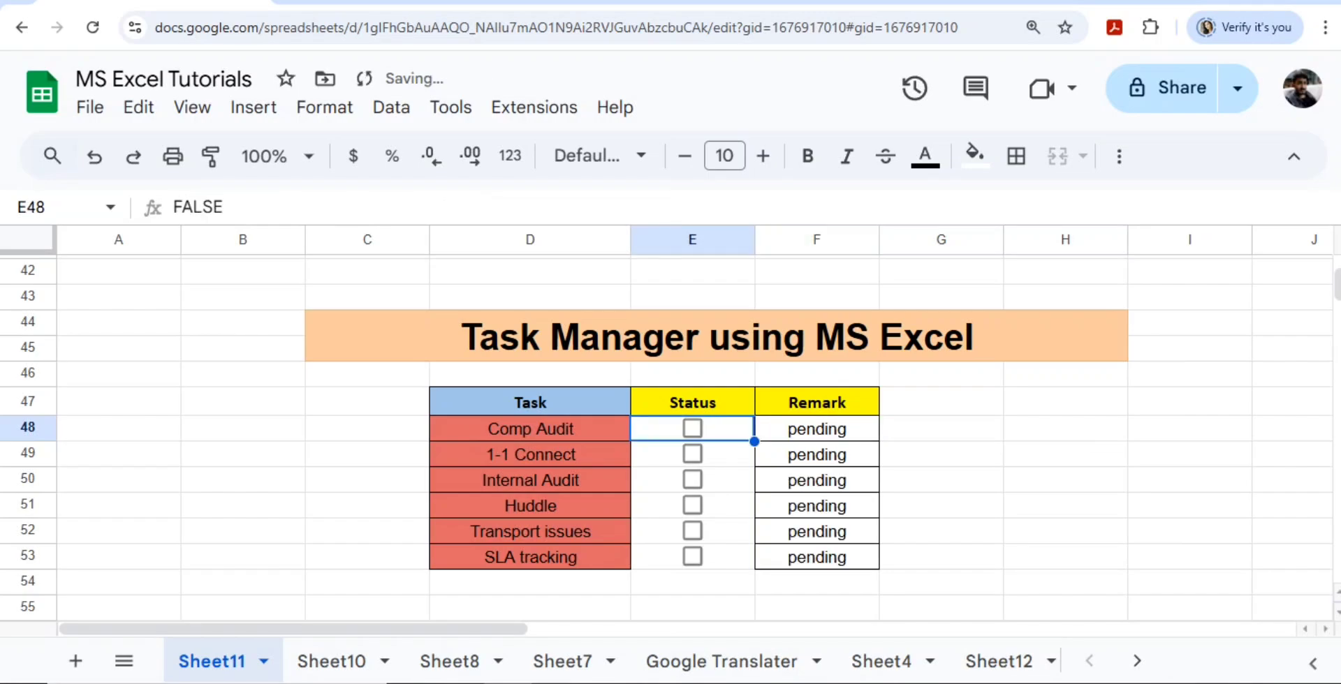
Toggle the Huddle checkbox in E51 on and off, and inspect the formula in F48
{"action": "left_click", "coordinate": [692, 506]}
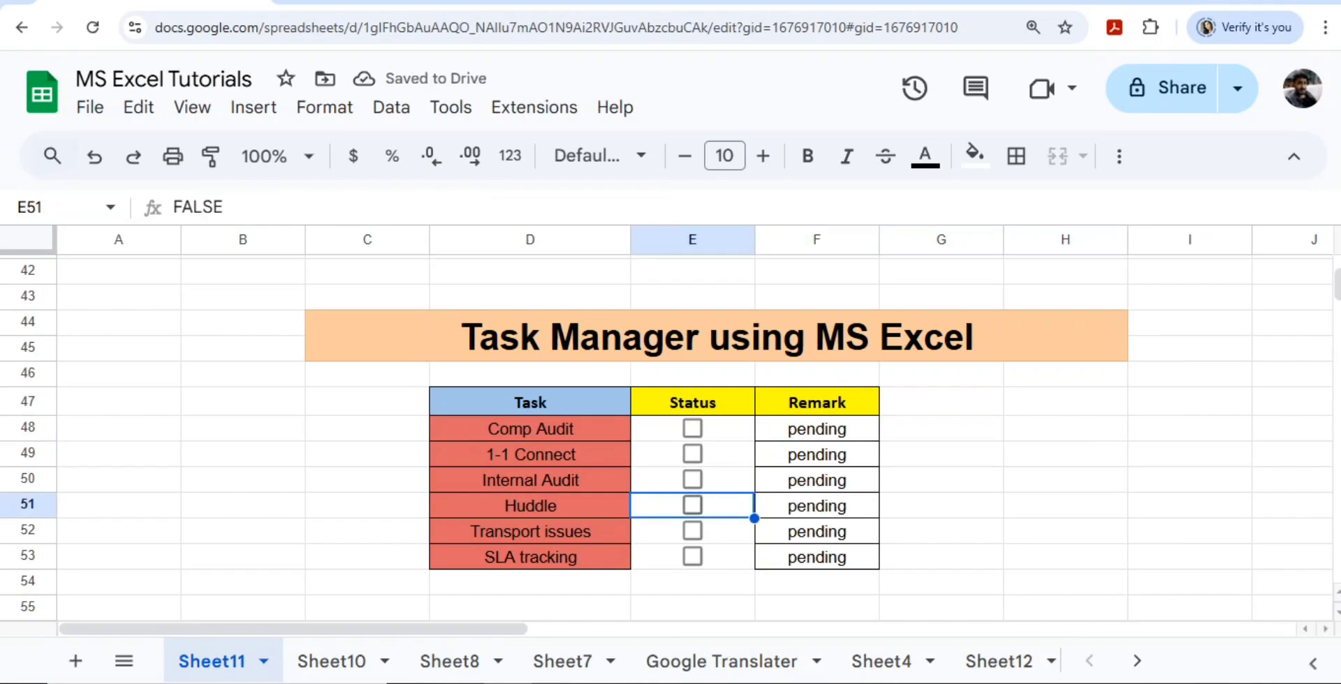
{"action": "left_click", "coordinate": [692, 506]}
{"action": "left_click", "coordinate": [692, 506]}
{"action": "double_click", "coordinate": [817, 429]}
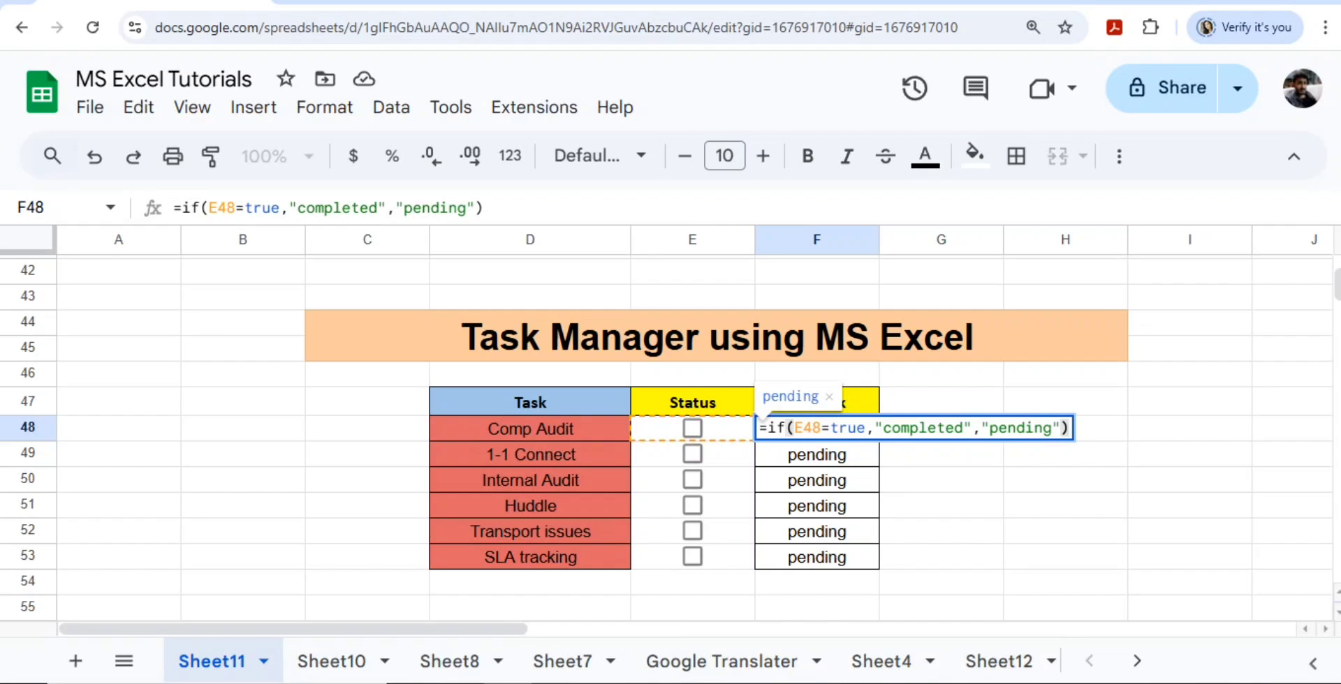
{"action": "left_click", "coordinate": [816, 506]}
Delete the existing conditional formatting rule from the task cells D48:D53 and check it by toggling the Internal Audit checkbox
{"action": "left_click_drag", "start_coordinate": [530, 428], "coordinate": [530, 557]}
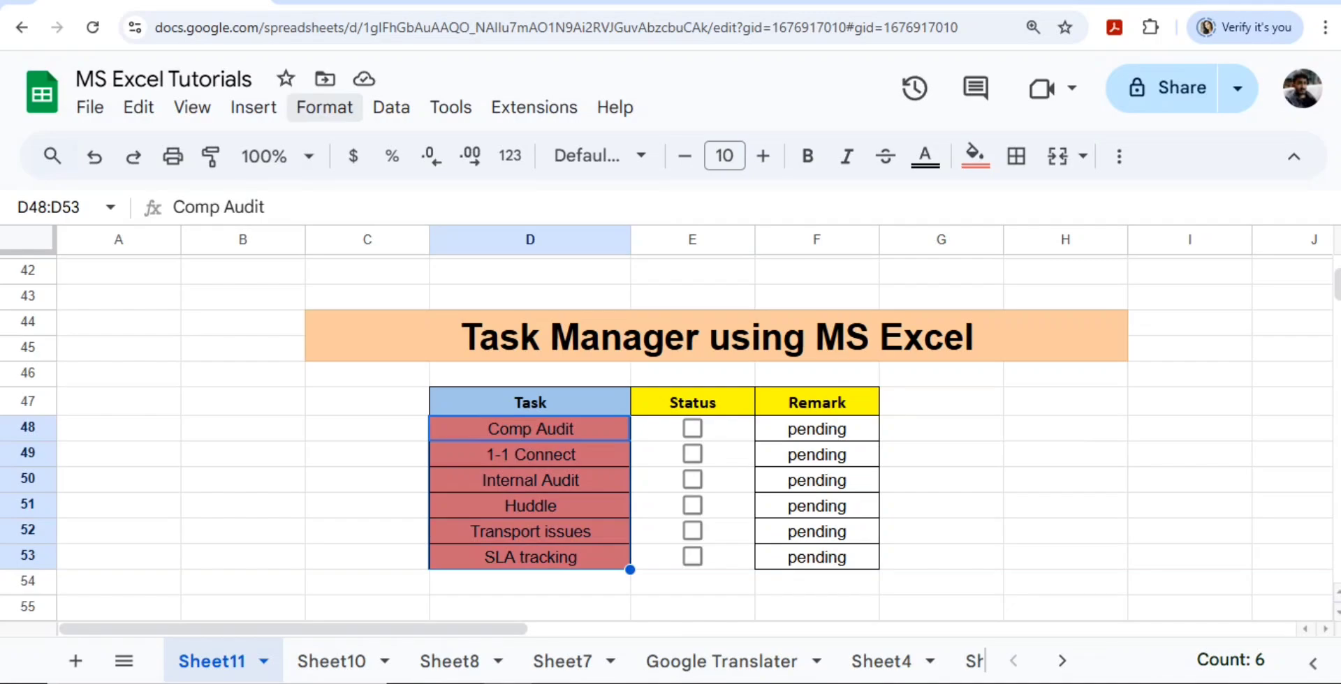
{"action": "left_click", "coordinate": [254, 107]}
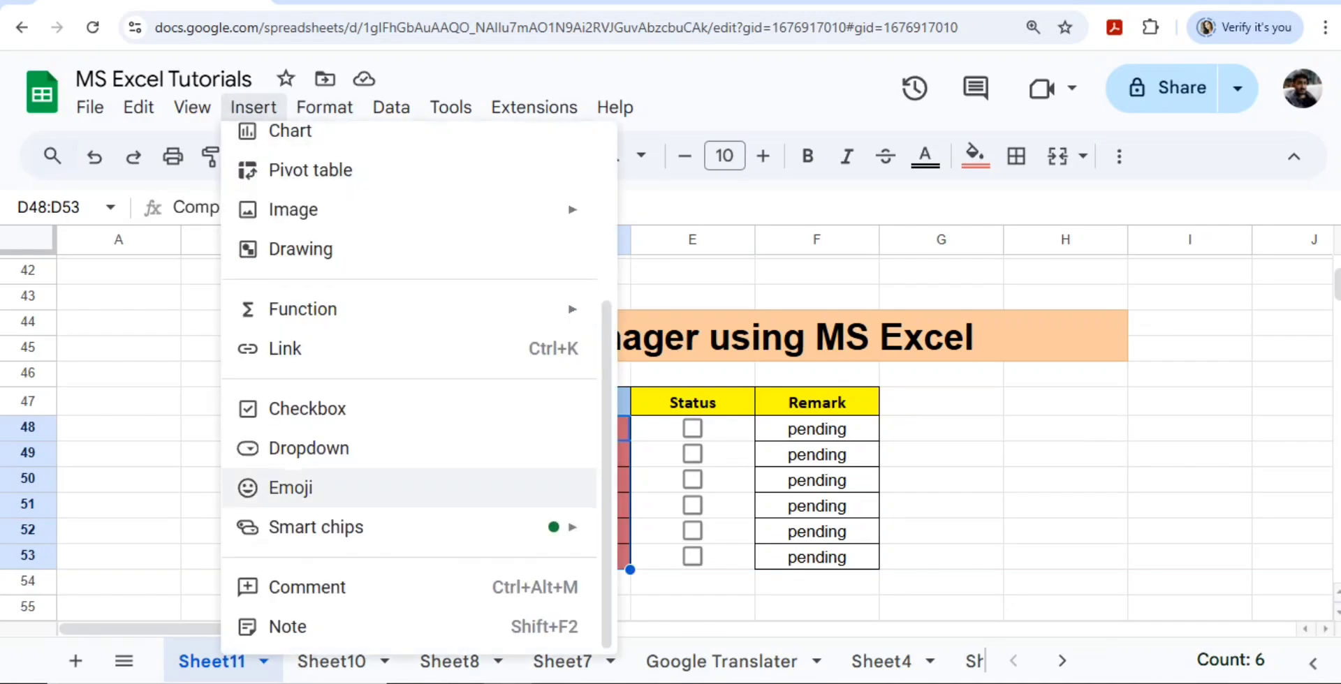
{"action": "mouse_move", "coordinate": [325, 105]}
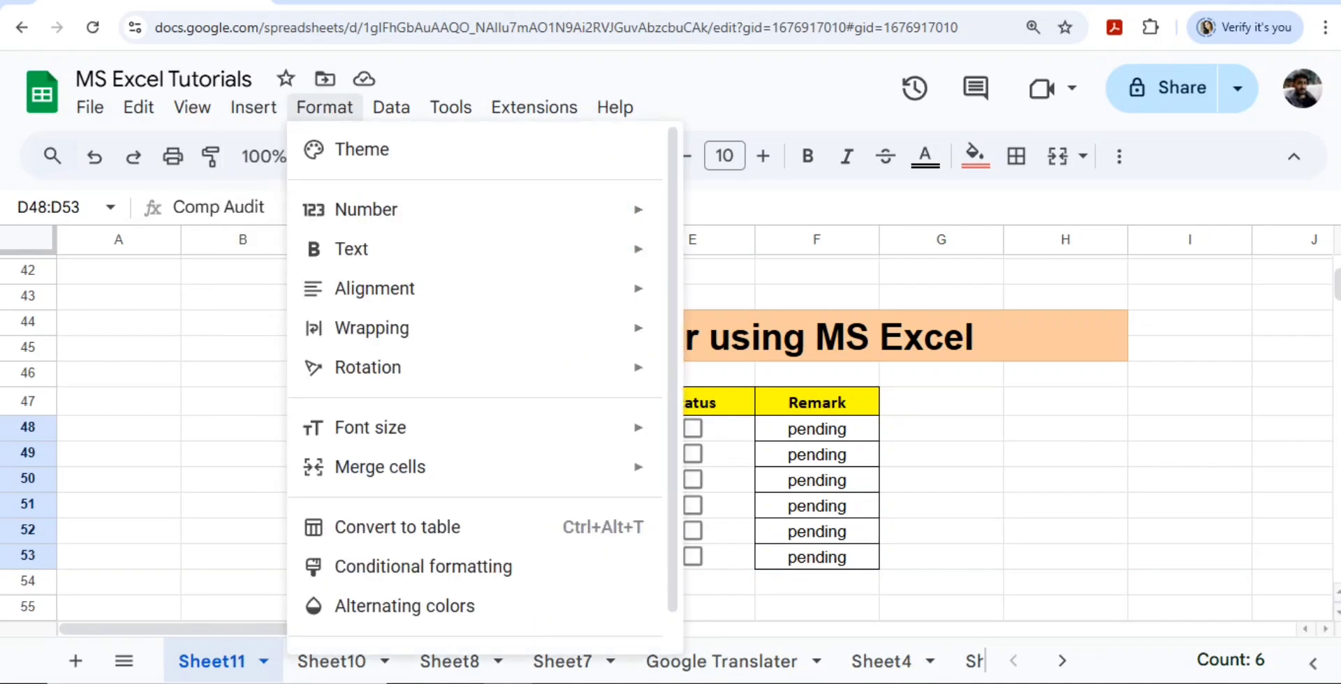
{"action": "left_click", "coordinate": [422, 567]}
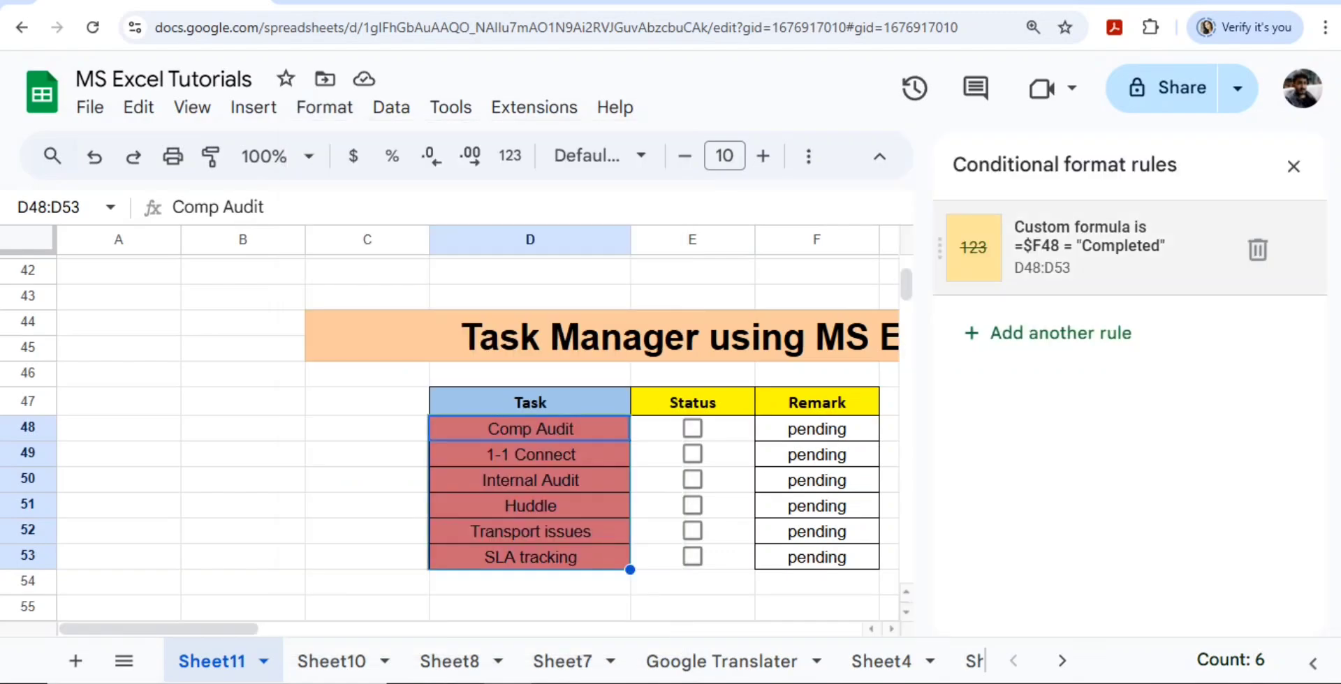
{"action": "left_click", "coordinate": [1257, 250]}
{"action": "left_click", "coordinate": [545, 506]}
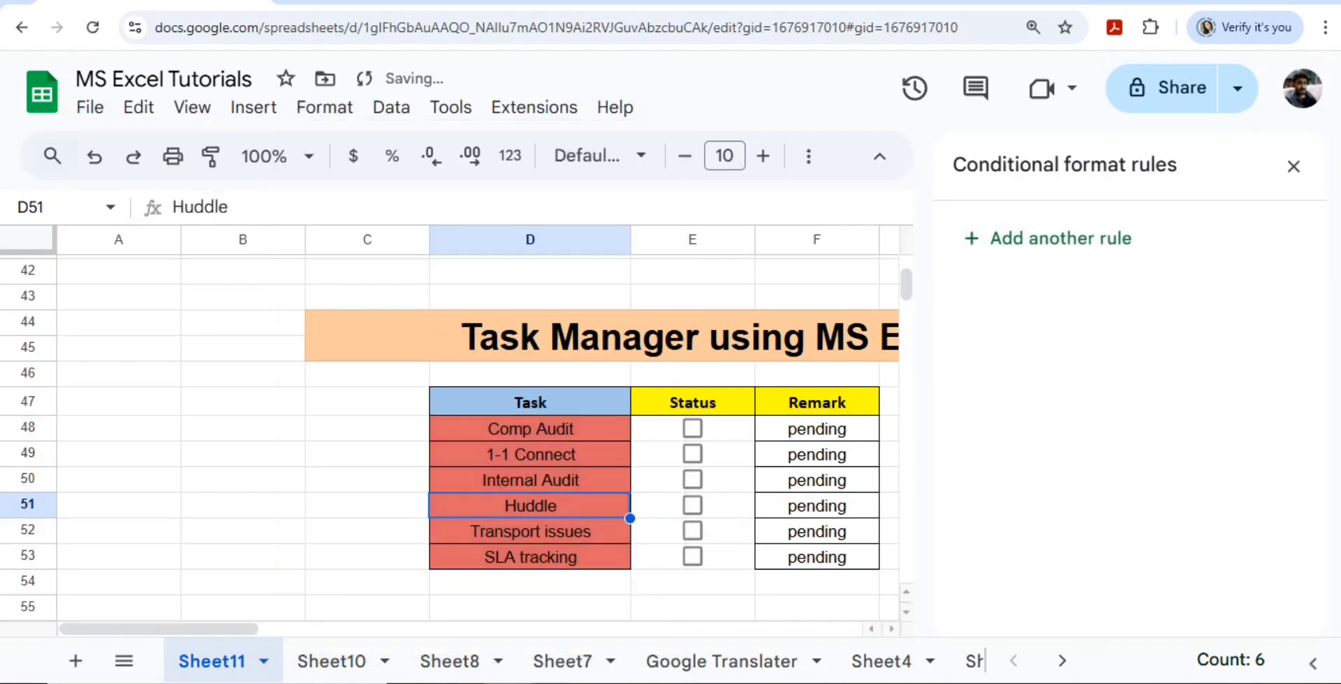
{"action": "left_click", "coordinate": [692, 480]}
{"action": "left_click", "coordinate": [692, 480]}
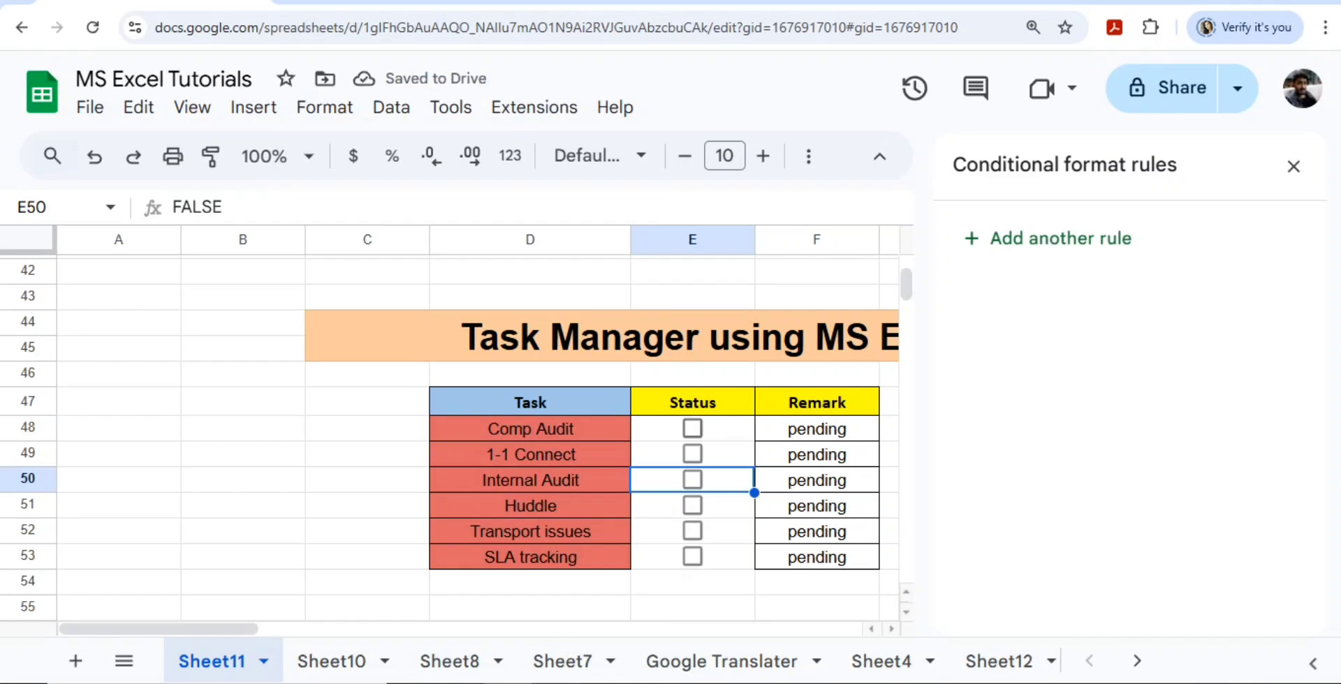
Add a new conditional formatting rule for D48:D53 with the condition "Custom formula is"
{"action": "left_click", "coordinate": [530, 429]}
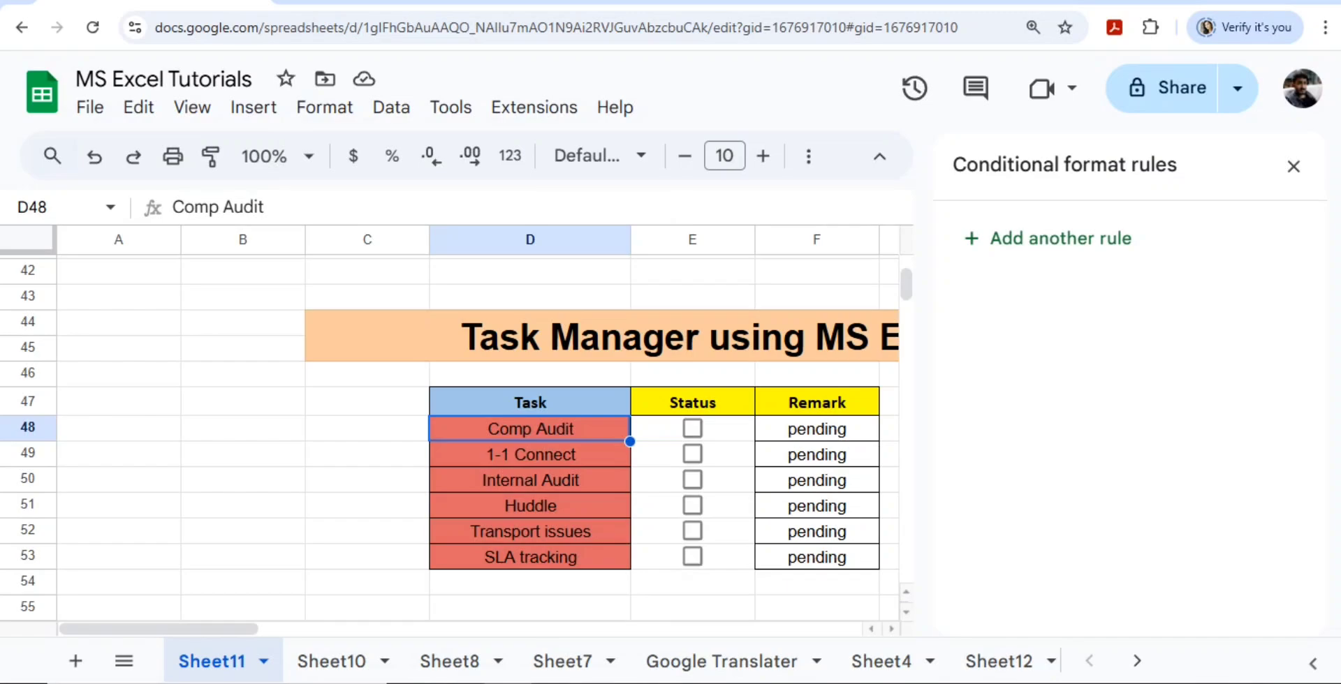
{"action": "key", "text": "shift+Down"}
{"action": "key", "text": "shift+Down"}
{"action": "key", "text": "shift+Down"}
{"action": "key", "text": "shift+Down"}
{"action": "key", "text": "shift+Down"}
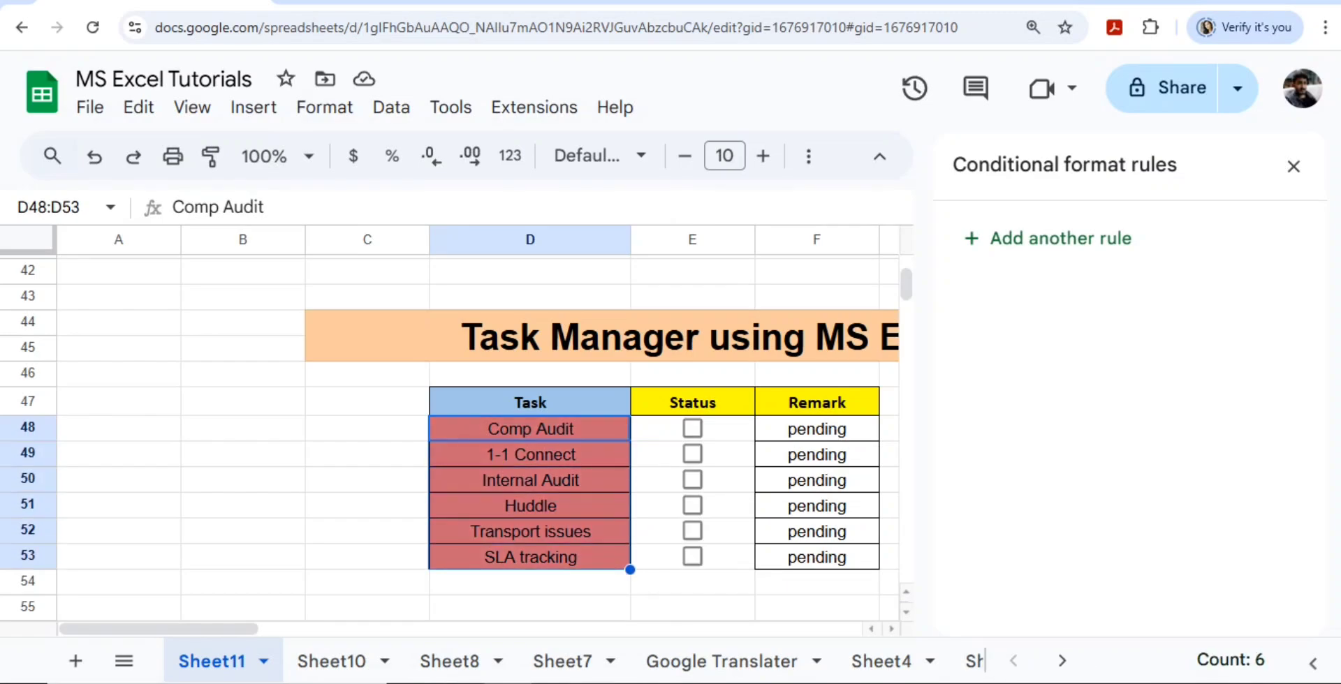
{"action": "left_click", "coordinate": [1060, 238]}
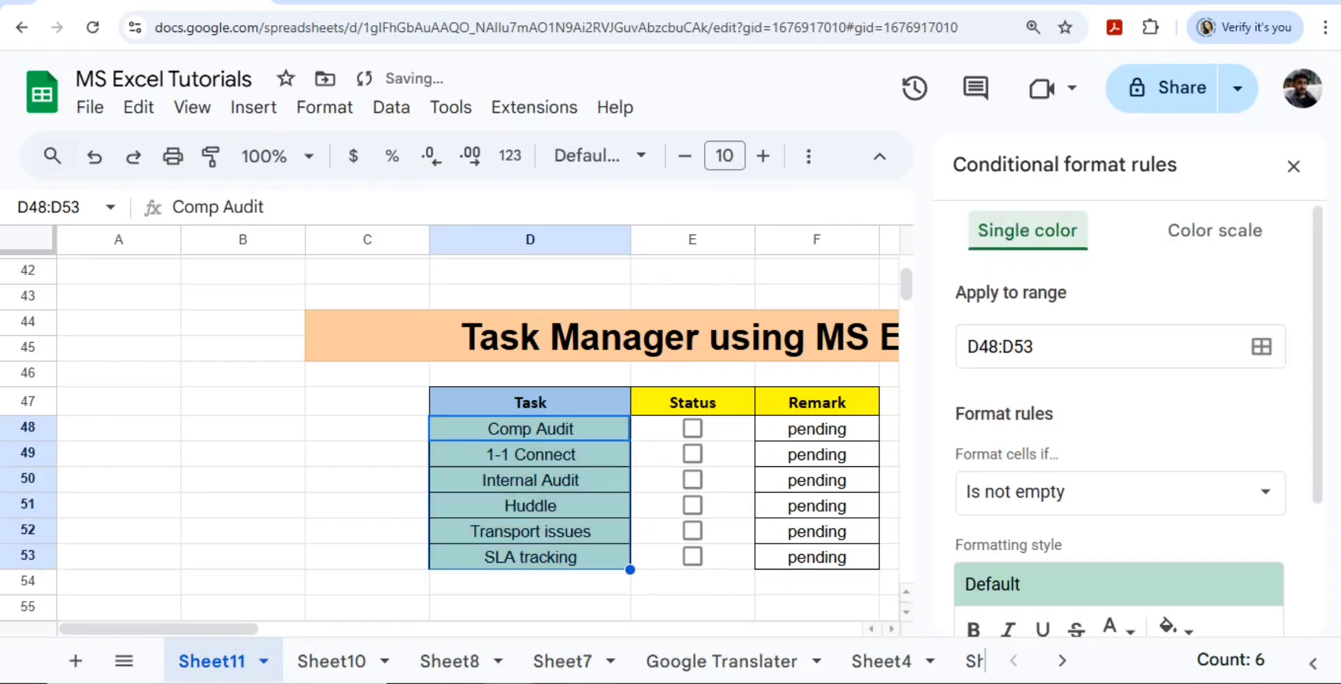
{"action": "scroll", "coordinate": [1121, 419], "scroll_direction": "down", "scroll_amount": 3}
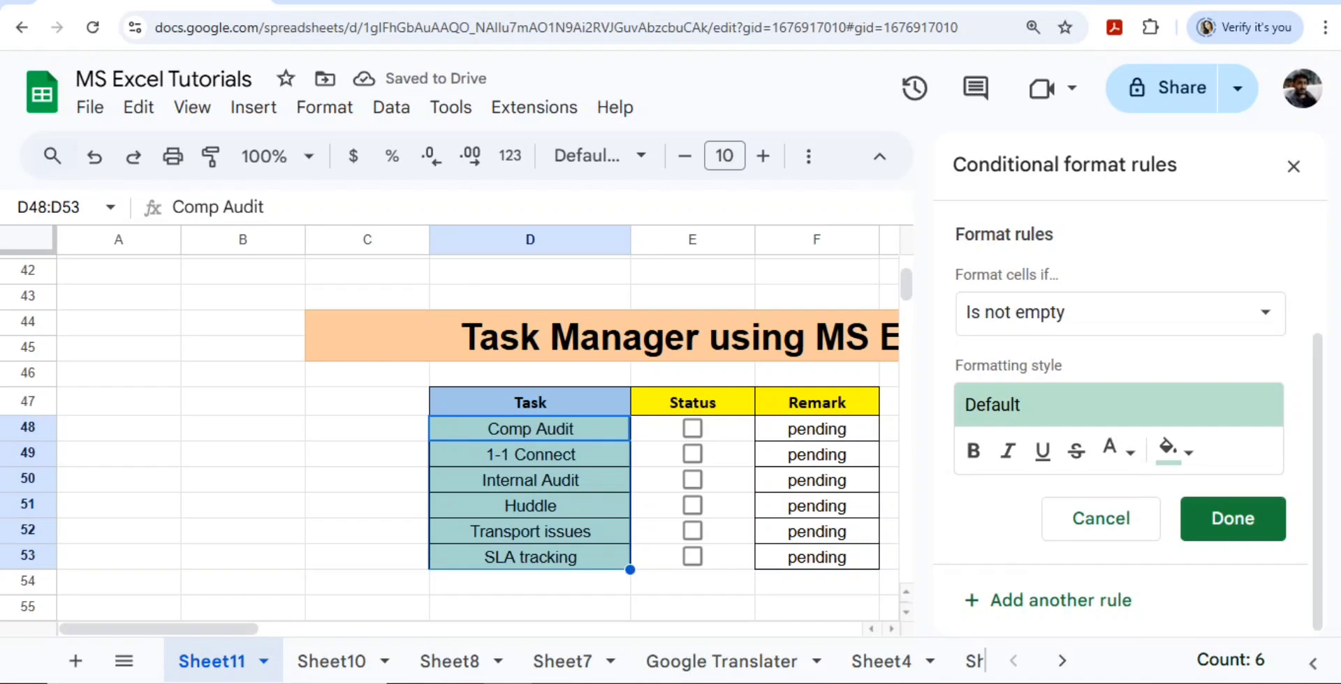
{"action": "left_click", "coordinate": [1120, 313]}
{"action": "scroll", "coordinate": [1076, 469], "scroll_direction": "down", "scroll_amount": 5}
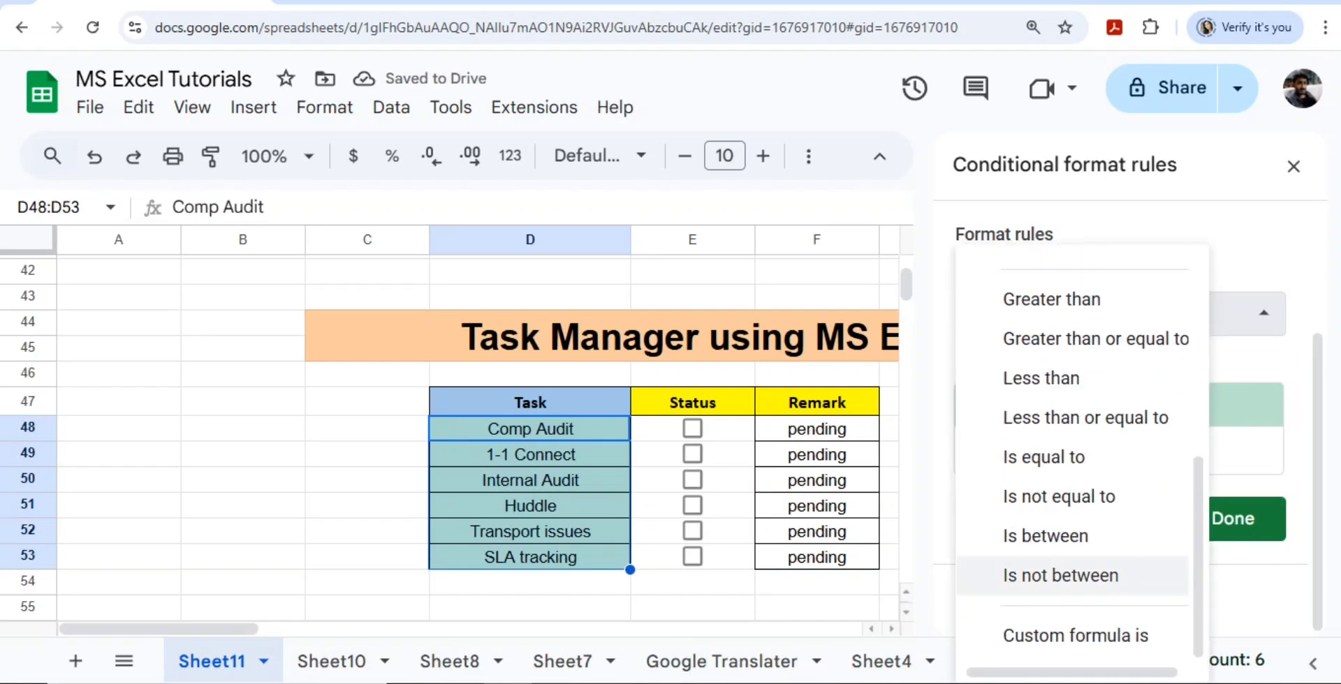
{"action": "left_click", "coordinate": [1075, 636]}
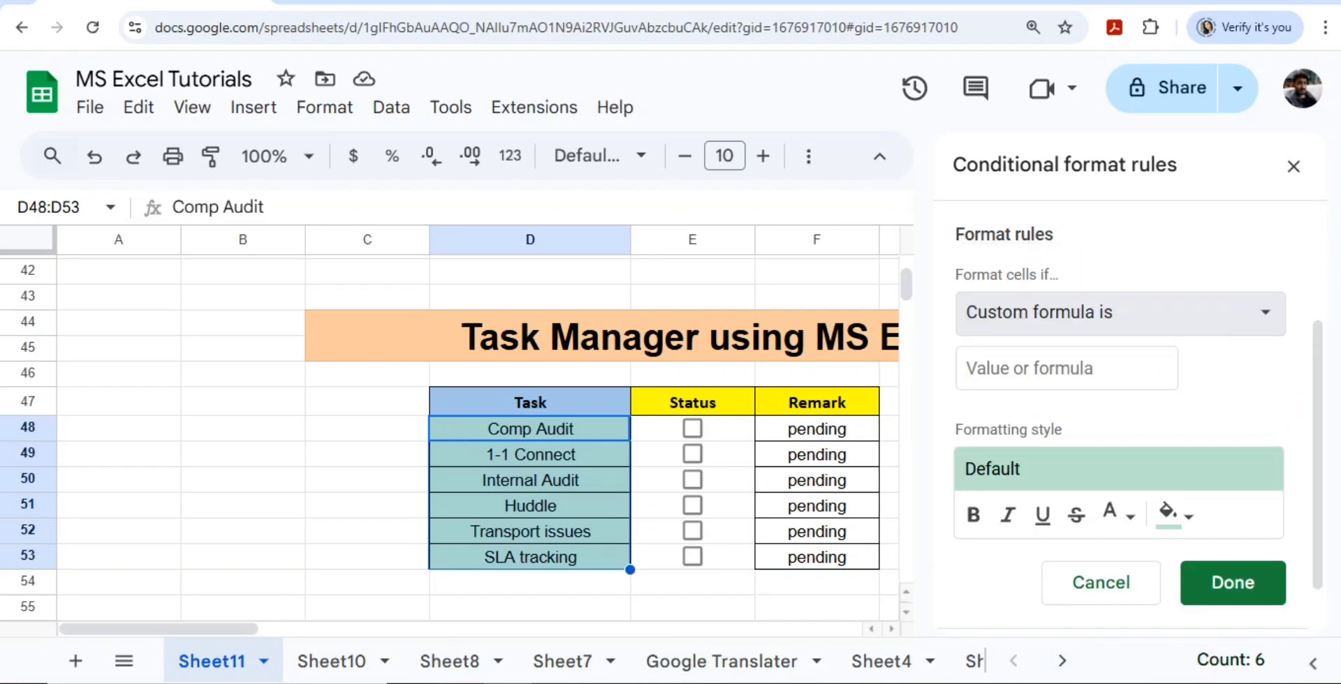
Enter =$D48="completed" as the custom formula of the new conditional formatting rule for D48:D53
{"action": "left_click", "coordinate": [1067, 369]}
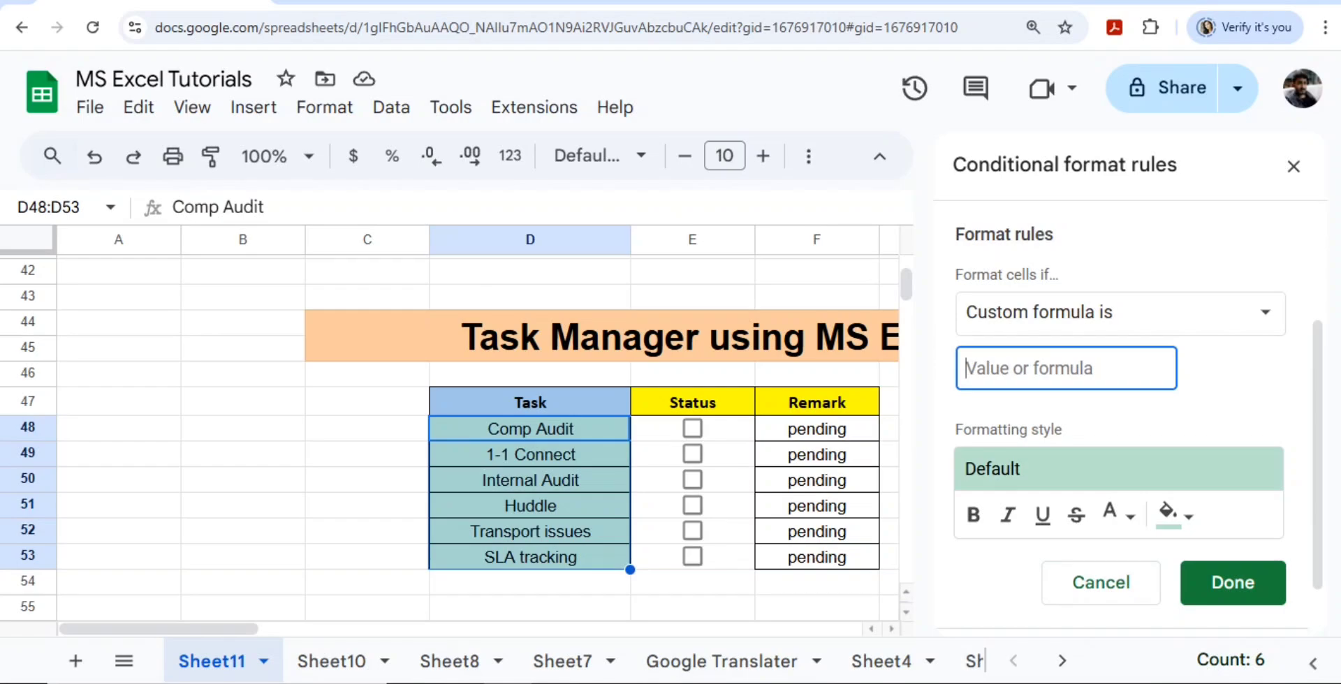
{"action": "type", "text": "="}
{"action": "type", "text": "$"}
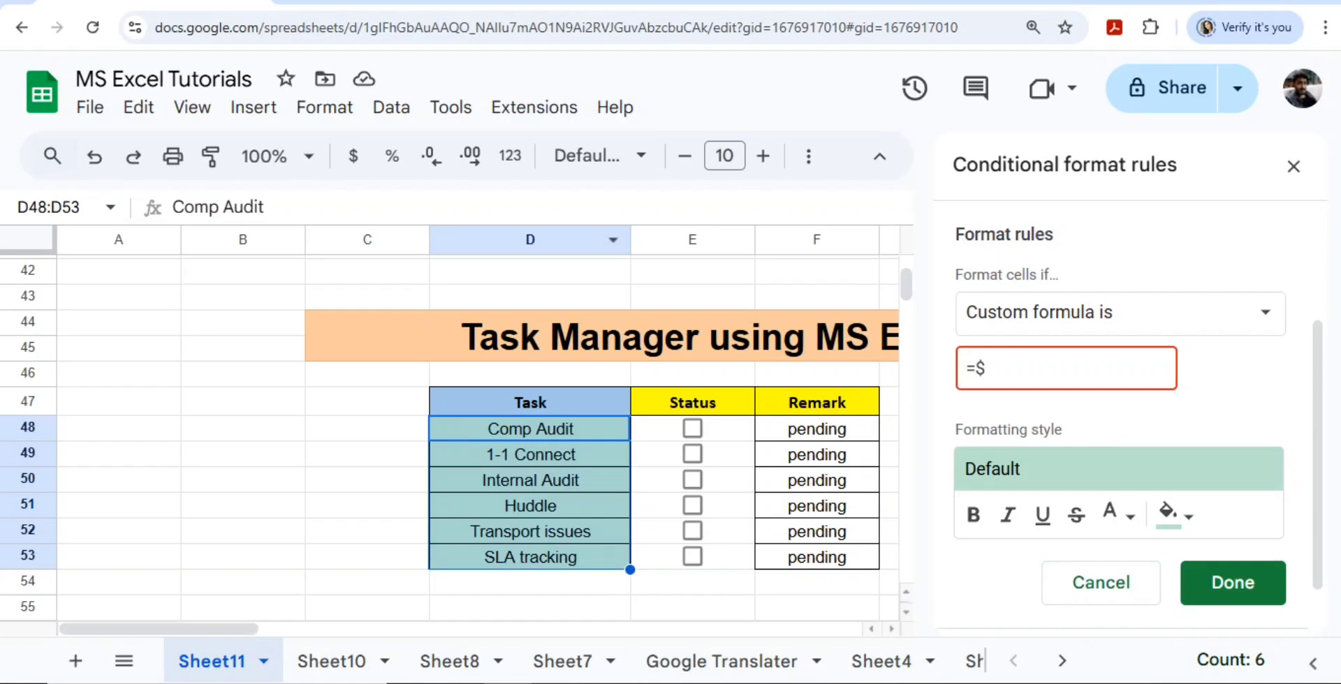
{"action": "type", "text": "D48"}
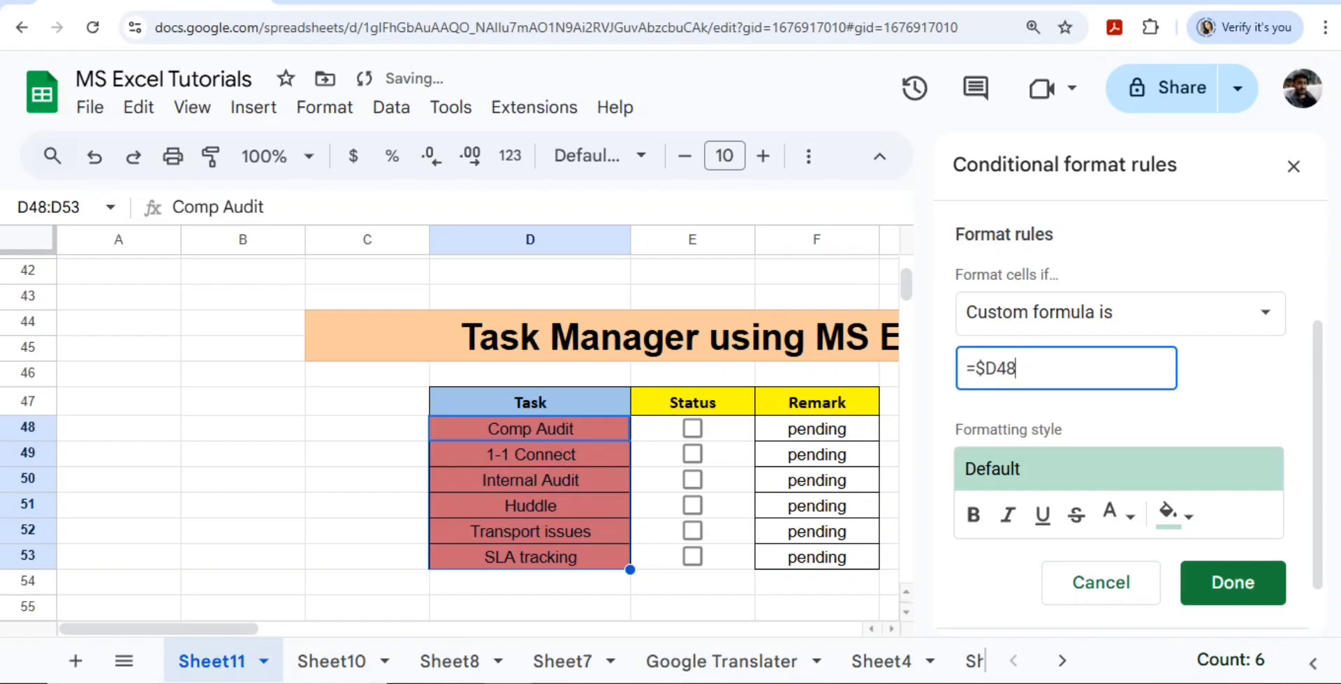
{"action": "type", "text": "=\""}
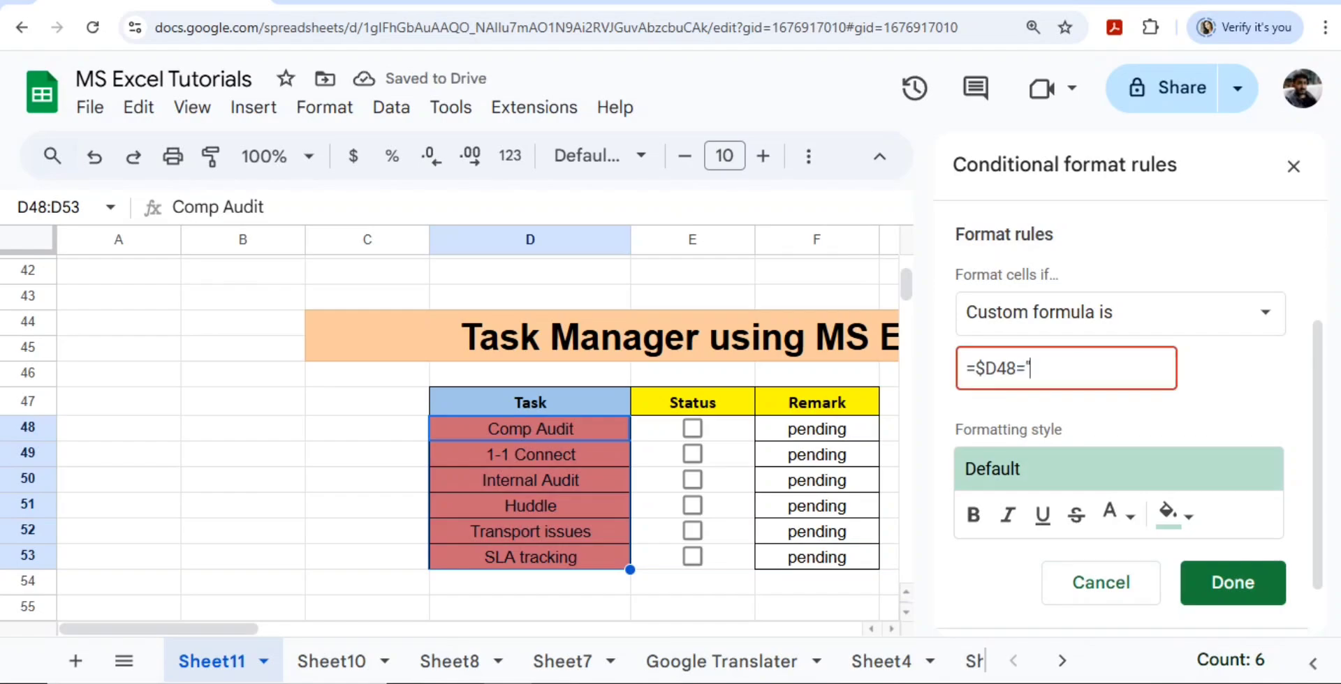
{"action": "type", "text": "comp"}
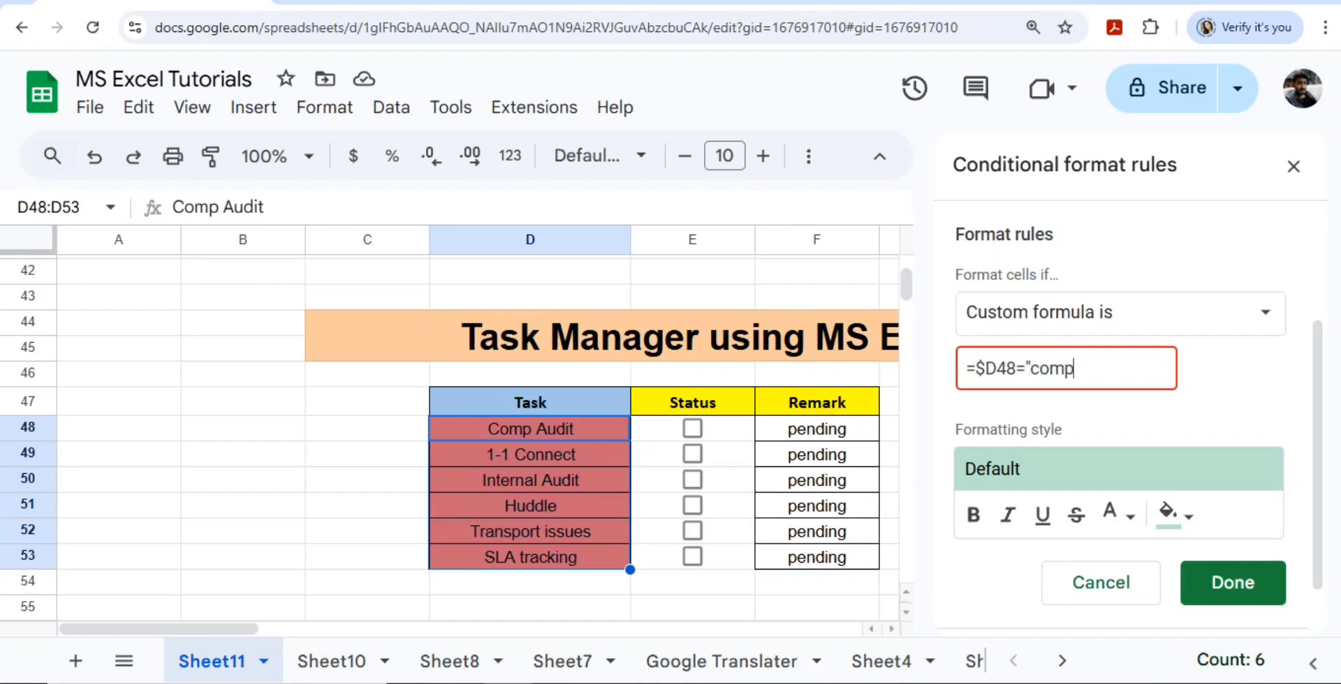
{"action": "type", "text": "leted\""}
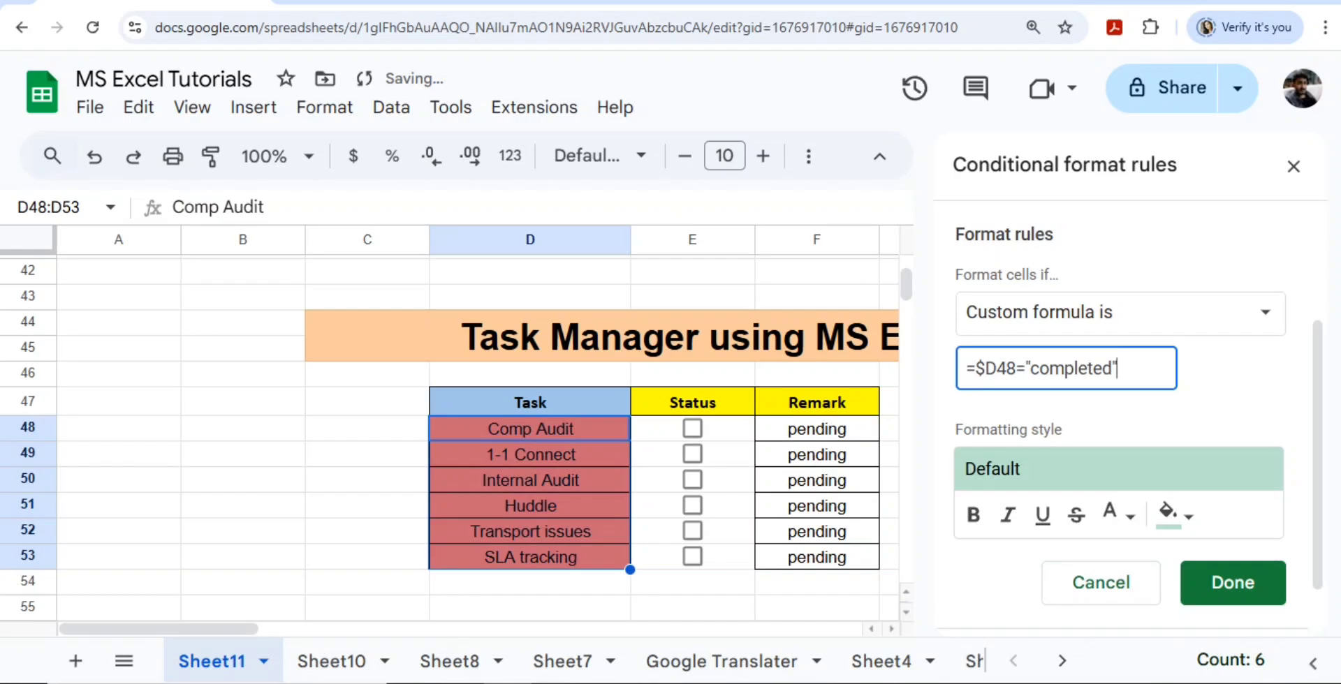
Correct the rule's formula to =$F48="completed" so it refers to the Remark column, and save the rule
{"action": "key", "text": "Left"}
{"action": "key", "text": "Left"}
{"action": "key", "text": "Left"}
{"action": "key", "text": "Left"}
{"action": "key", "text": "Left"}
{"action": "key", "text": "Left"}
{"action": "key", "text": "Left"}
{"action": "key", "text": "Left"}
{"action": "key", "text": "Left"}
{"action": "key", "text": "Left"}
{"action": "key", "text": "Left"}
{"action": "key", "text": "Left"}
{"action": "key", "text": "Left"}
{"action": "key", "text": "Left"}
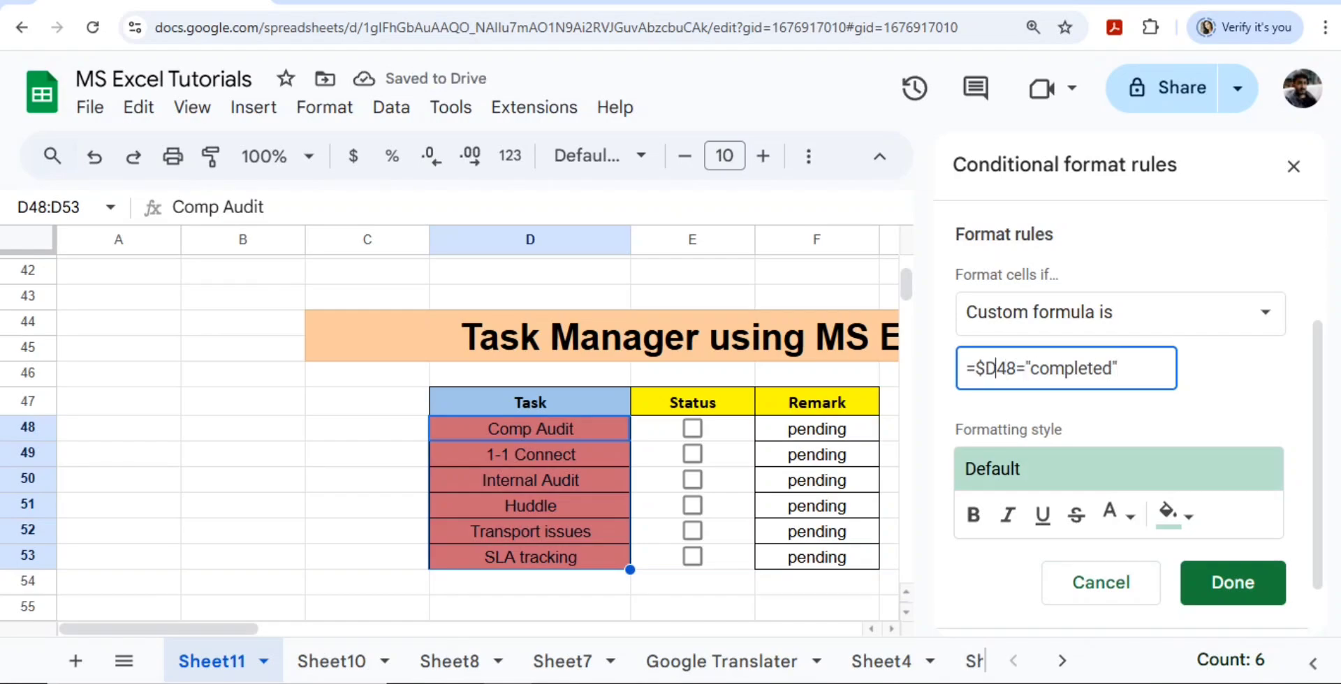
{"action": "key", "text": "BackSpace"}
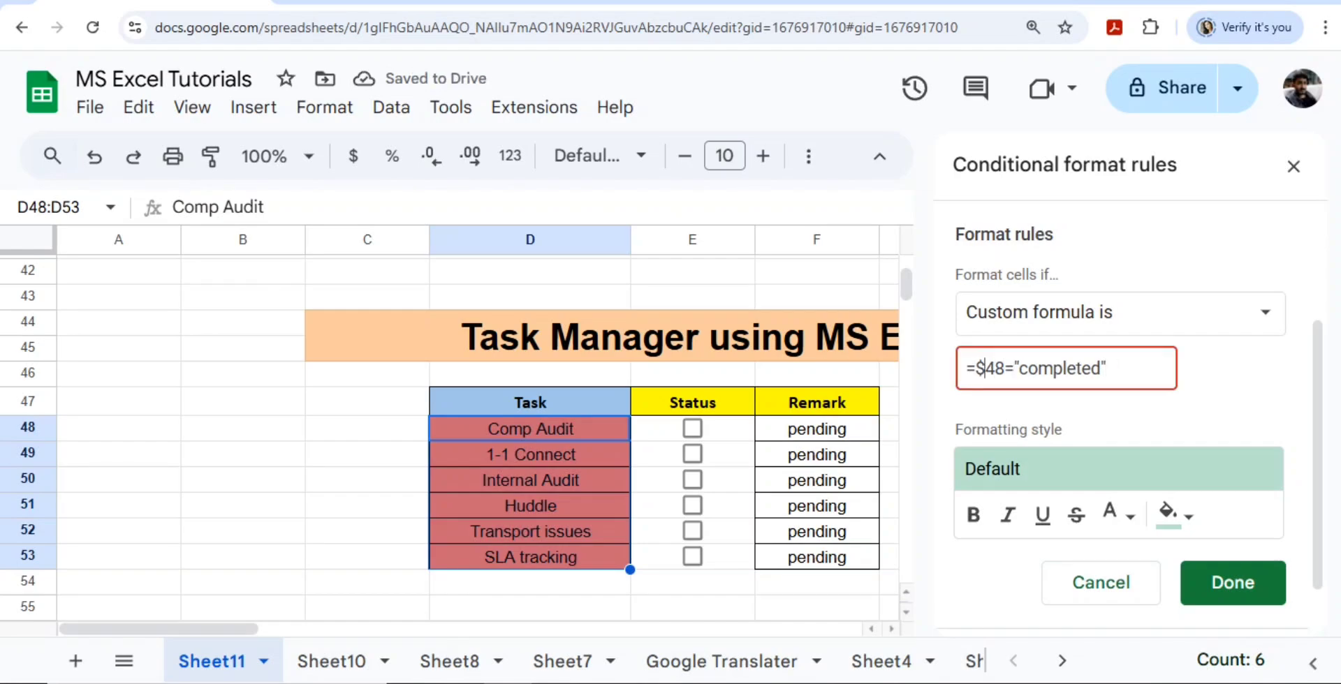
{"action": "type", "text": "F"}
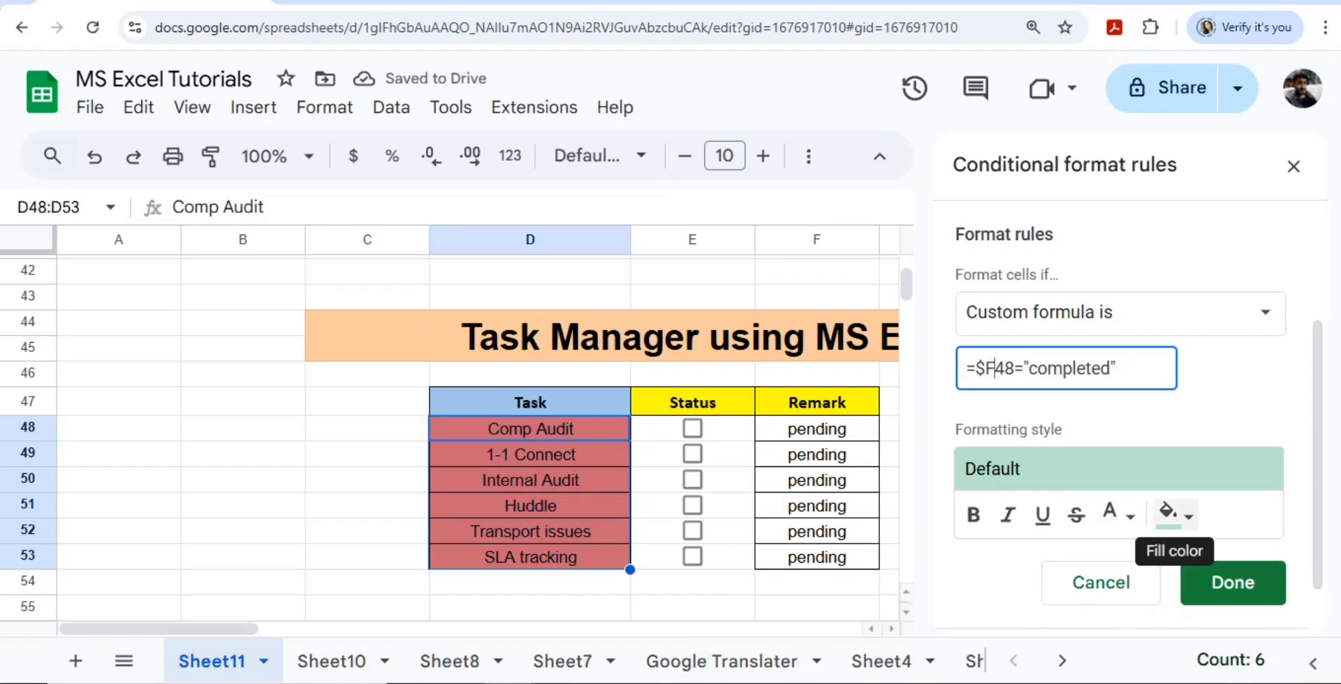
{"action": "left_click", "coordinate": [1233, 583]}
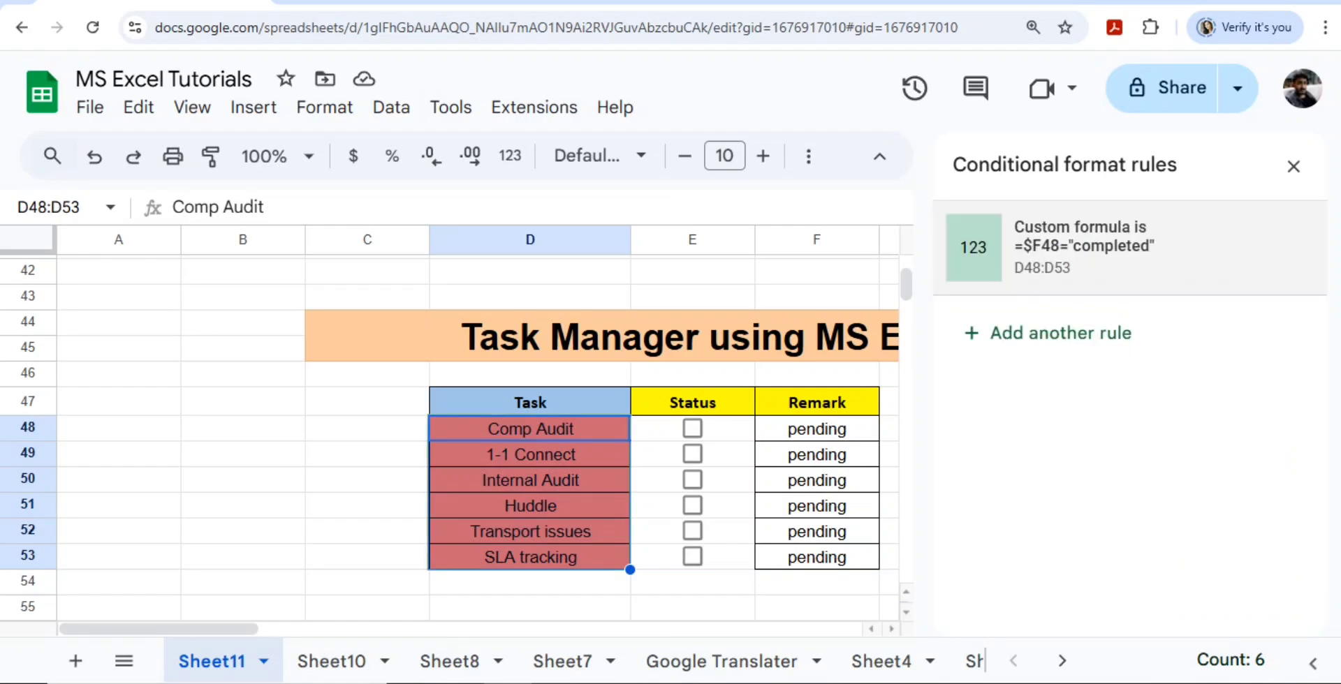
Test the rule by toggling the Comp Audit checkbox in E48 on and off
{"action": "left_click", "coordinate": [692, 428]}
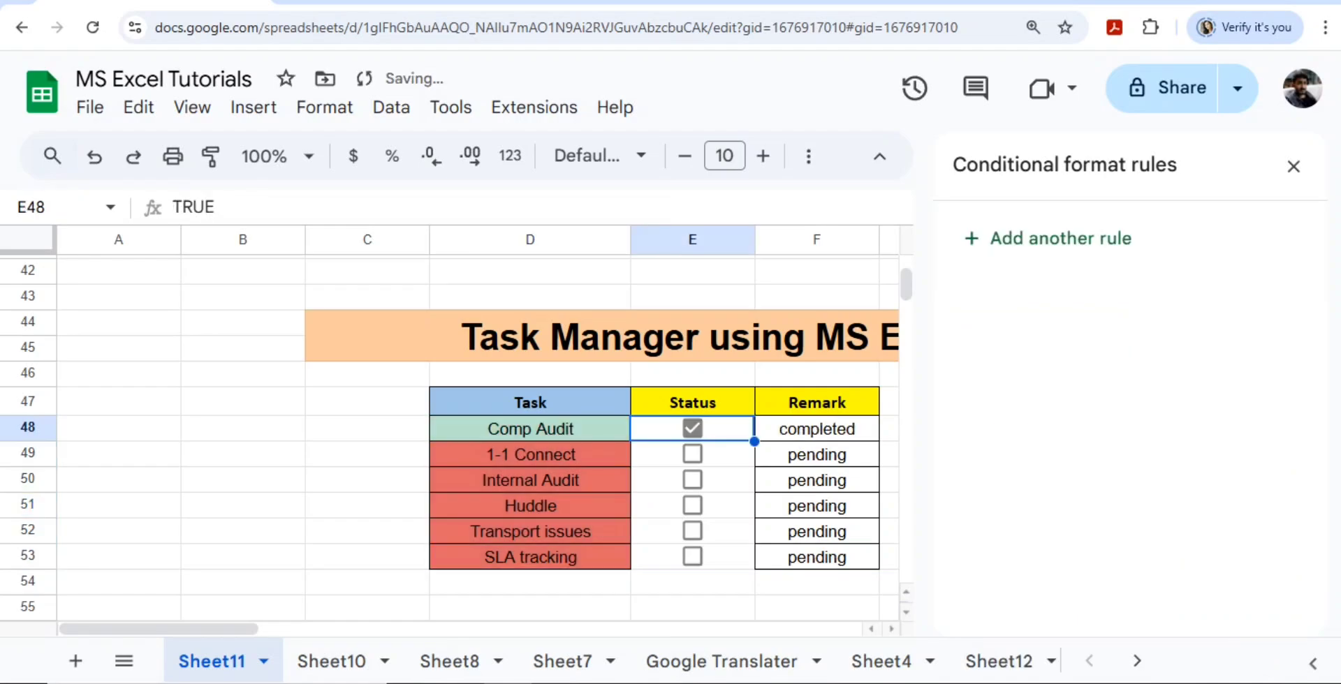
{"action": "left_click", "coordinate": [692, 429]}
{"action": "left_click", "coordinate": [692, 429]}
{"action": "key", "text": "space"}
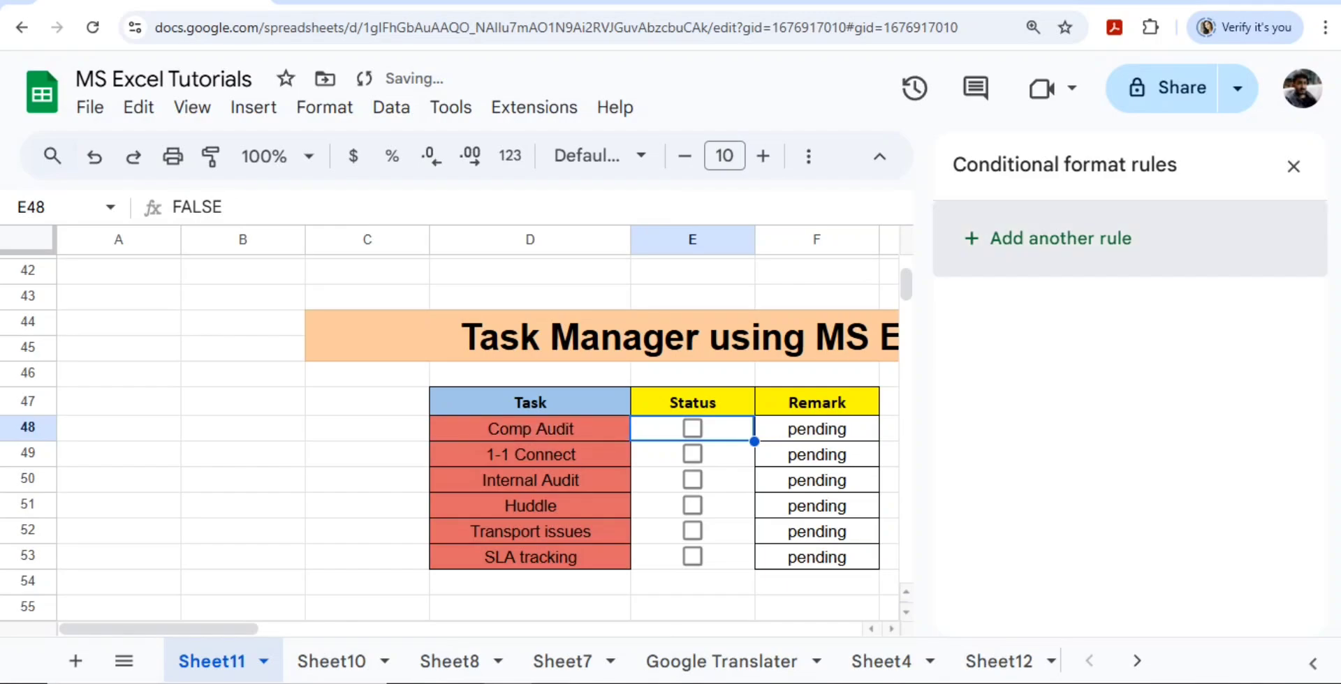
Add a default "Is not empty" conditional formatting rule to E48 and close the rules pane
{"action": "left_click", "coordinate": [1036, 238]}
{"action": "left_click", "coordinate": [530, 429]}
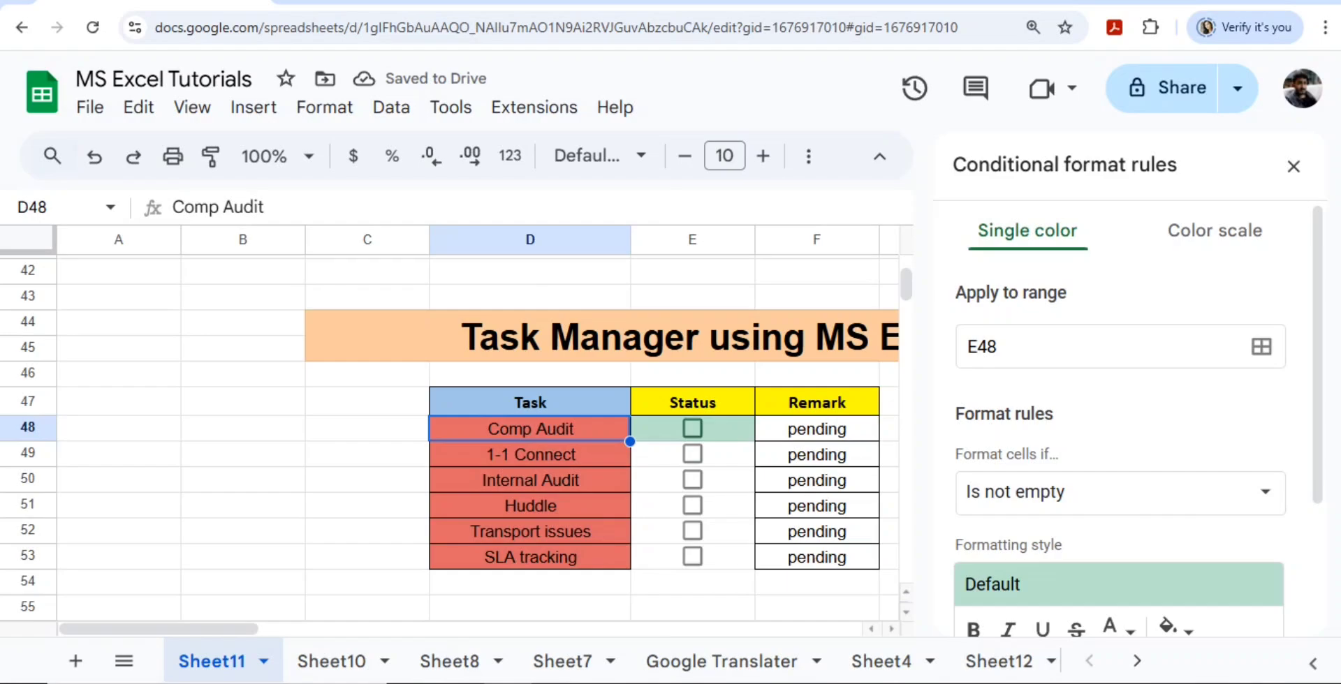
{"action": "left_click", "coordinate": [1294, 166]}
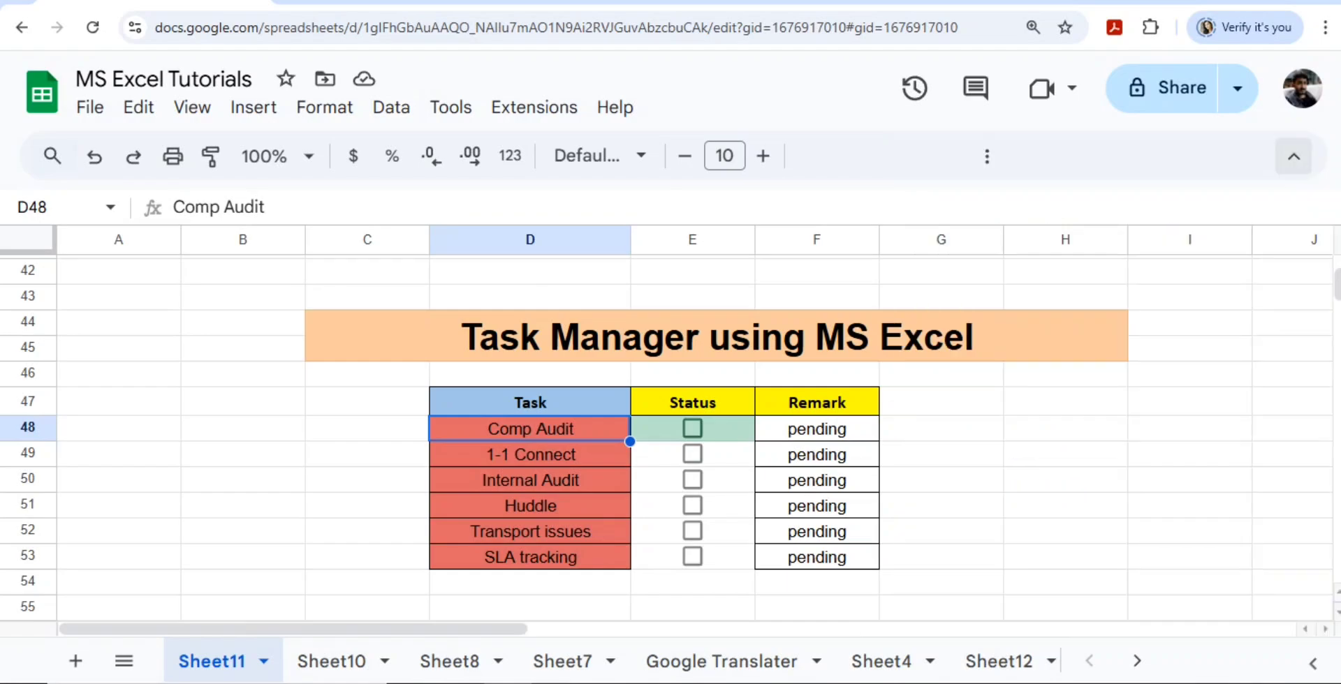
Edit the custom formula rule for D48:D53 to use a light green fill with strikethrough text, and save it
{"action": "key", "text": "shift+Down"}
{"action": "key", "text": "shift+Down"}
{"action": "key", "text": "shift+Down"}
{"action": "key", "text": "shift+Down"}
{"action": "key", "text": "shift+Down"}
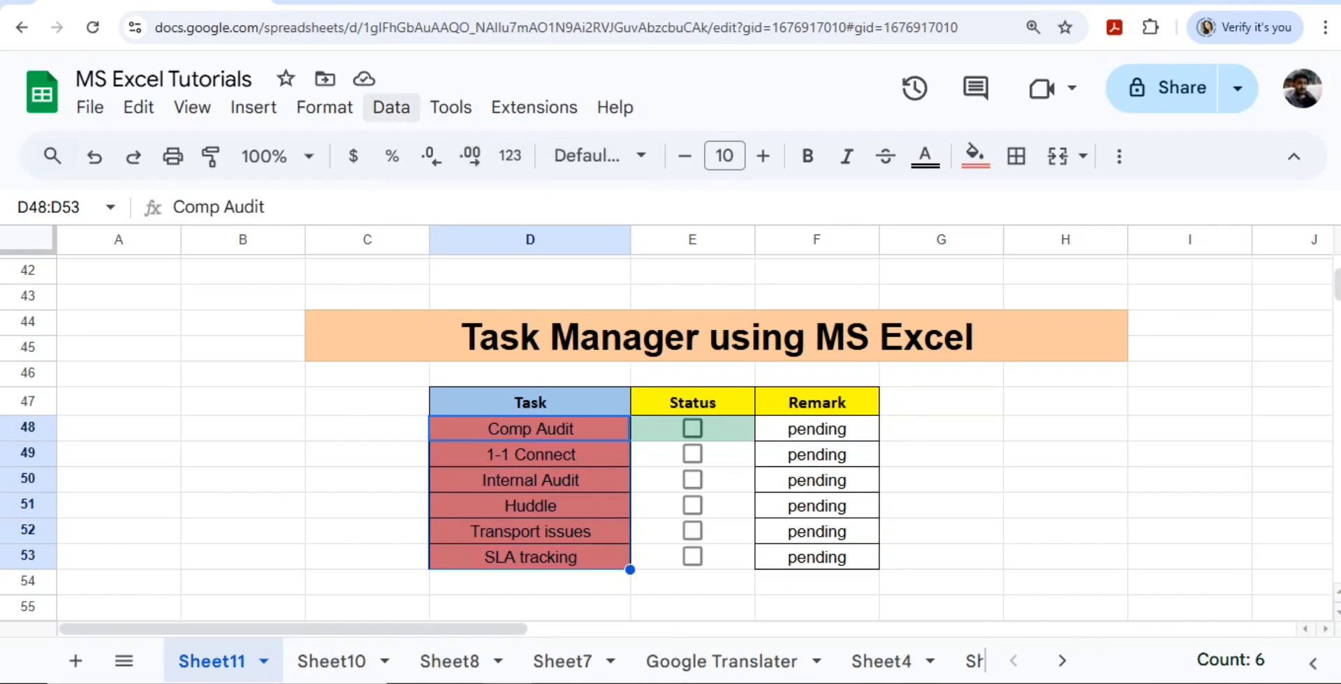
{"action": "left_click", "coordinate": [324, 107]}
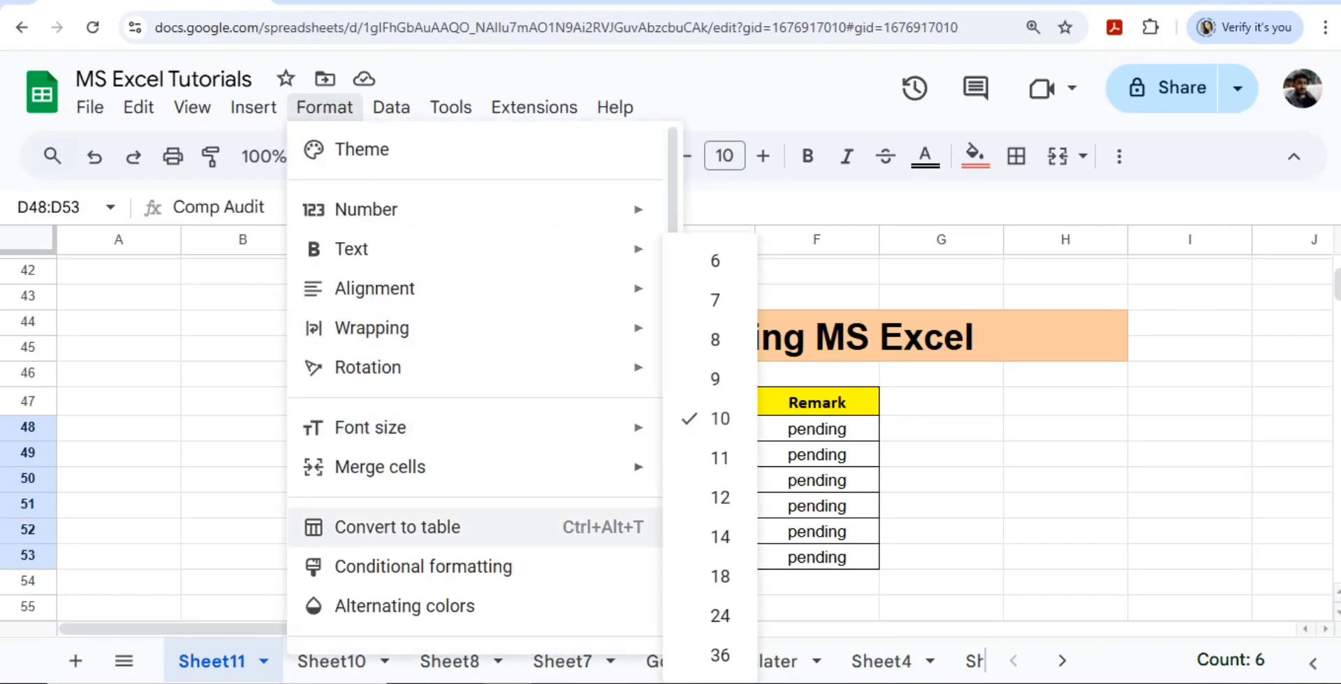
{"action": "left_click", "coordinate": [423, 566]}
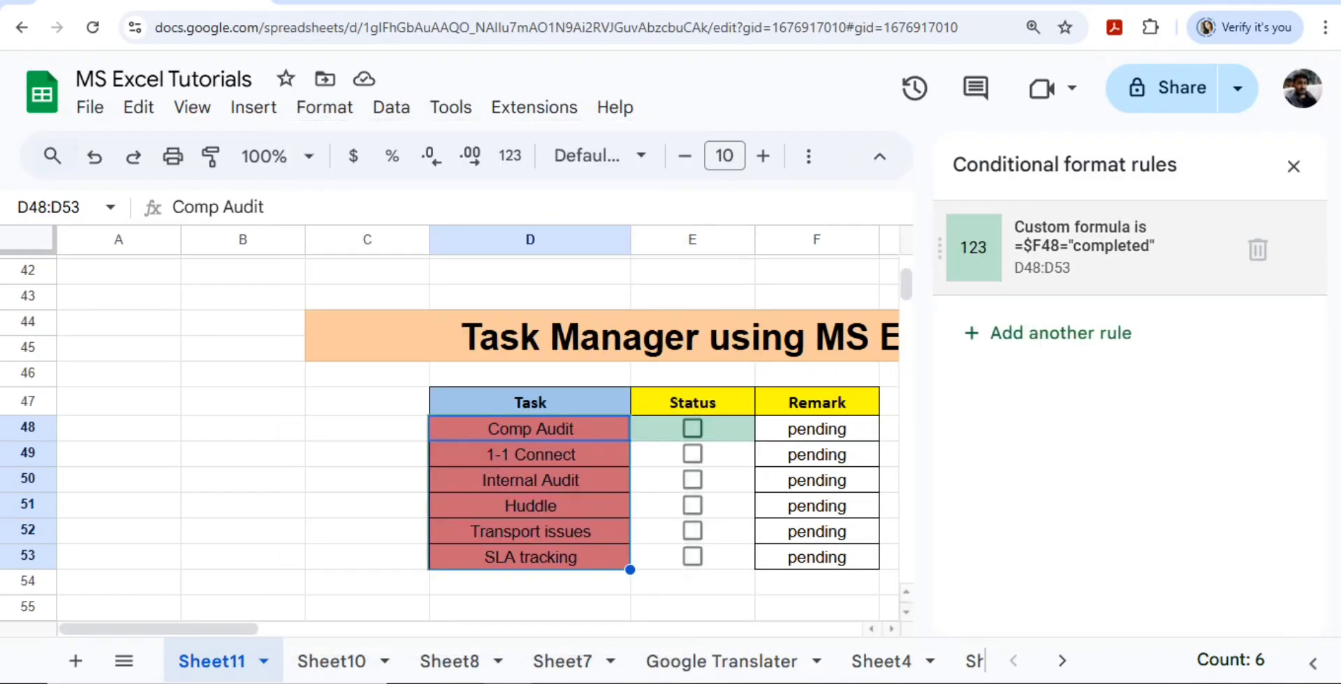
{"action": "left_click", "coordinate": [1139, 247]}
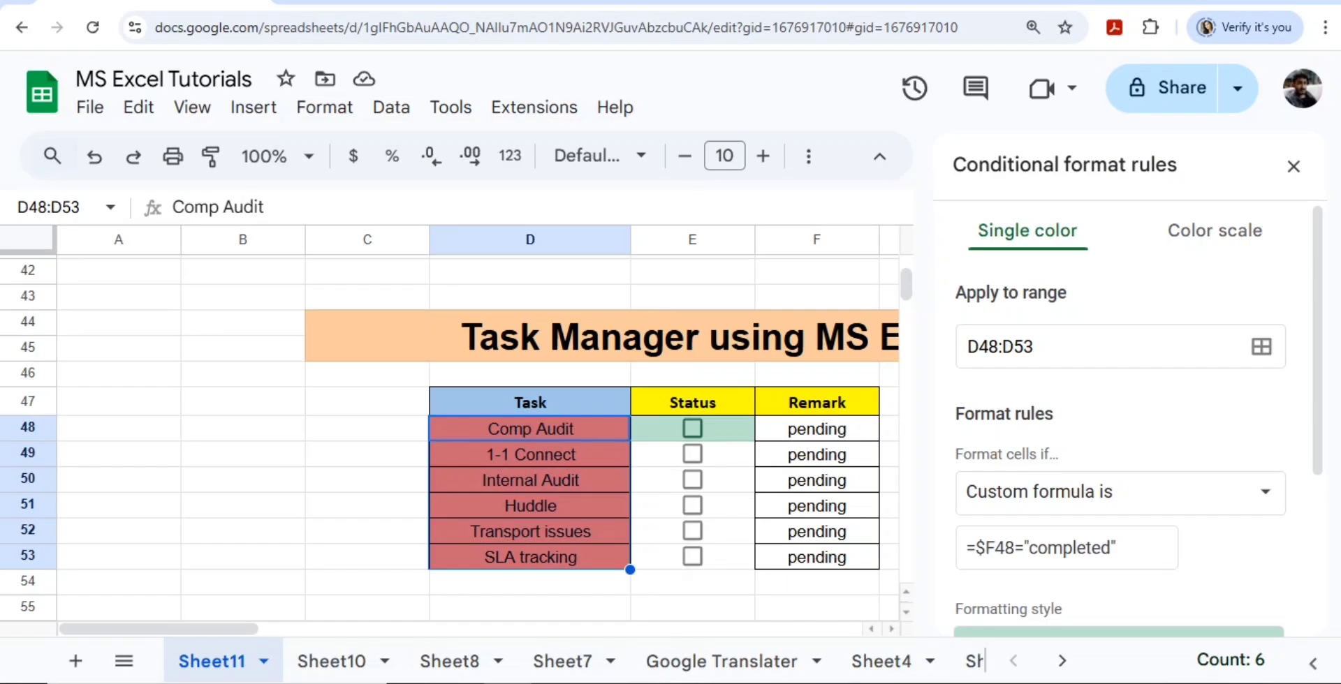
{"action": "scroll", "coordinate": [1117, 419], "scroll_direction": "down", "scroll_amount": 4}
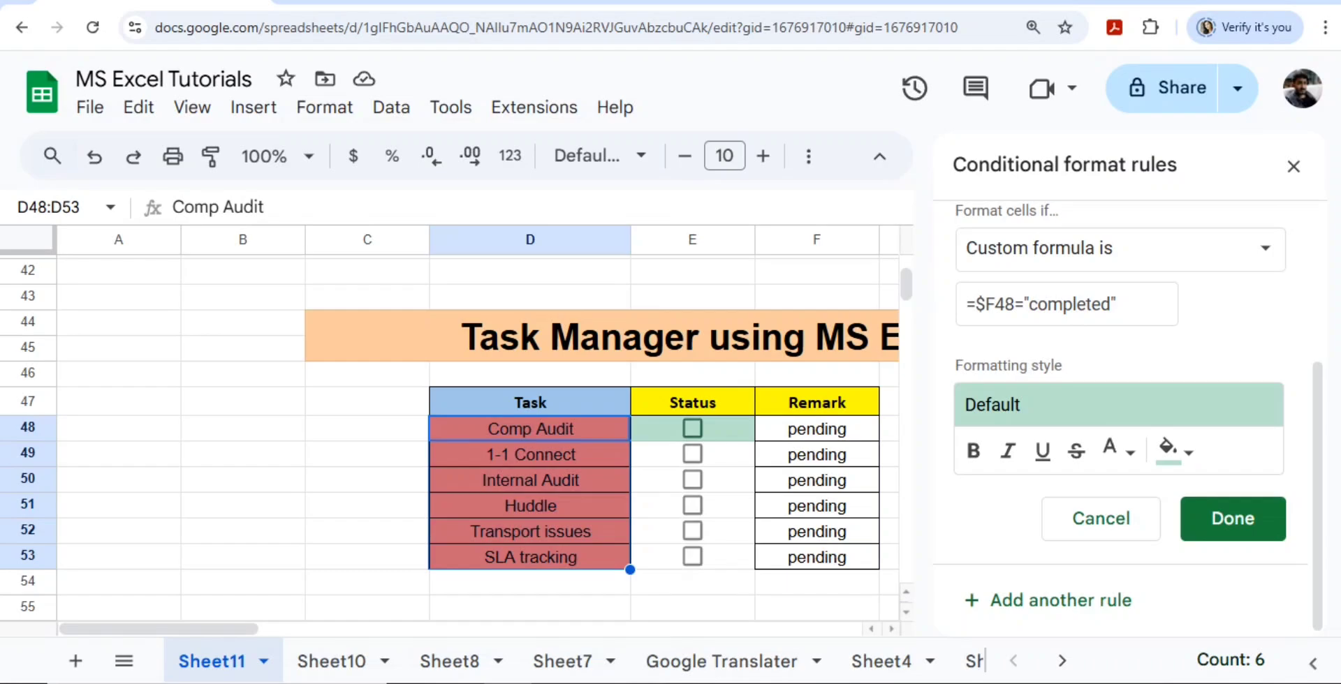
{"action": "left_click", "coordinate": [1176, 451]}
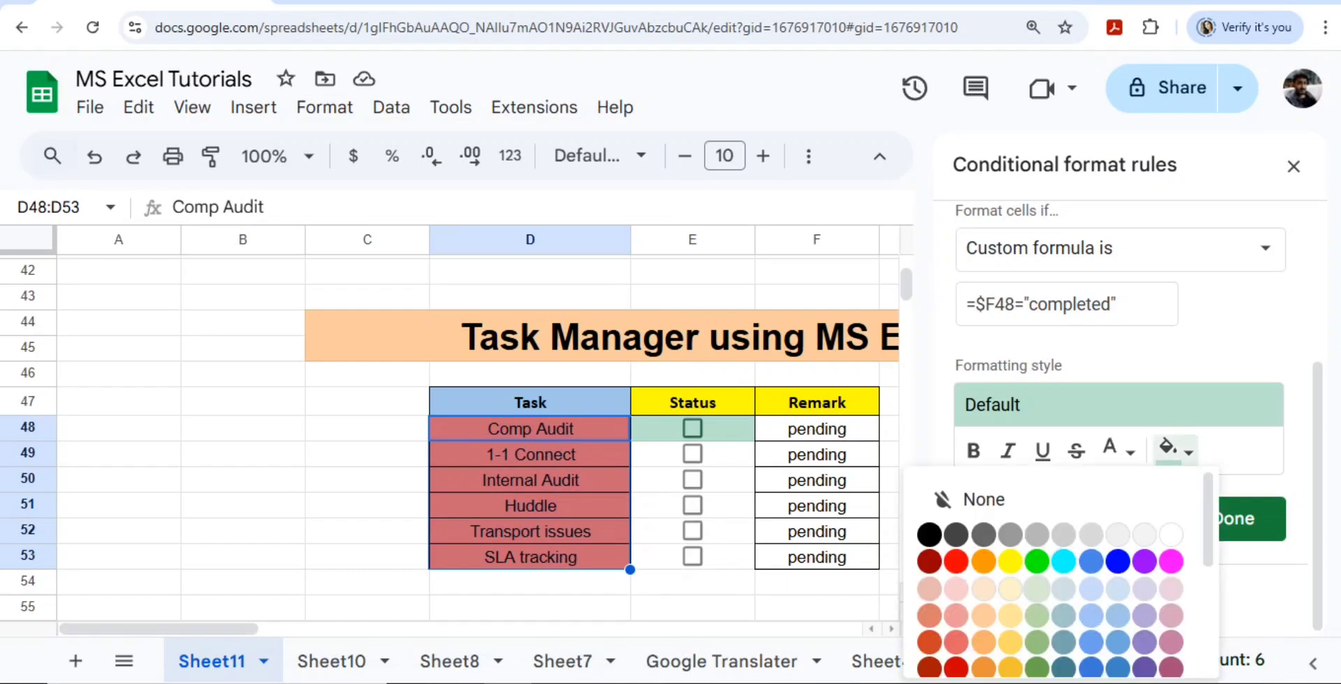
{"action": "left_click", "coordinate": [1038, 615]}
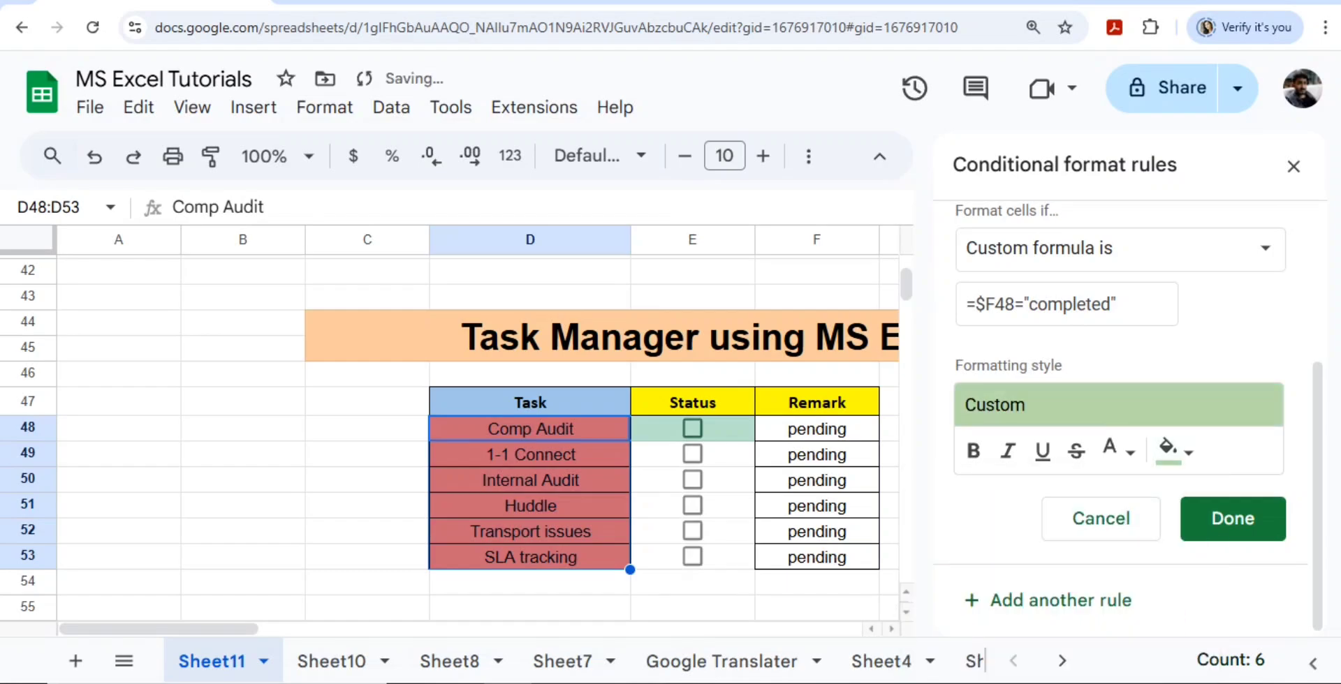
{"action": "left_click", "coordinate": [1076, 450]}
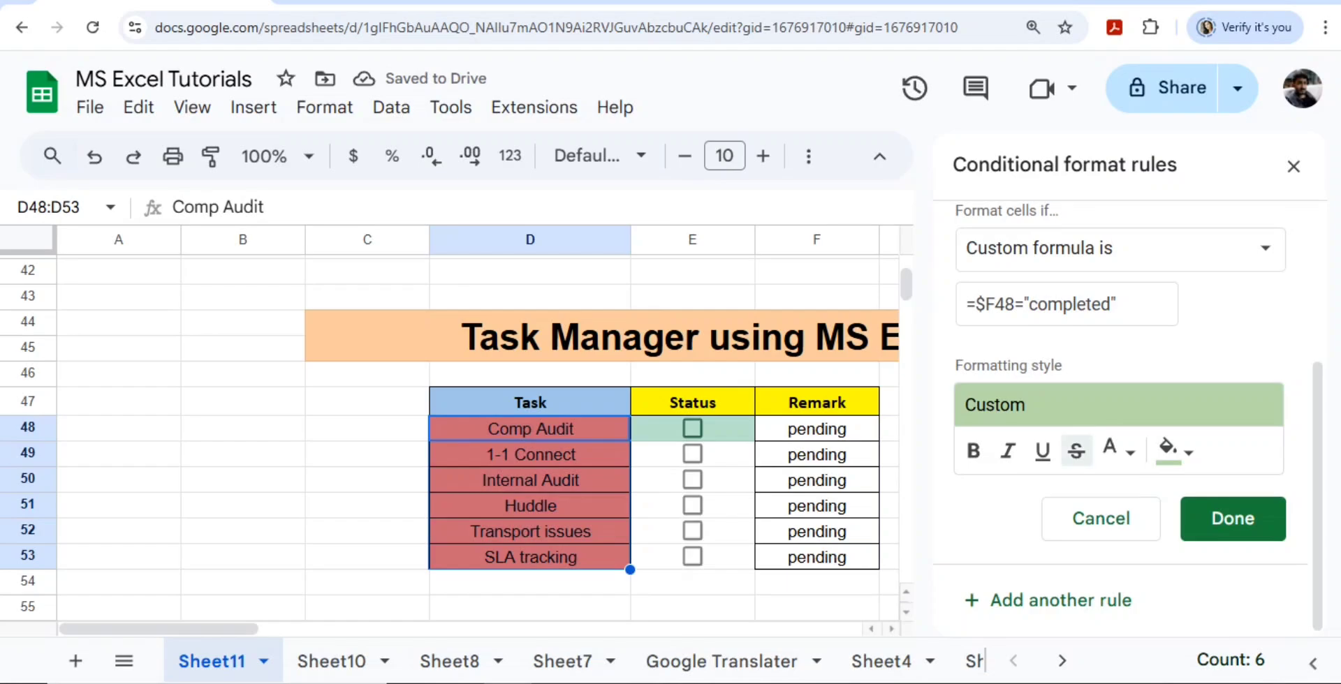
{"action": "left_click", "coordinate": [1232, 518]}
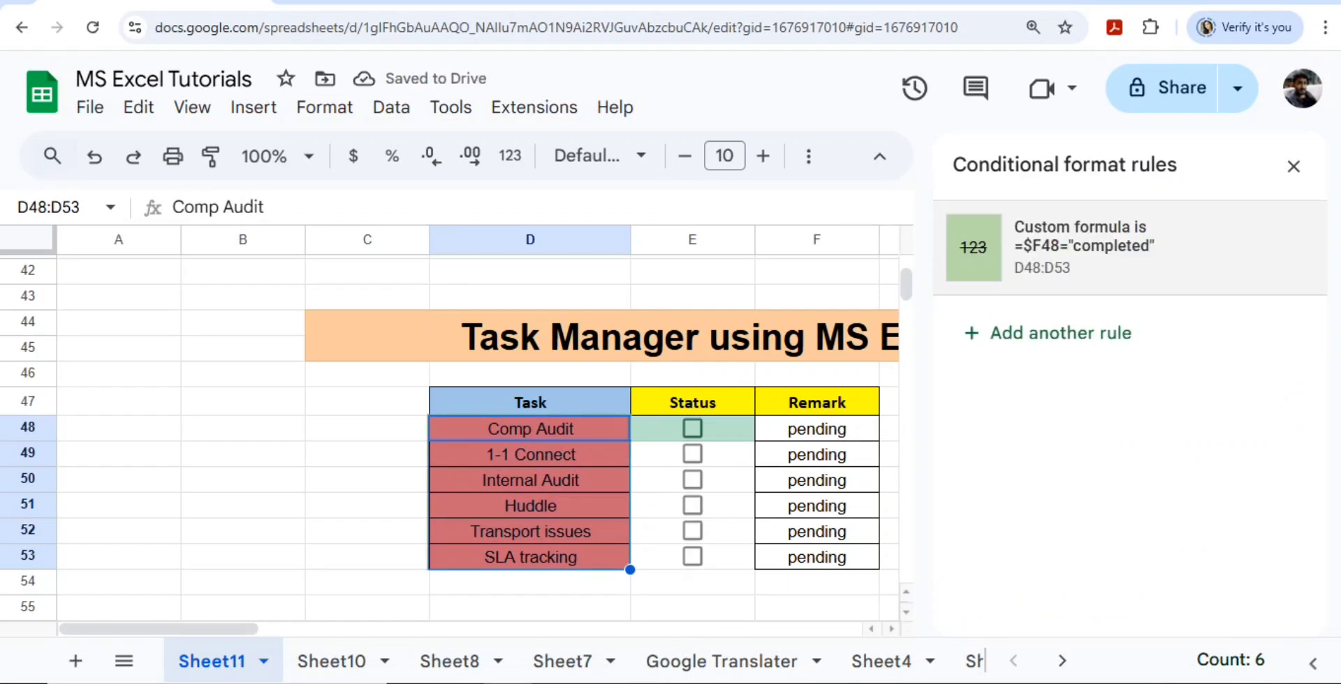
Tick the Status checkboxes of all six tasks in E48:E53 to test the completed formatting
{"action": "left_click", "coordinate": [692, 480]}
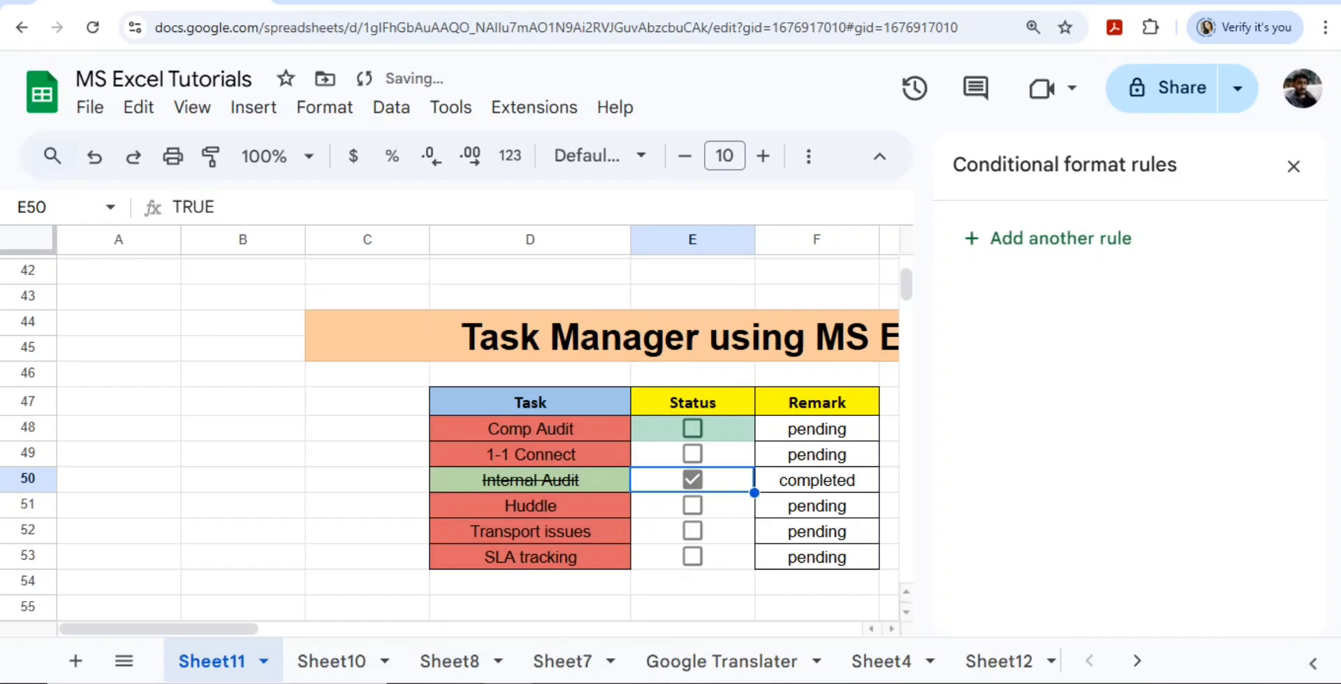
{"action": "left_click", "coordinate": [692, 455]}
{"action": "left_click", "coordinate": [693, 429]}
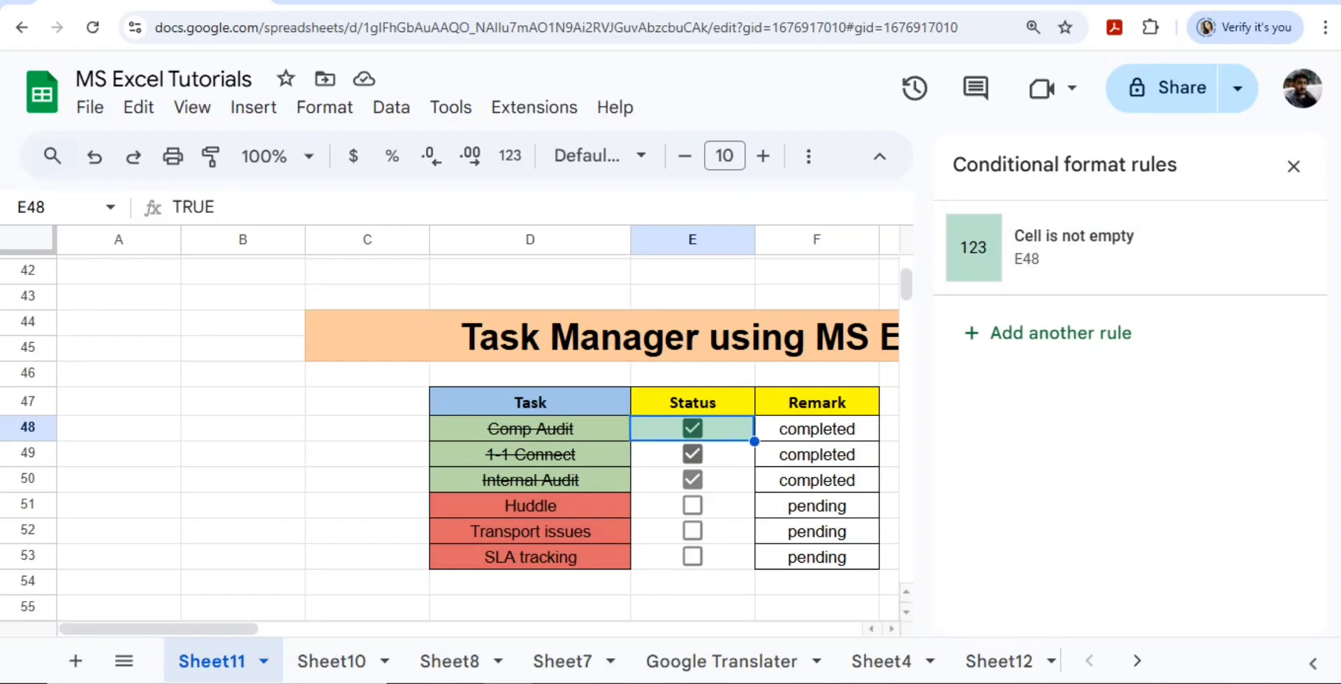
{"action": "left_click", "coordinate": [692, 531]}
{"action": "left_click", "coordinate": [692, 557]}
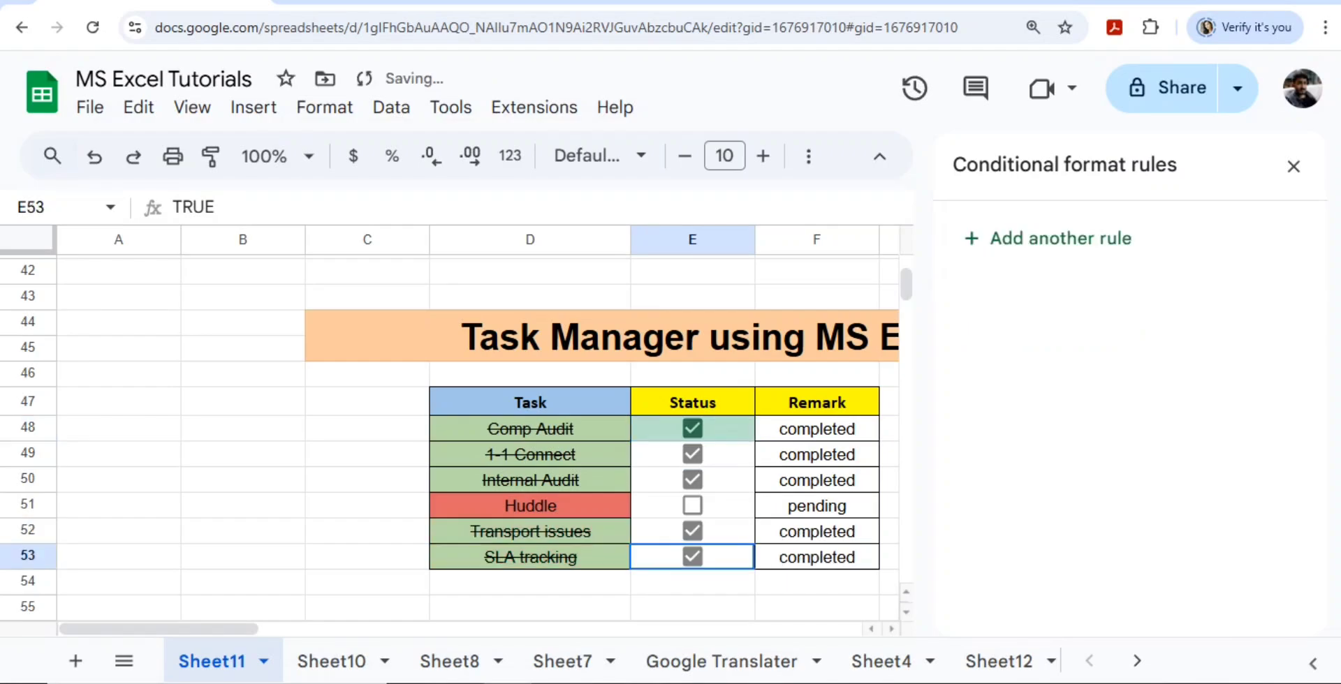
{"action": "left_click", "coordinate": [692, 506]}
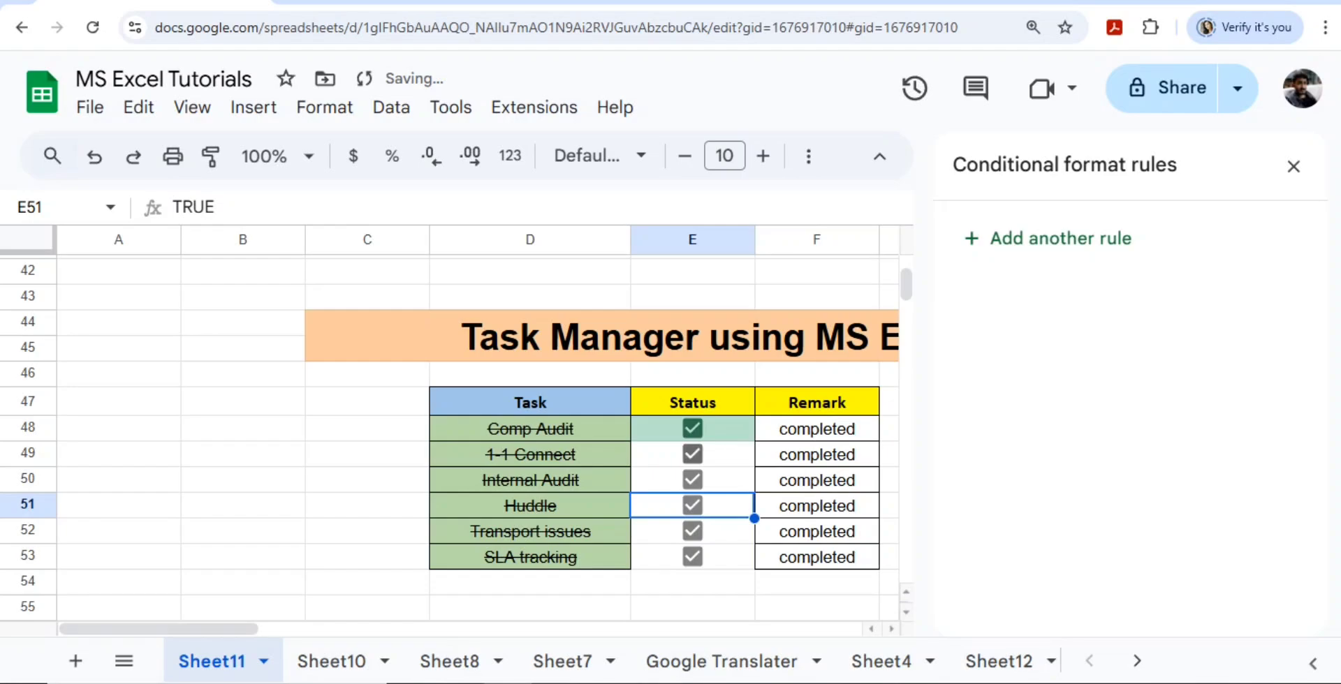
Untick the Status checkboxes for Comp Audit, Internal Audit, Huddle and 1-1 Connect
{"action": "left_click", "coordinate": [692, 428]}
{"action": "left_click", "coordinate": [692, 480]}
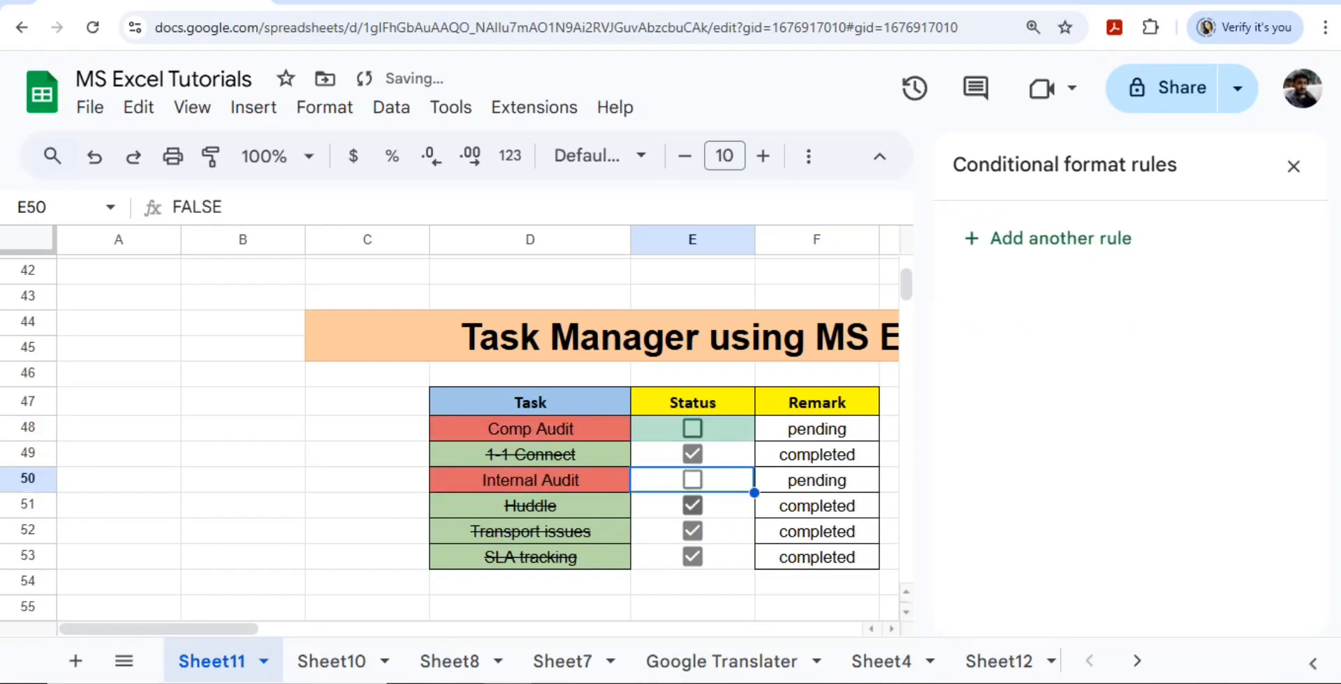
{"action": "left_click", "coordinate": [692, 506]}
{"action": "left_click", "coordinate": [692, 531]}
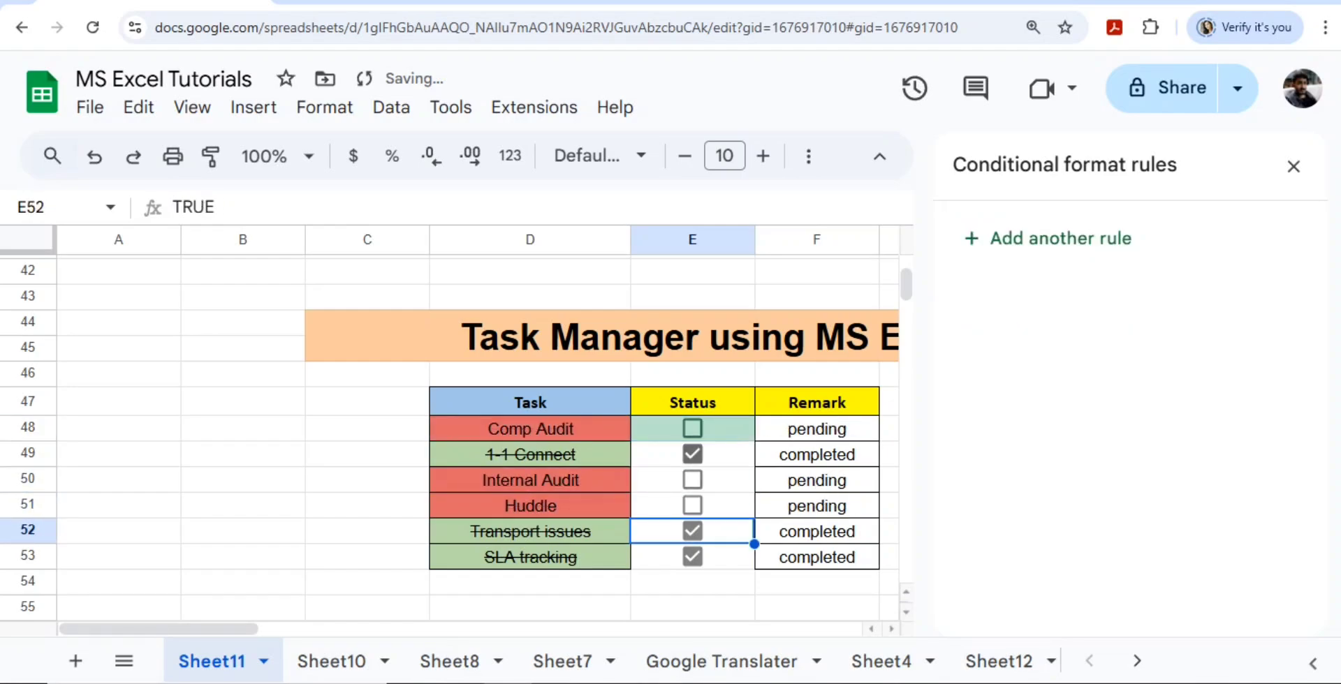
{"action": "left_click", "coordinate": [692, 454]}
Edit the custom formula rule for D48:D53 to use italic text instead of strikethrough, and save it
{"action": "left_click_drag", "start_coordinate": [530, 428], "coordinate": [530, 557]}
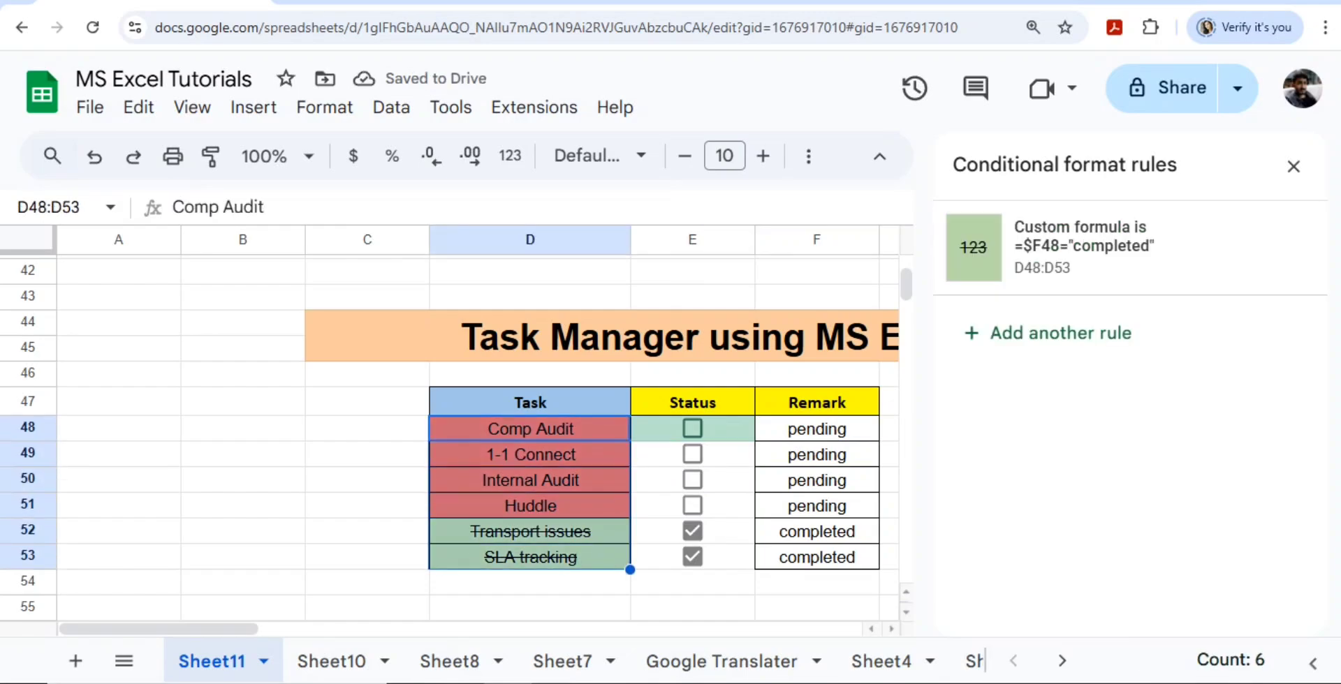
{"action": "left_click", "coordinate": [1090, 248]}
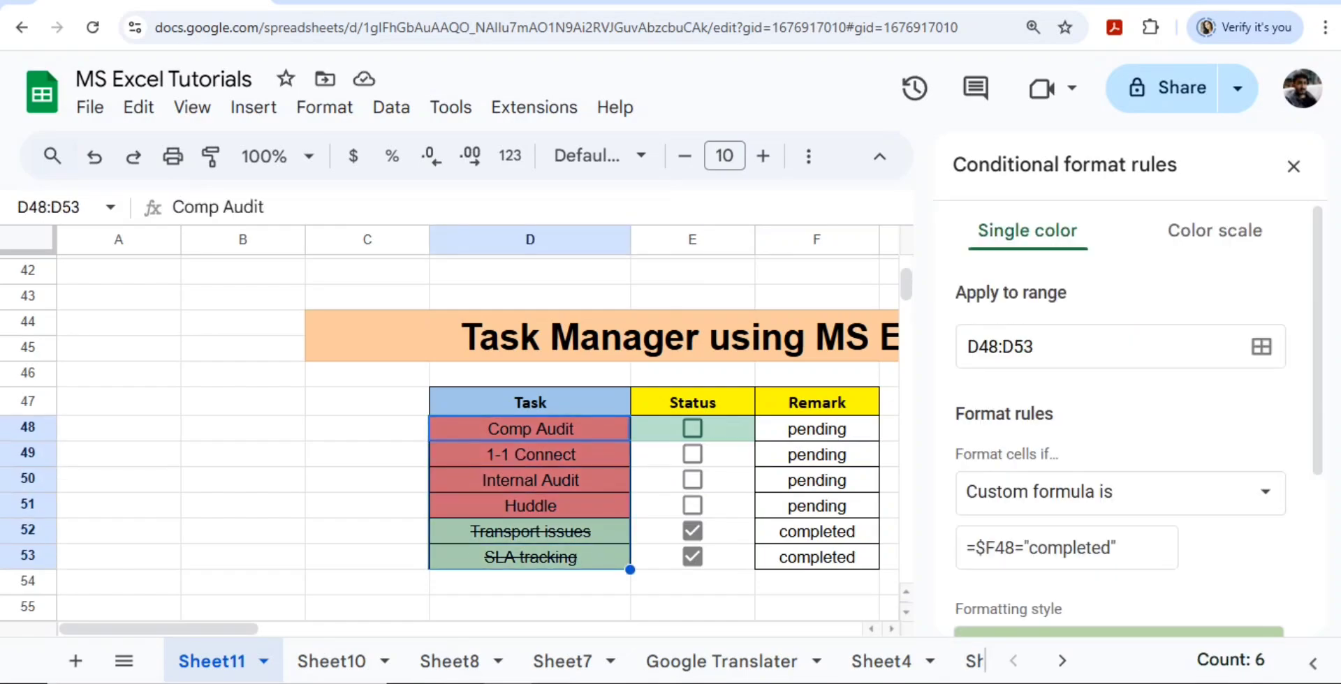
{"action": "scroll", "coordinate": [1130, 419], "scroll_direction": "down", "scroll_amount": 3}
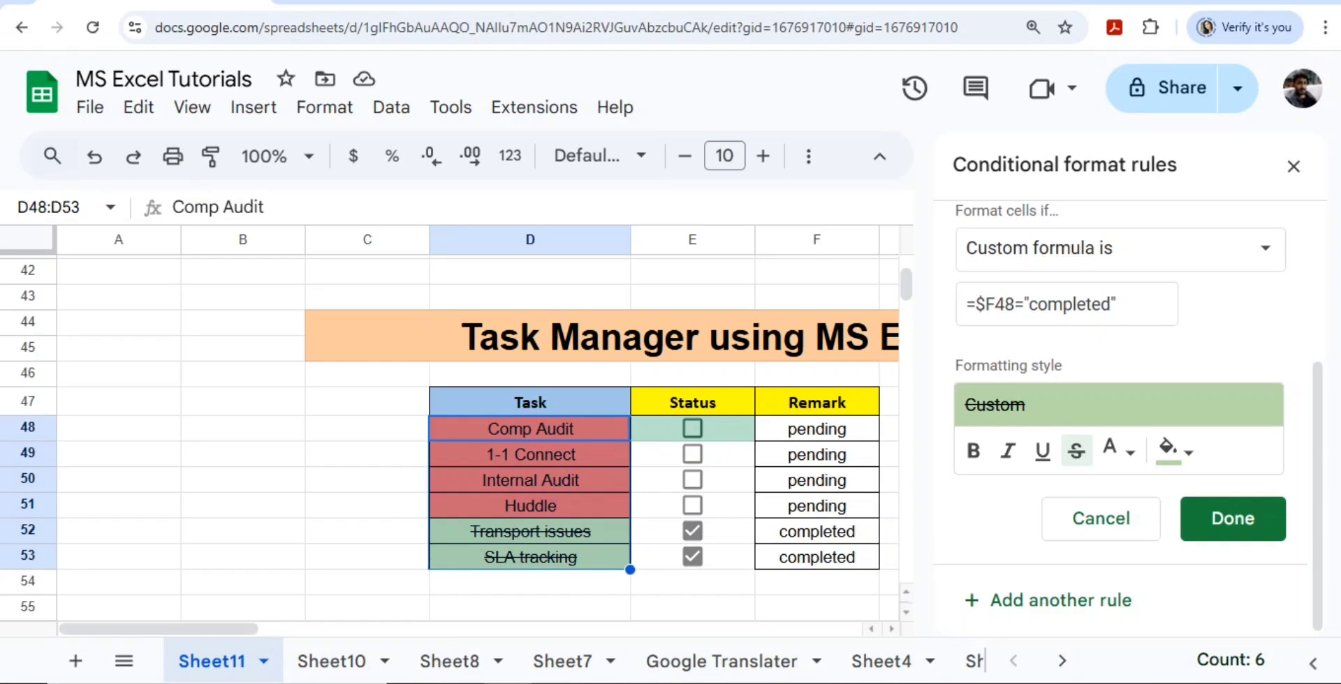
{"action": "left_click", "coordinate": [816, 455]}
{"action": "left_click", "coordinate": [816, 480]}
{"action": "left_click", "coordinate": [816, 507]}
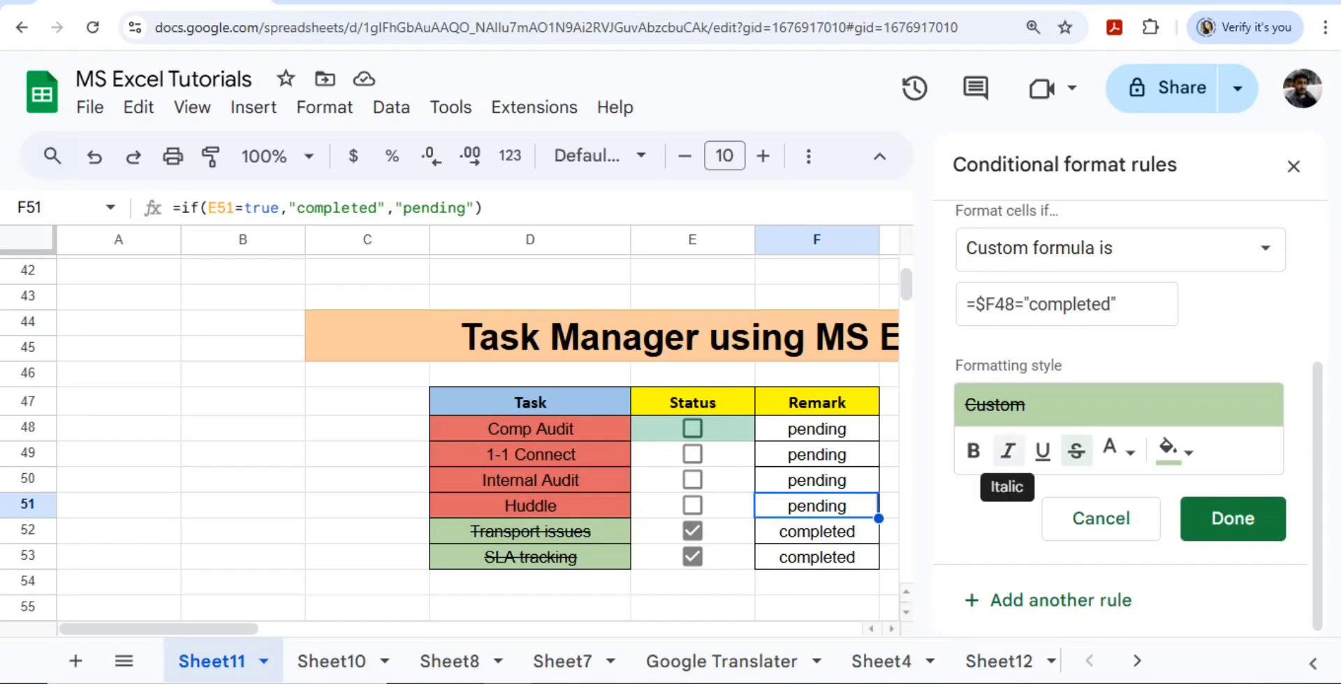
{"action": "left_click", "coordinate": [1007, 450]}
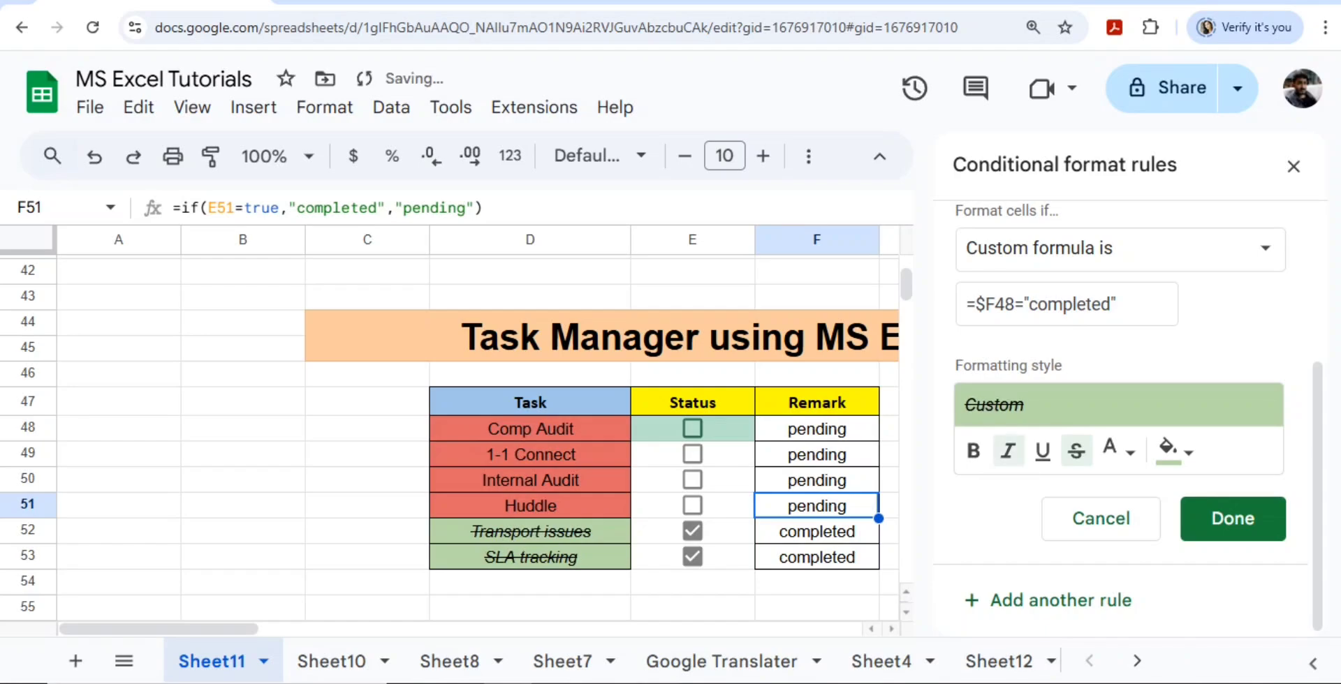
{"action": "left_click", "coordinate": [1077, 450]}
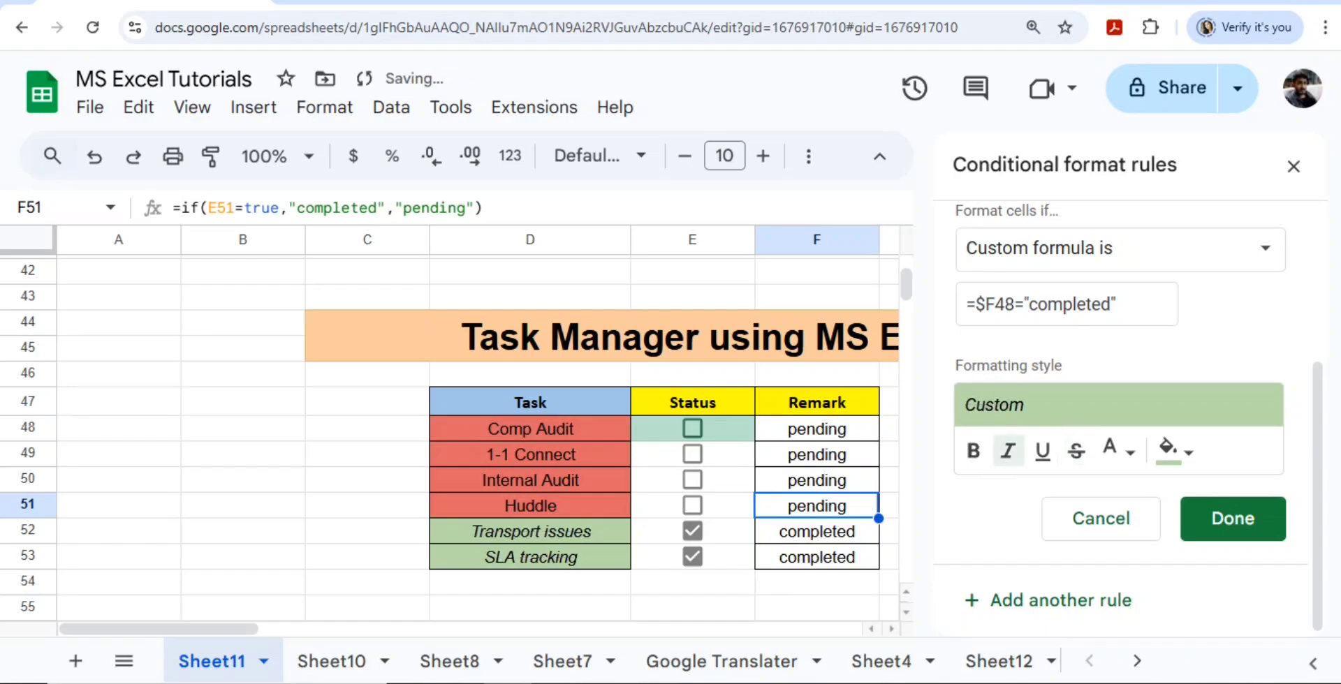
{"action": "left_click", "coordinate": [1233, 519]}
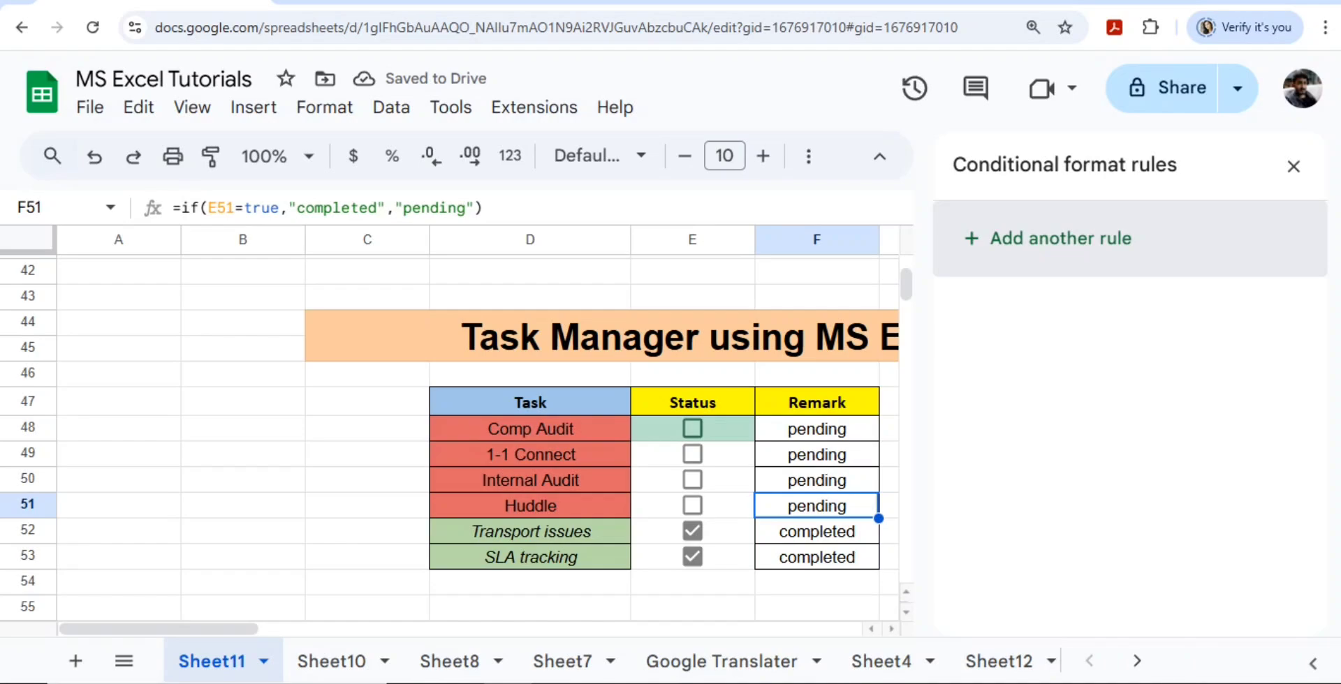
Tick the Comp Audit Status checkbox in E48 and toggle it off and on again to test the italic formatting
{"action": "left_click", "coordinate": [693, 429]}
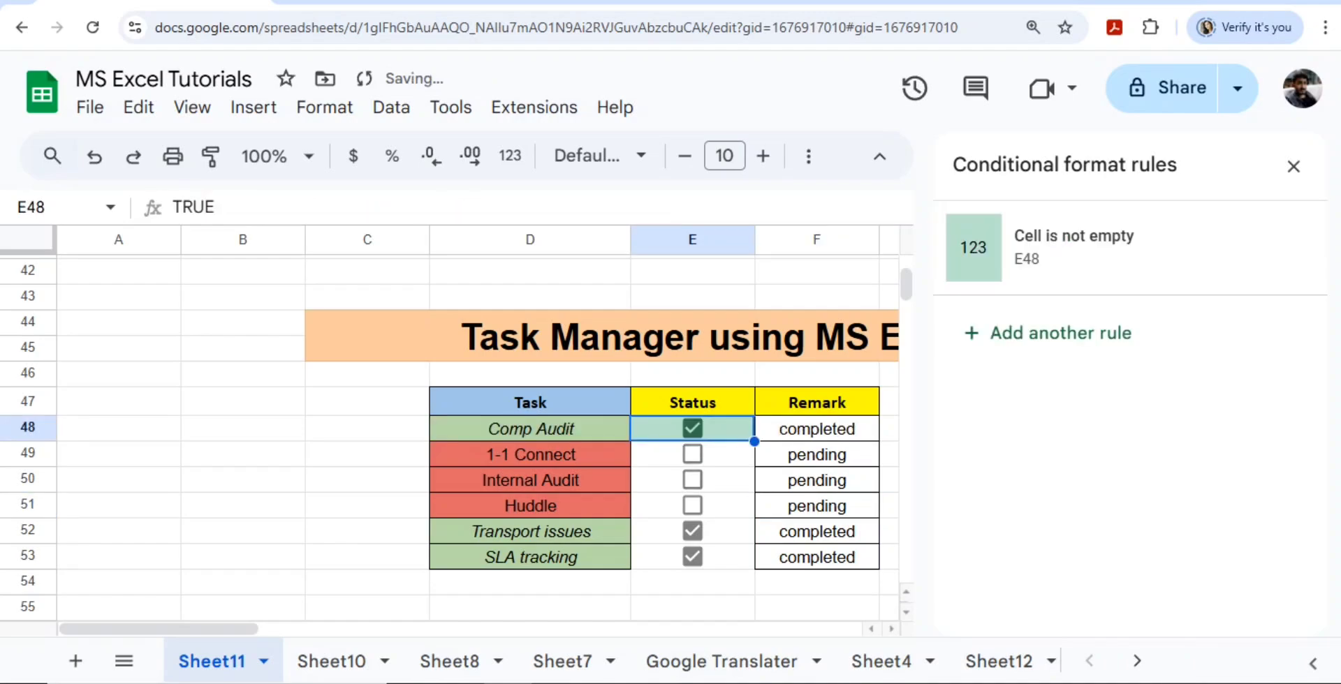
{"action": "key", "text": "space"}
{"action": "key", "text": "space"}
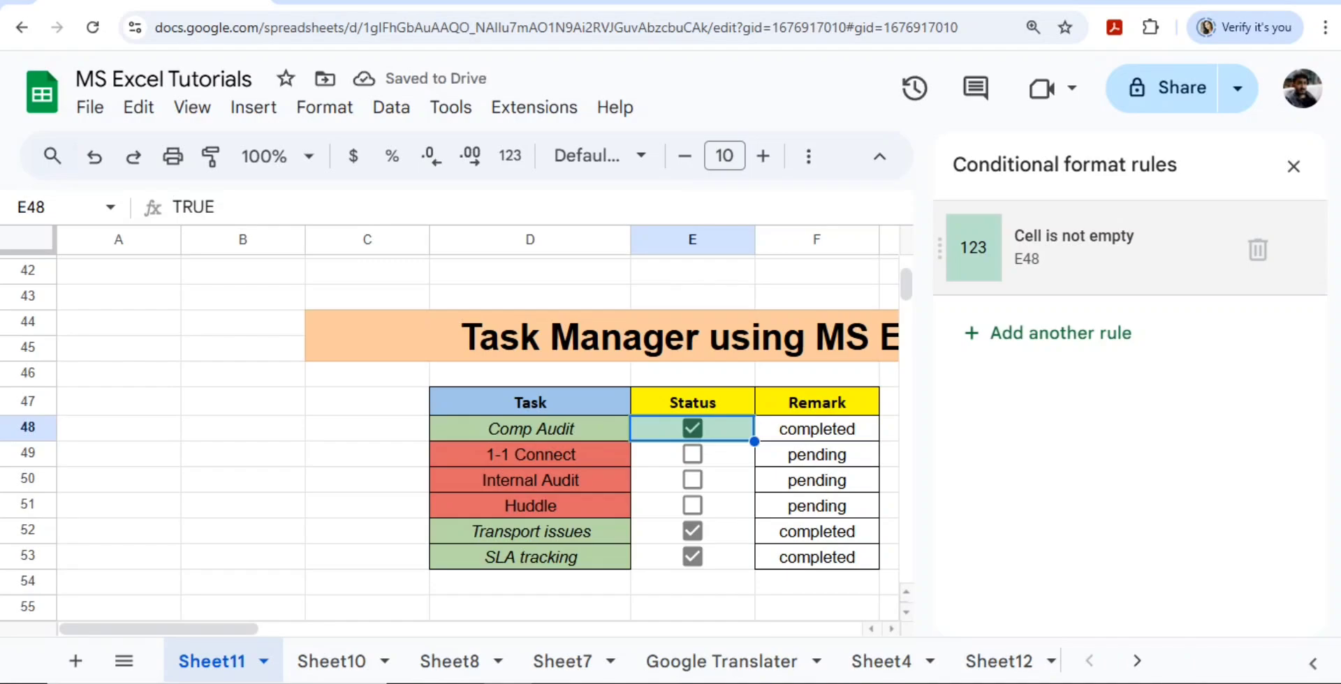
Open the "Is not empty" rule on E48 for editing and add underline to its formatting style
{"action": "left_click", "coordinate": [1076, 248]}
{"action": "scroll", "coordinate": [1118, 489], "scroll_direction": "down", "scroll_amount": 3}
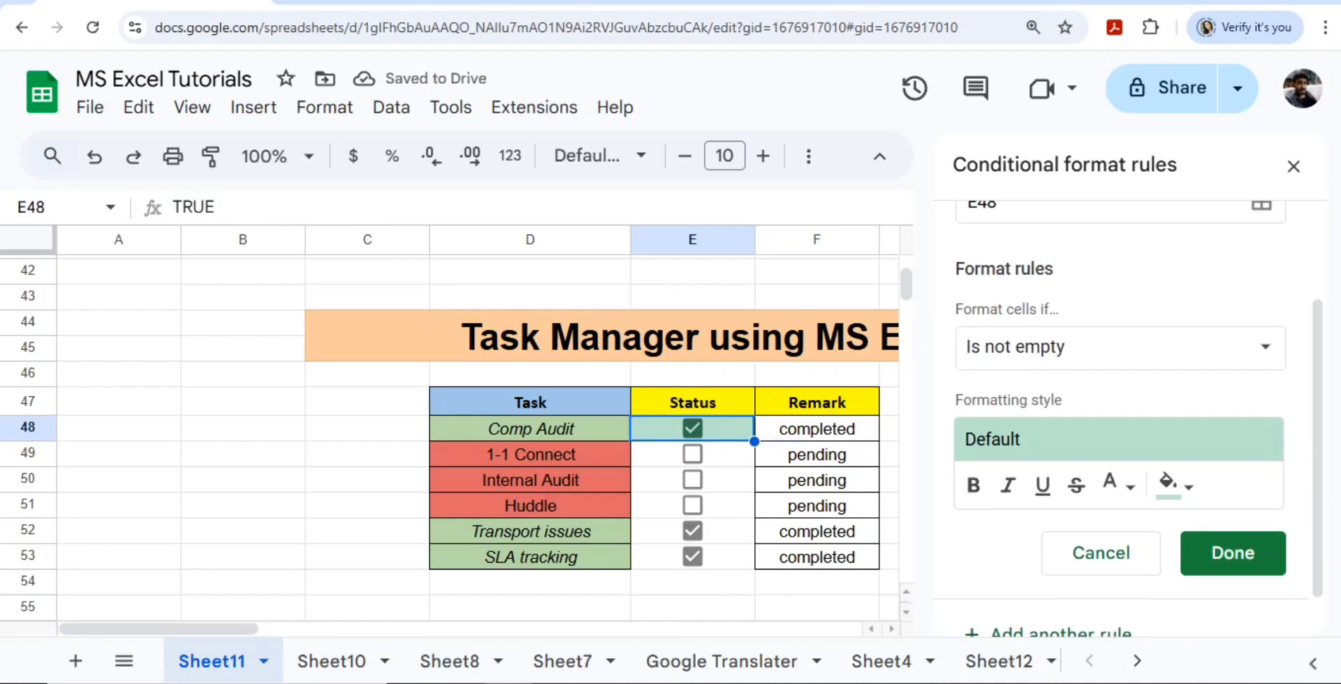
{"action": "left_click", "coordinate": [1042, 451]}
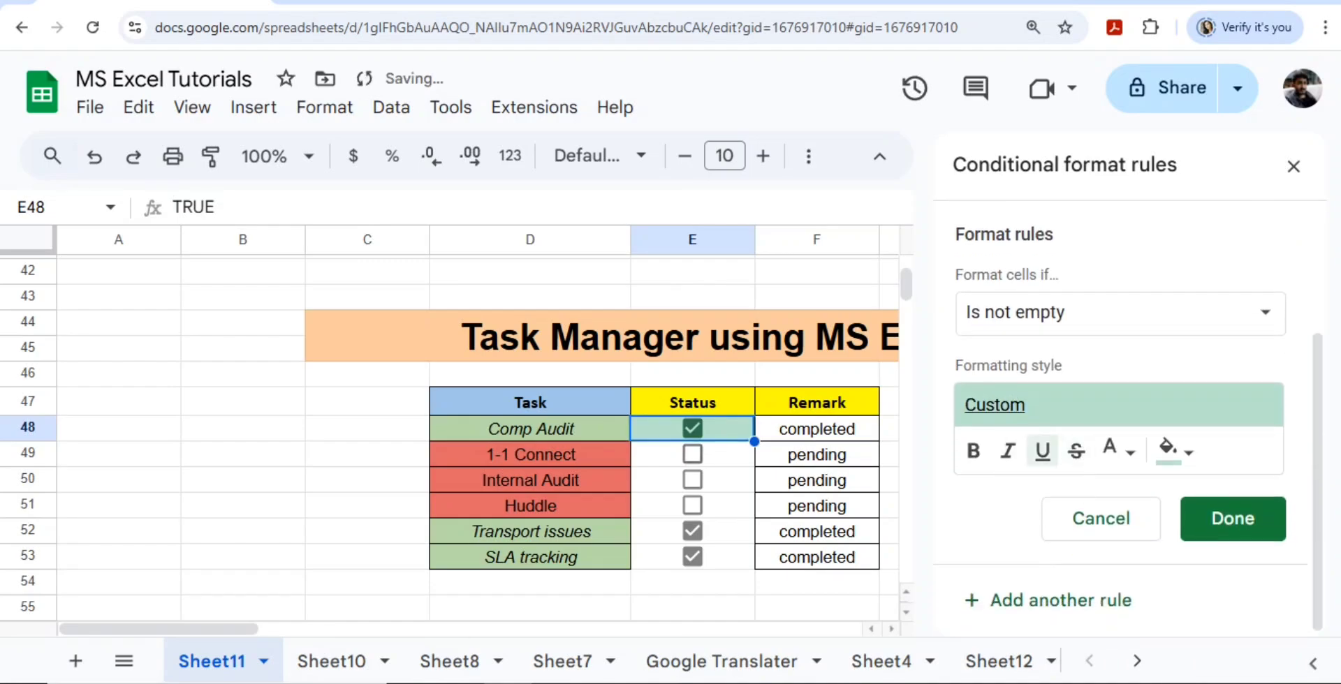
Tick the 1-1 Connect Status checkbox, and untick and re-tick Comp Audit to test the underline formatting
{"action": "left_click", "coordinate": [692, 454]}
{"action": "left_click", "coordinate": [692, 429]}
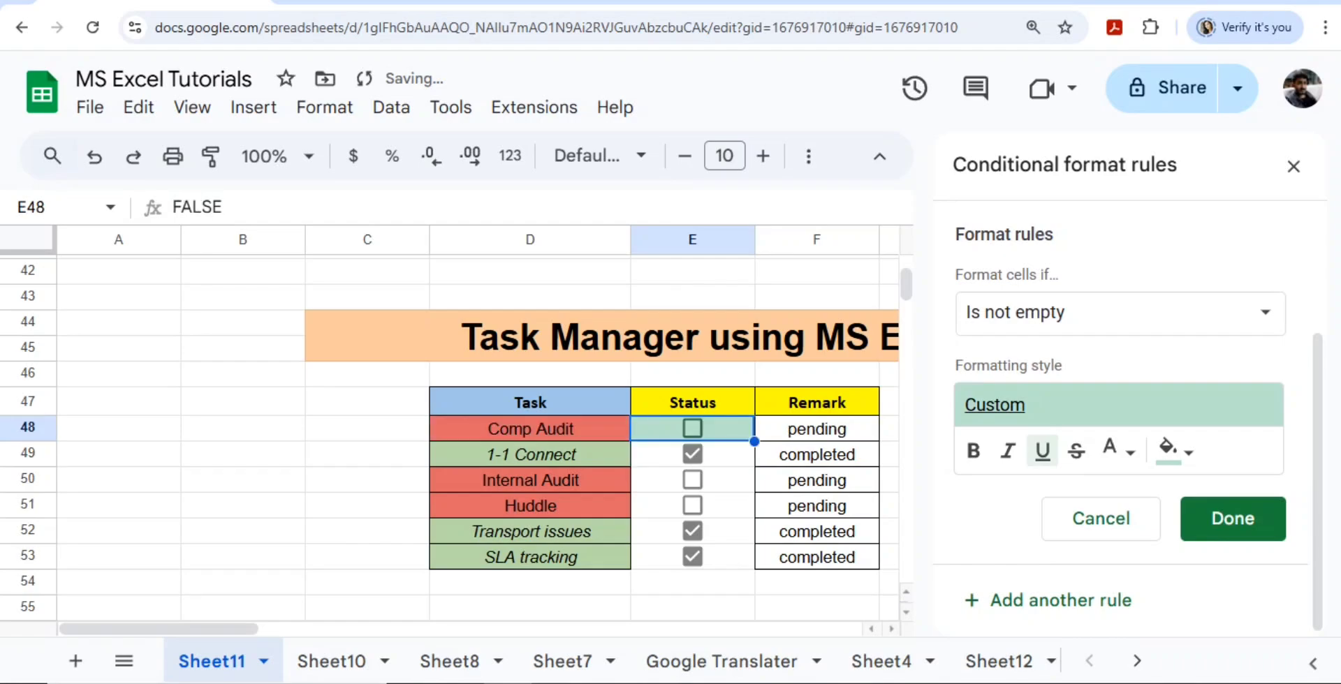
{"action": "left_click", "coordinate": [692, 429]}
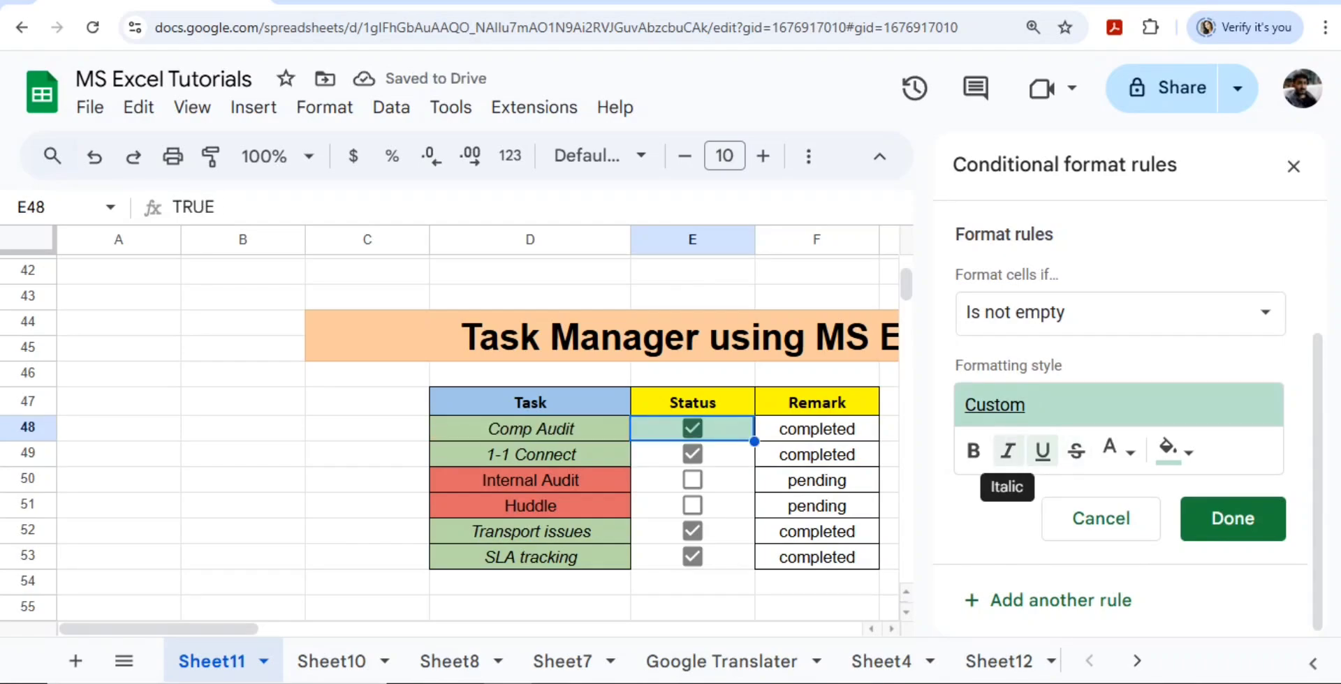
Add italic and bold to the E48 rule's formatting style, and untick the 1-1 Connect checkbox in E49
{"action": "left_click", "coordinate": [1008, 450]}
{"action": "left_click", "coordinate": [973, 451]}
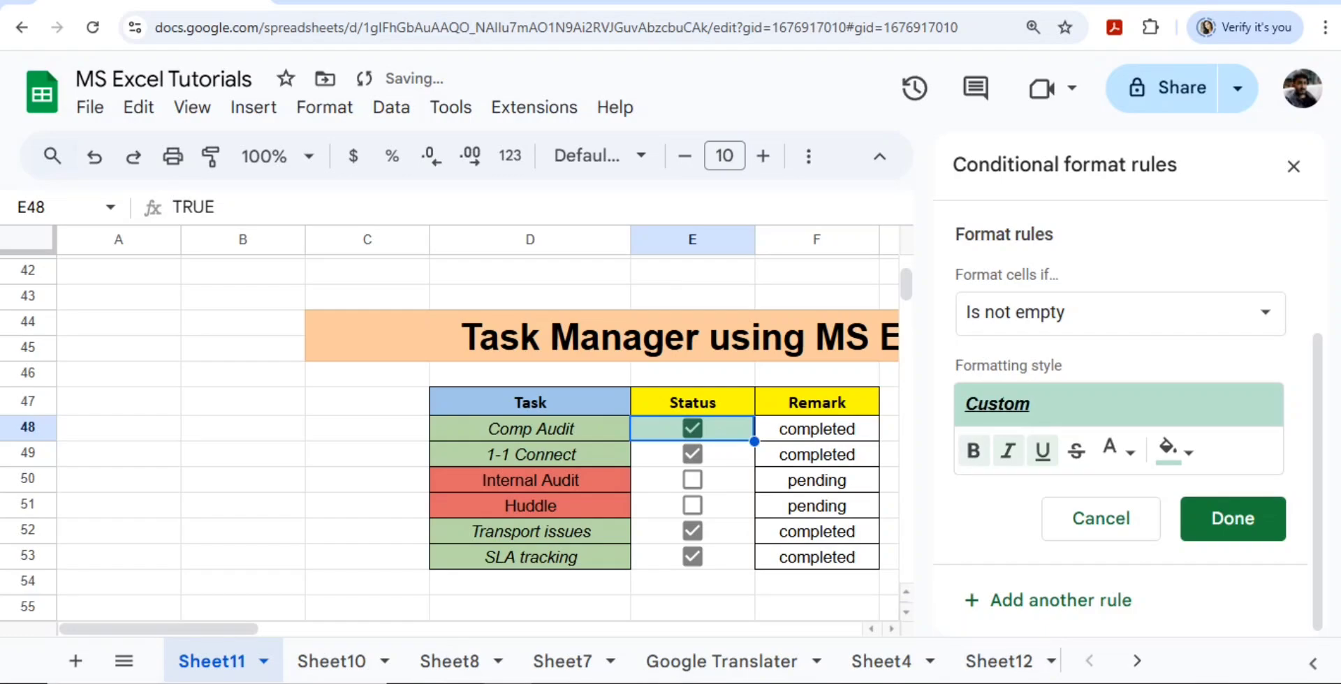
{"action": "left_click", "coordinate": [692, 454]}
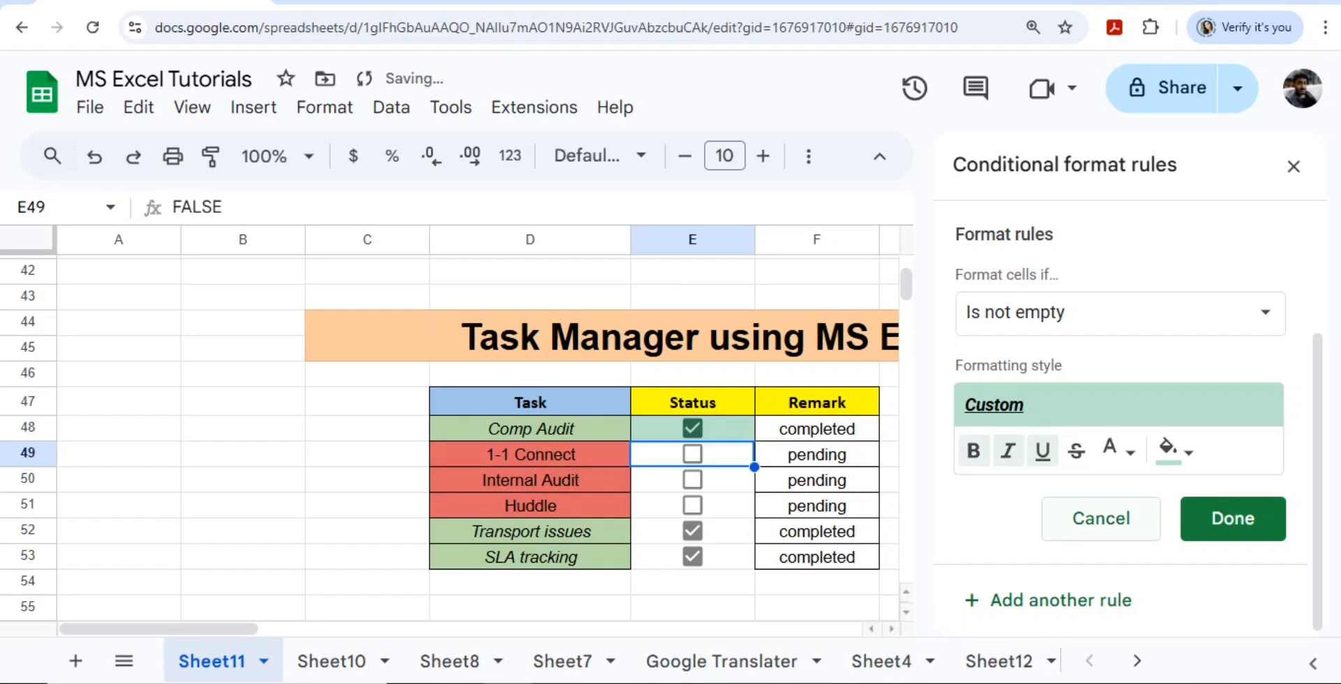
{"action": "left_click", "coordinate": [816, 429]}
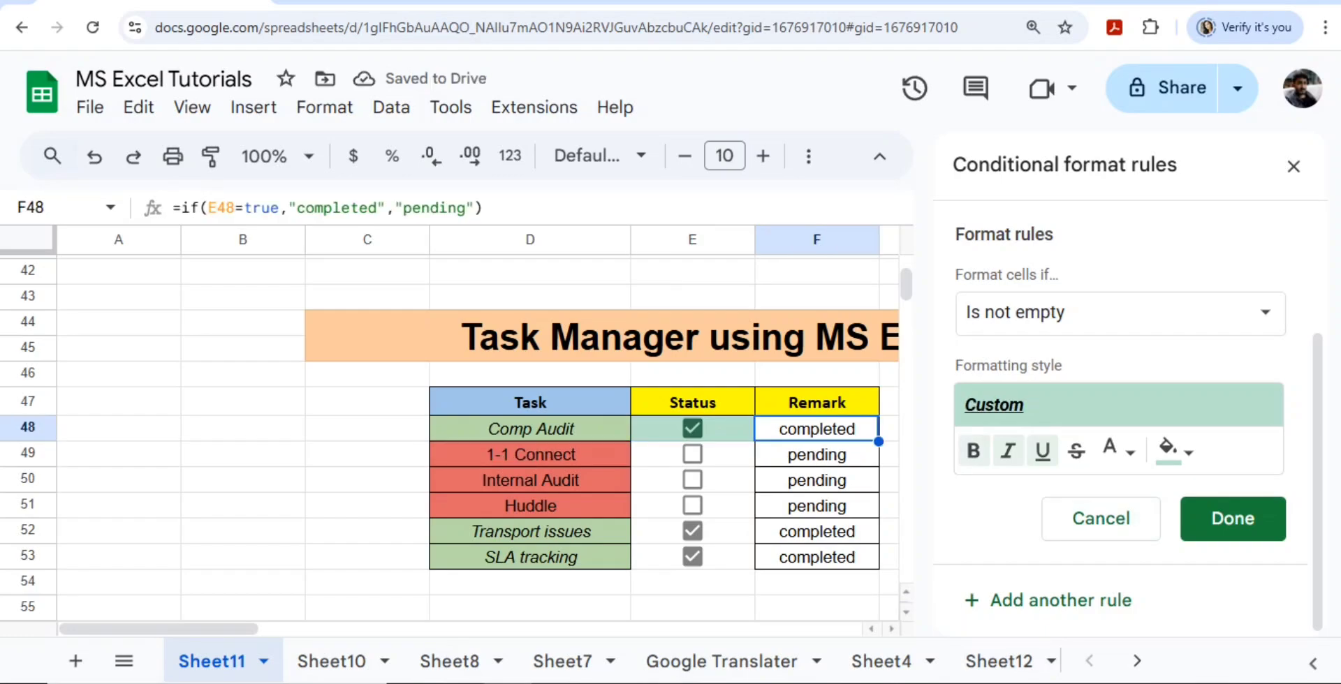
{"action": "scroll", "coordinate": [1117, 419], "scroll_direction": "up", "scroll_amount": 3}
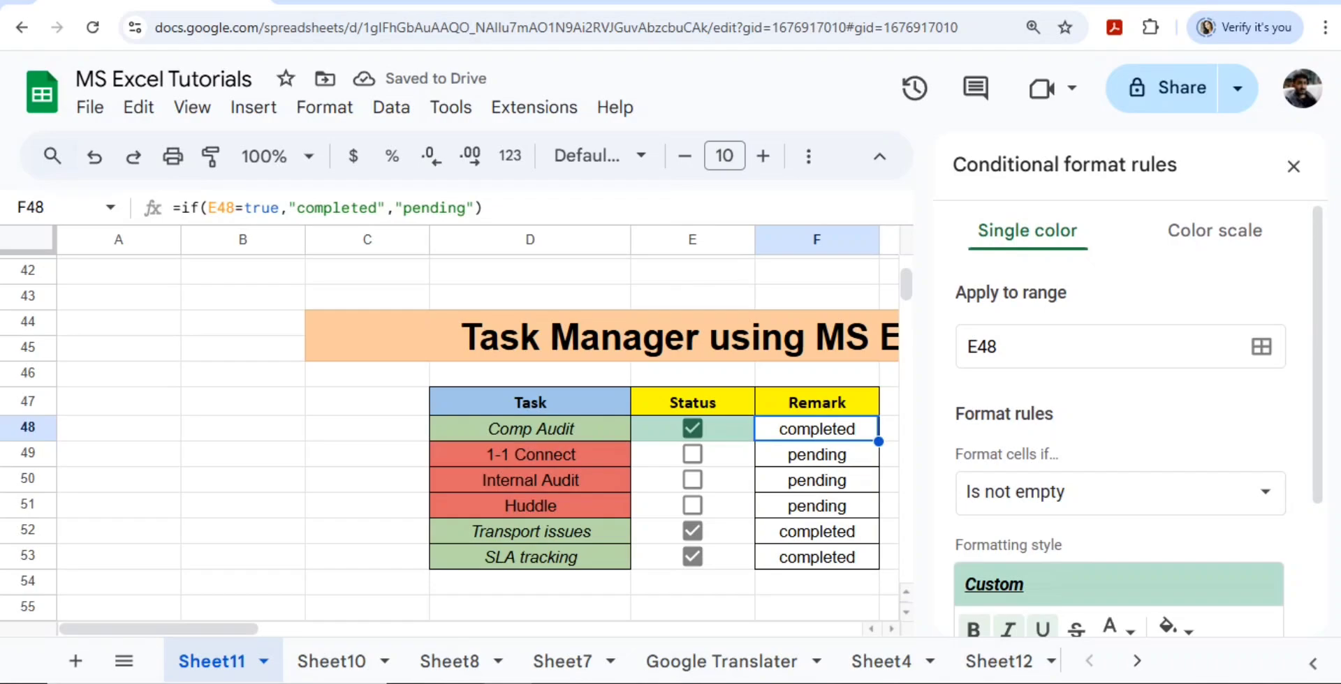
Reopen the conditional formatting for D48:D53, change the custom formula rule's style from italic to underline, and save it
{"action": "left_click", "coordinate": [817, 455]}
{"action": "left_click_drag", "start_coordinate": [530, 429], "coordinate": [530, 558]}
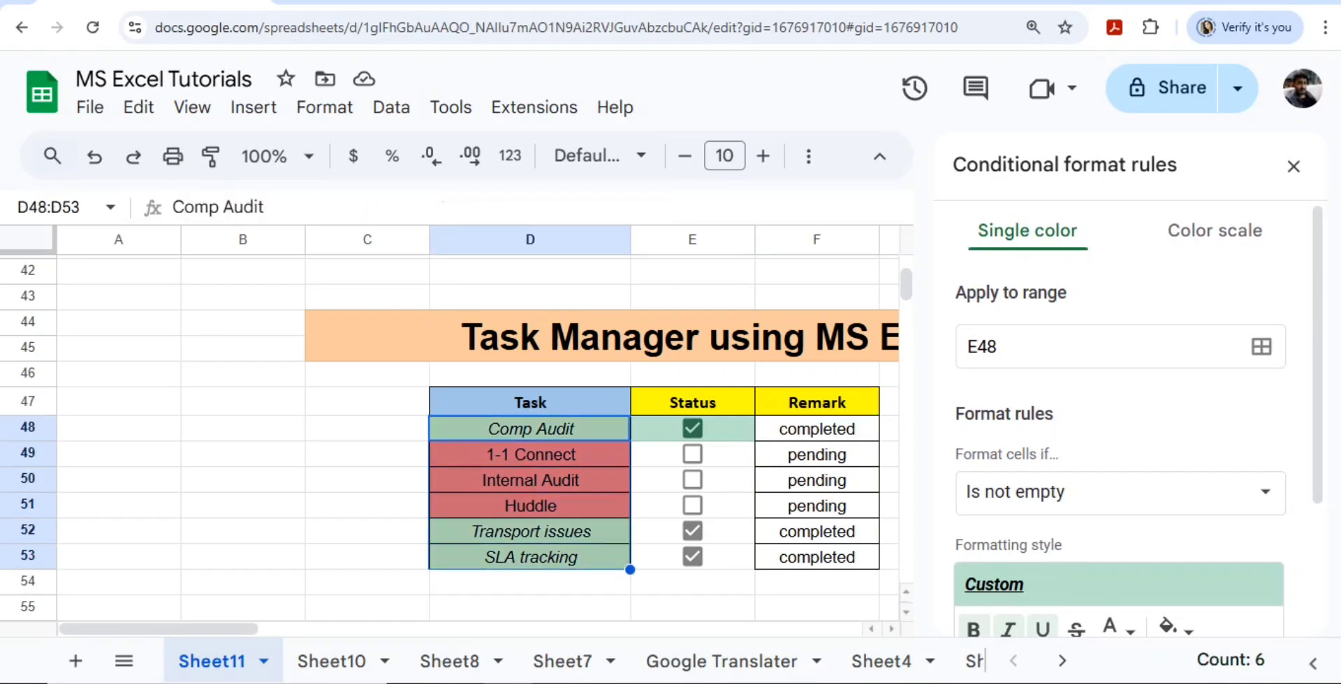
{"action": "left_click", "coordinate": [1293, 166]}
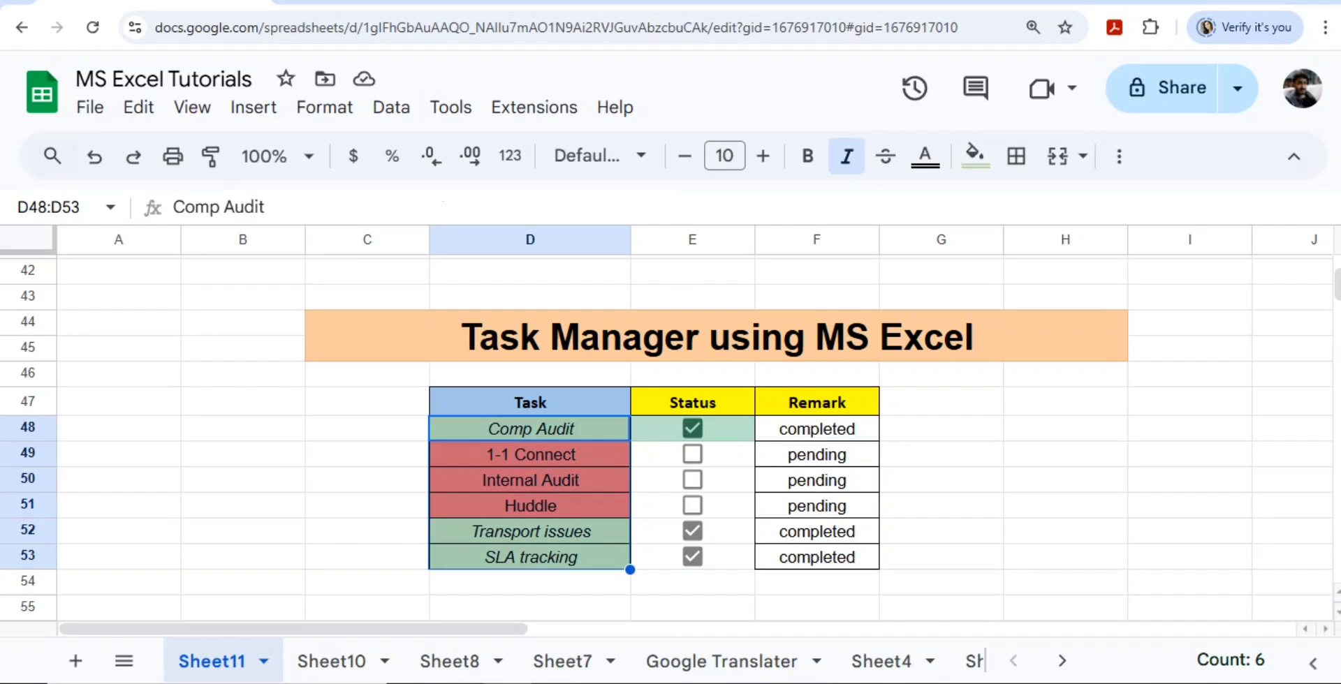
{"action": "left_click", "coordinate": [324, 107]}
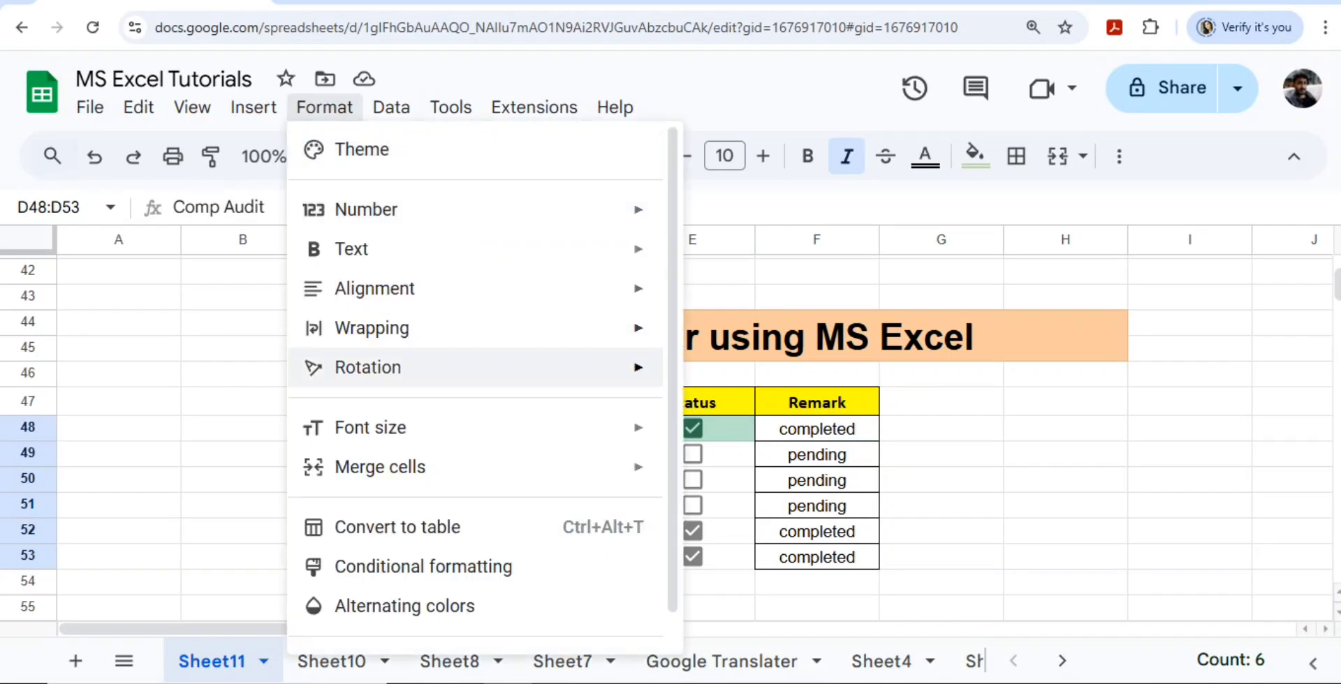
{"action": "left_click", "coordinate": [392, 567]}
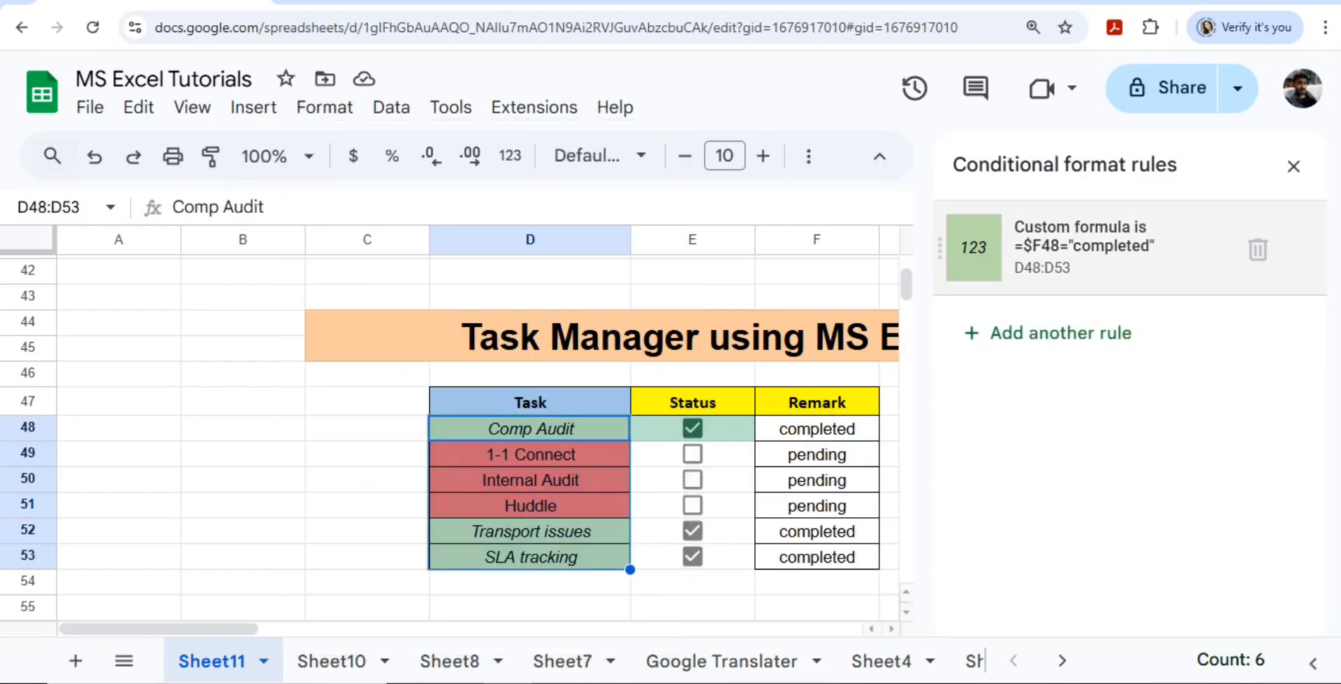
{"action": "left_click", "coordinate": [1084, 247]}
{"action": "scroll", "coordinate": [1120, 419], "scroll_direction": "down", "scroll_amount": 3}
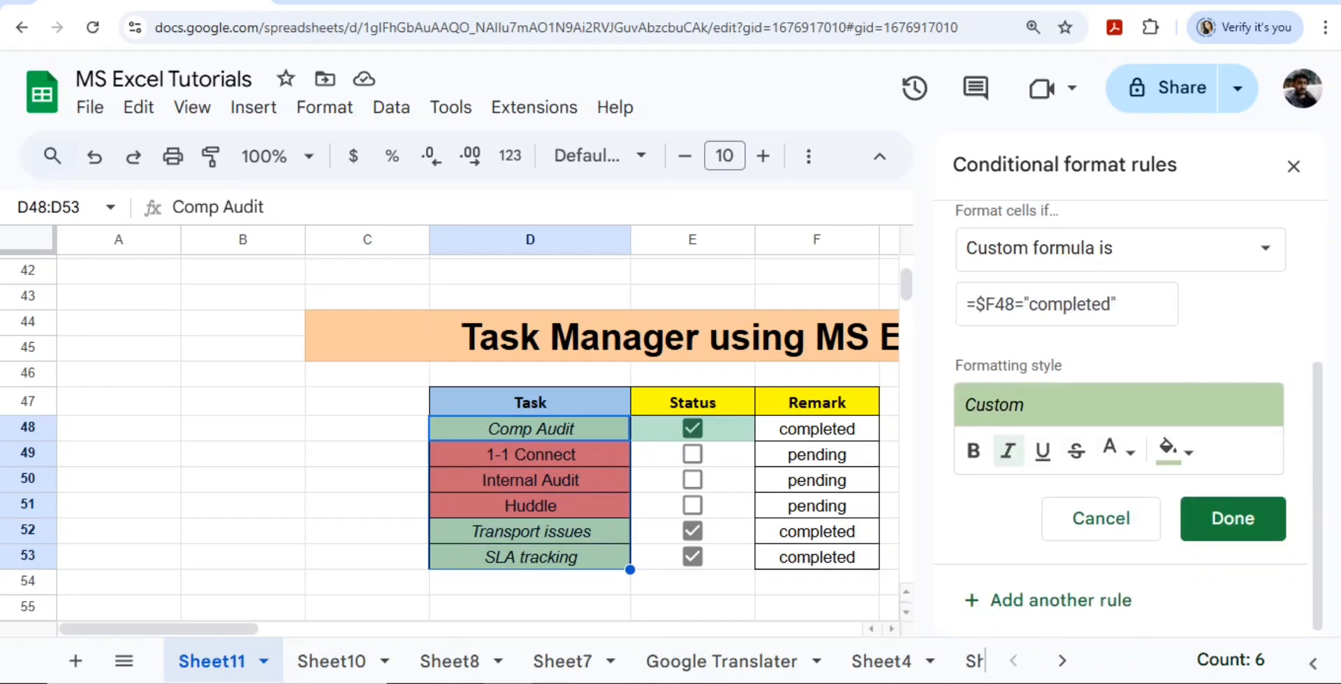
{"action": "left_click", "coordinate": [1008, 451]}
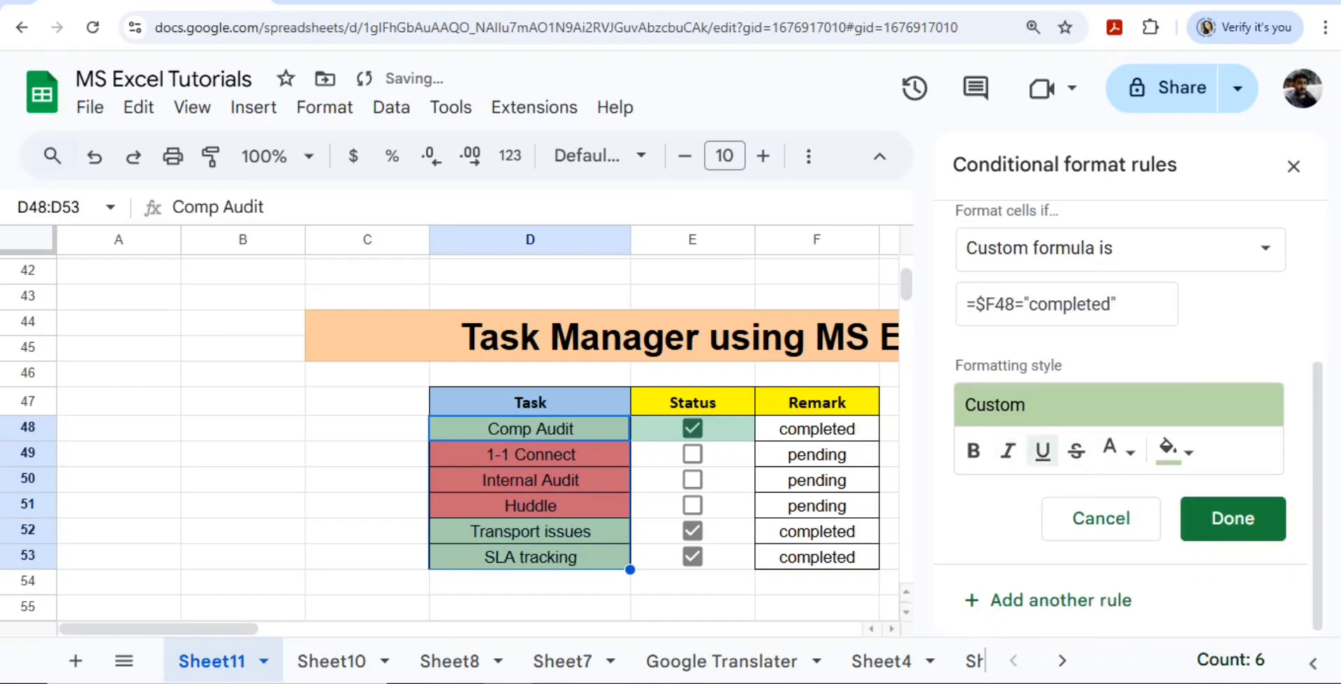
{"action": "left_click", "coordinate": [1042, 451]}
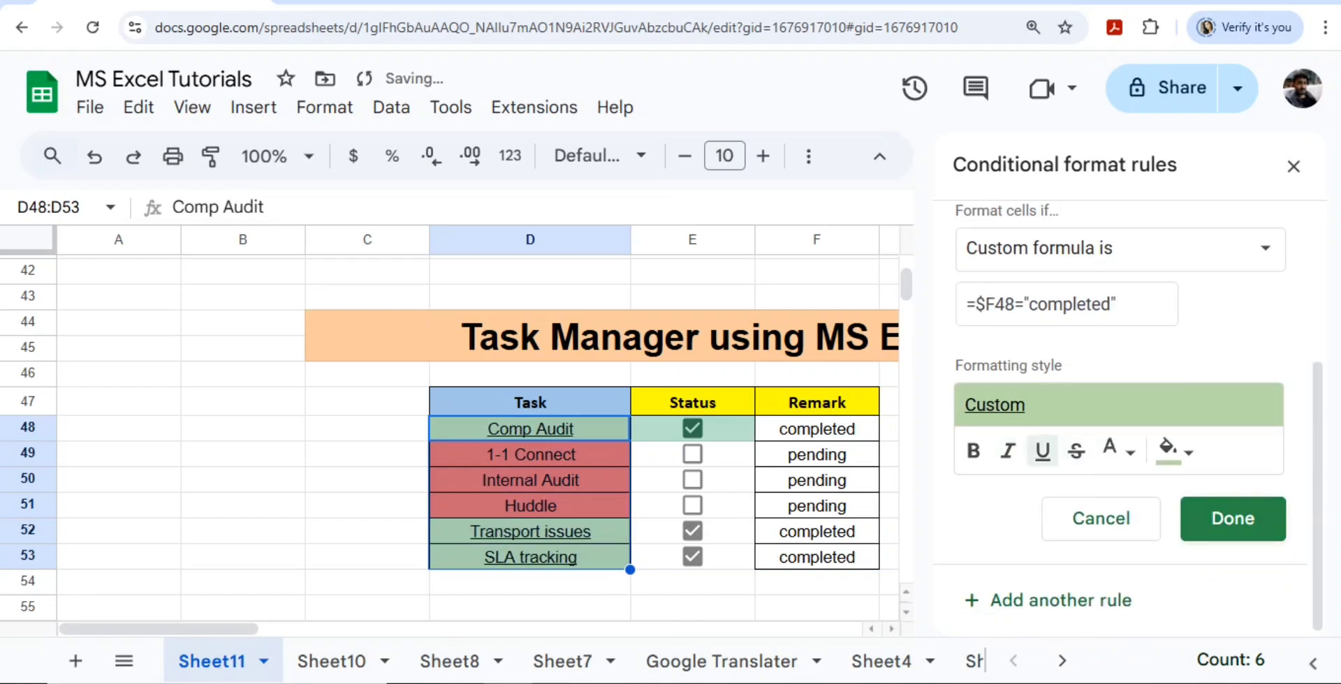
{"action": "left_click", "coordinate": [1233, 518]}
Toggle the Comp Audit and 1-1 Connect checkboxes twice each, tick Internal Audit in E50, and close the conditional format rules with D48:D53 selected
{"action": "left_click", "coordinate": [692, 429]}
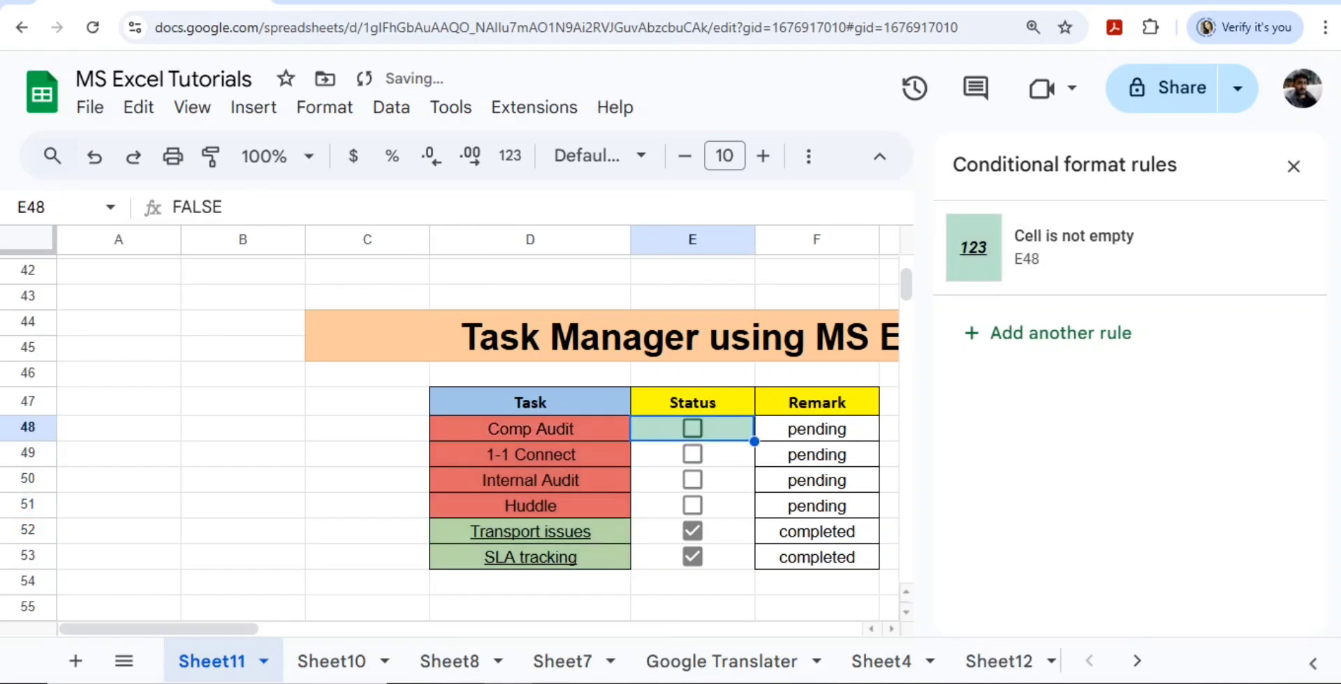
{"action": "left_click", "coordinate": [692, 428]}
{"action": "left_click", "coordinate": [692, 455]}
{"action": "left_click", "coordinate": [692, 455]}
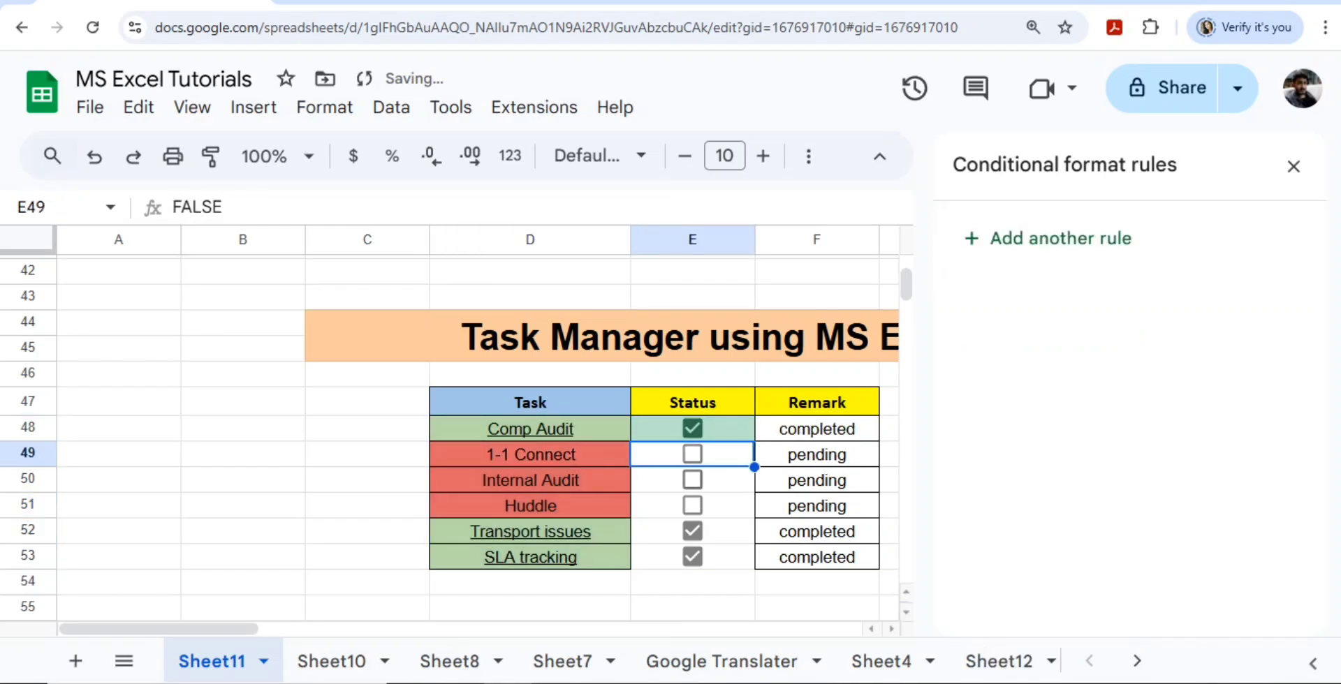
{"action": "left_click", "coordinate": [692, 481]}
{"action": "left_click_drag", "start_coordinate": [530, 428], "coordinate": [530, 558]}
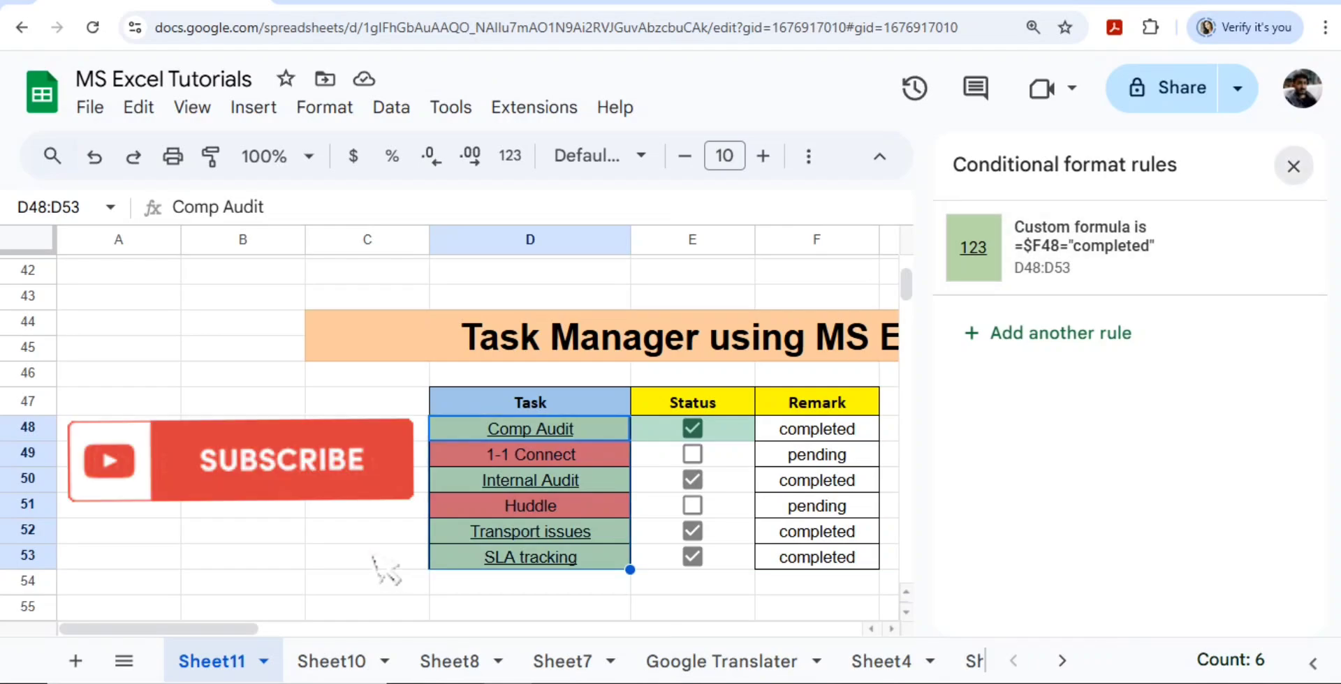
{"action": "left_click", "coordinate": [1294, 166]}
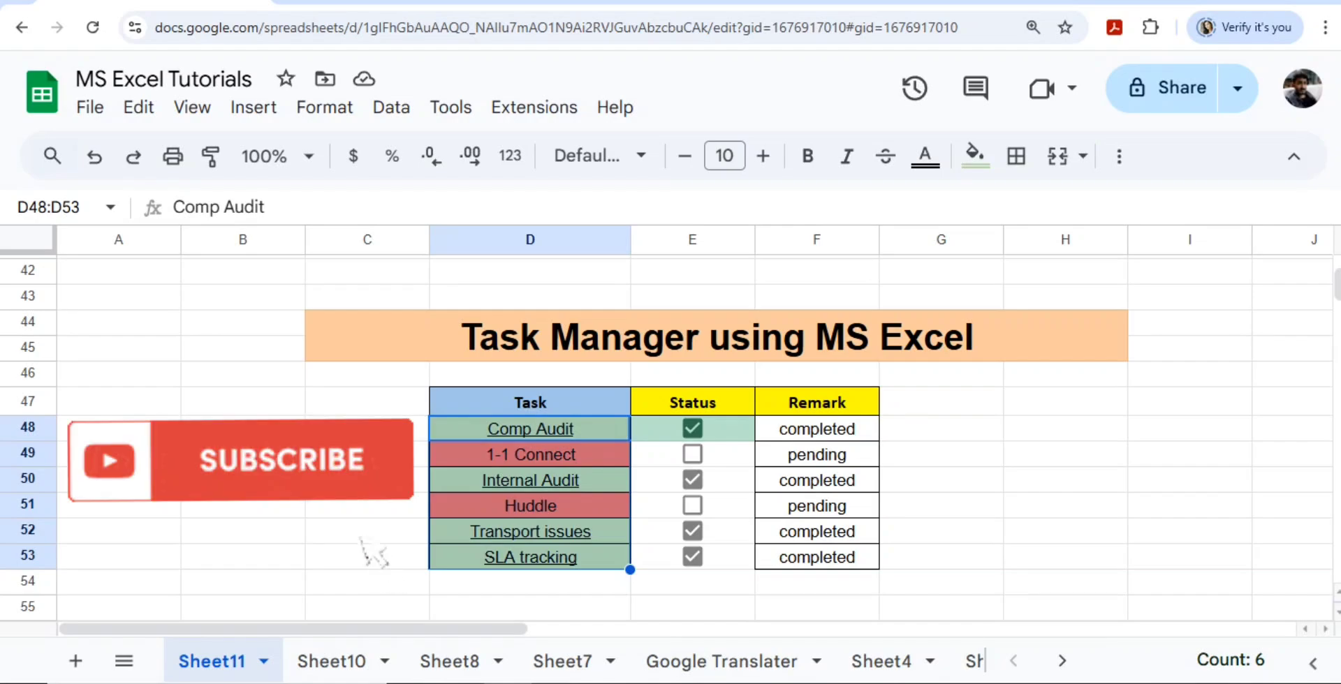